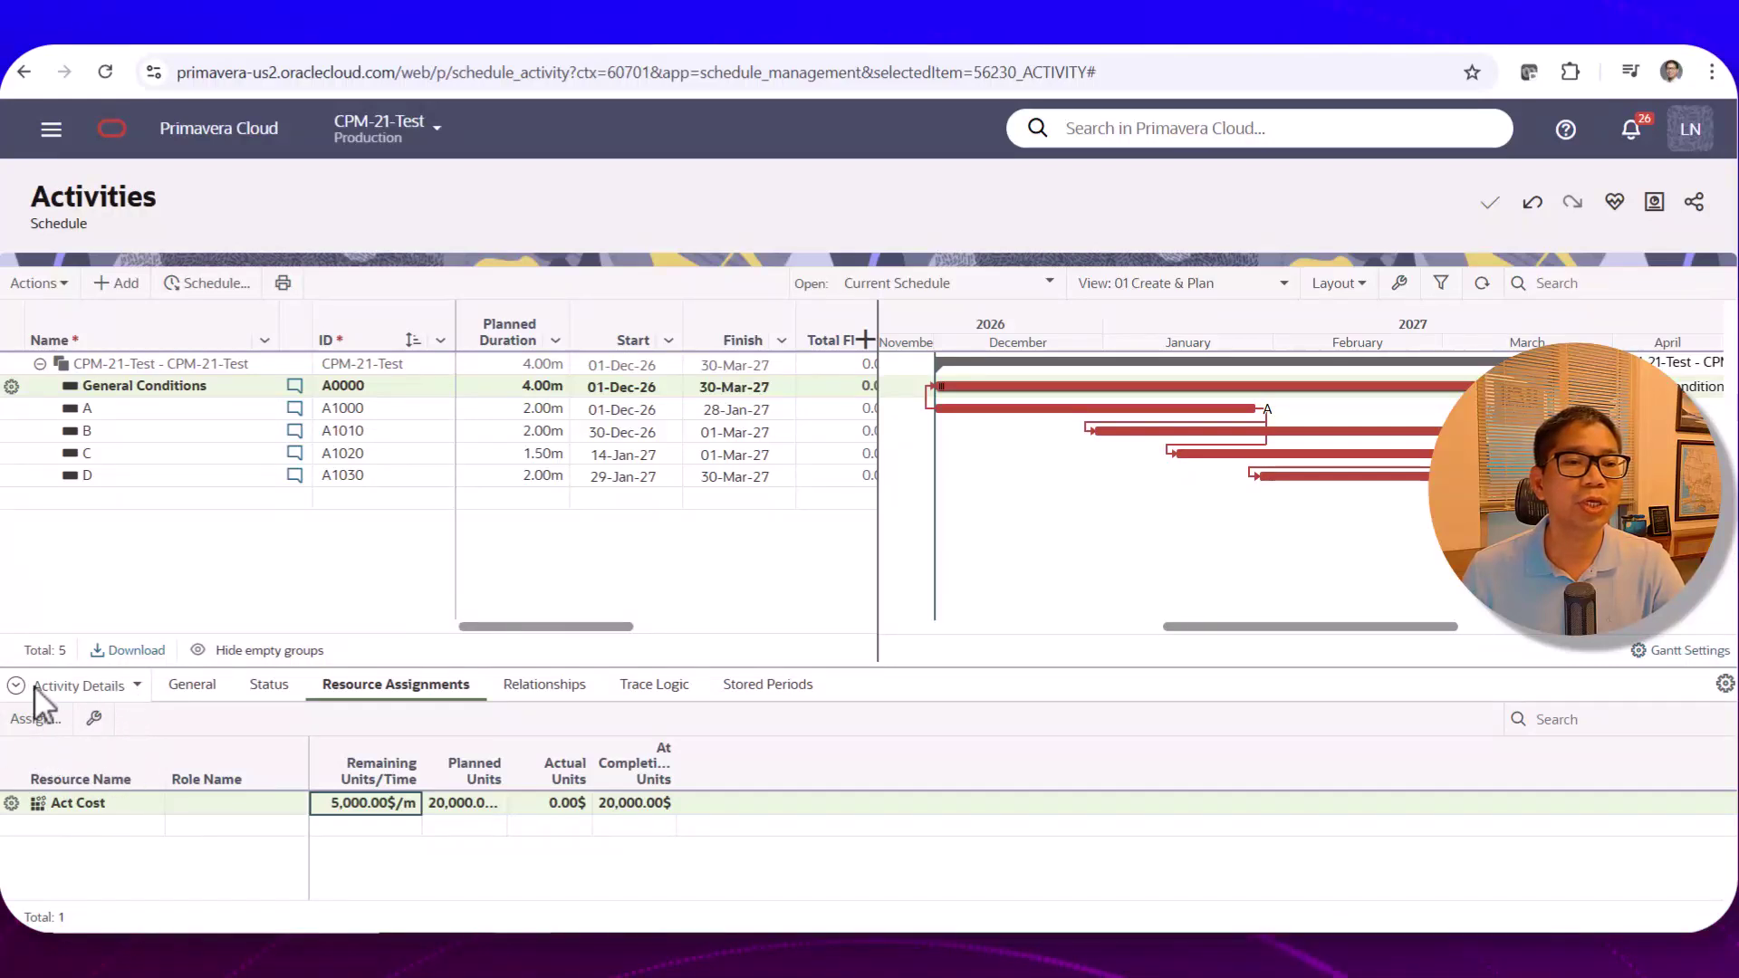
Step: Open the project's resource usage view and display the usage histogram for the Act Cost resource
click(137, 688)
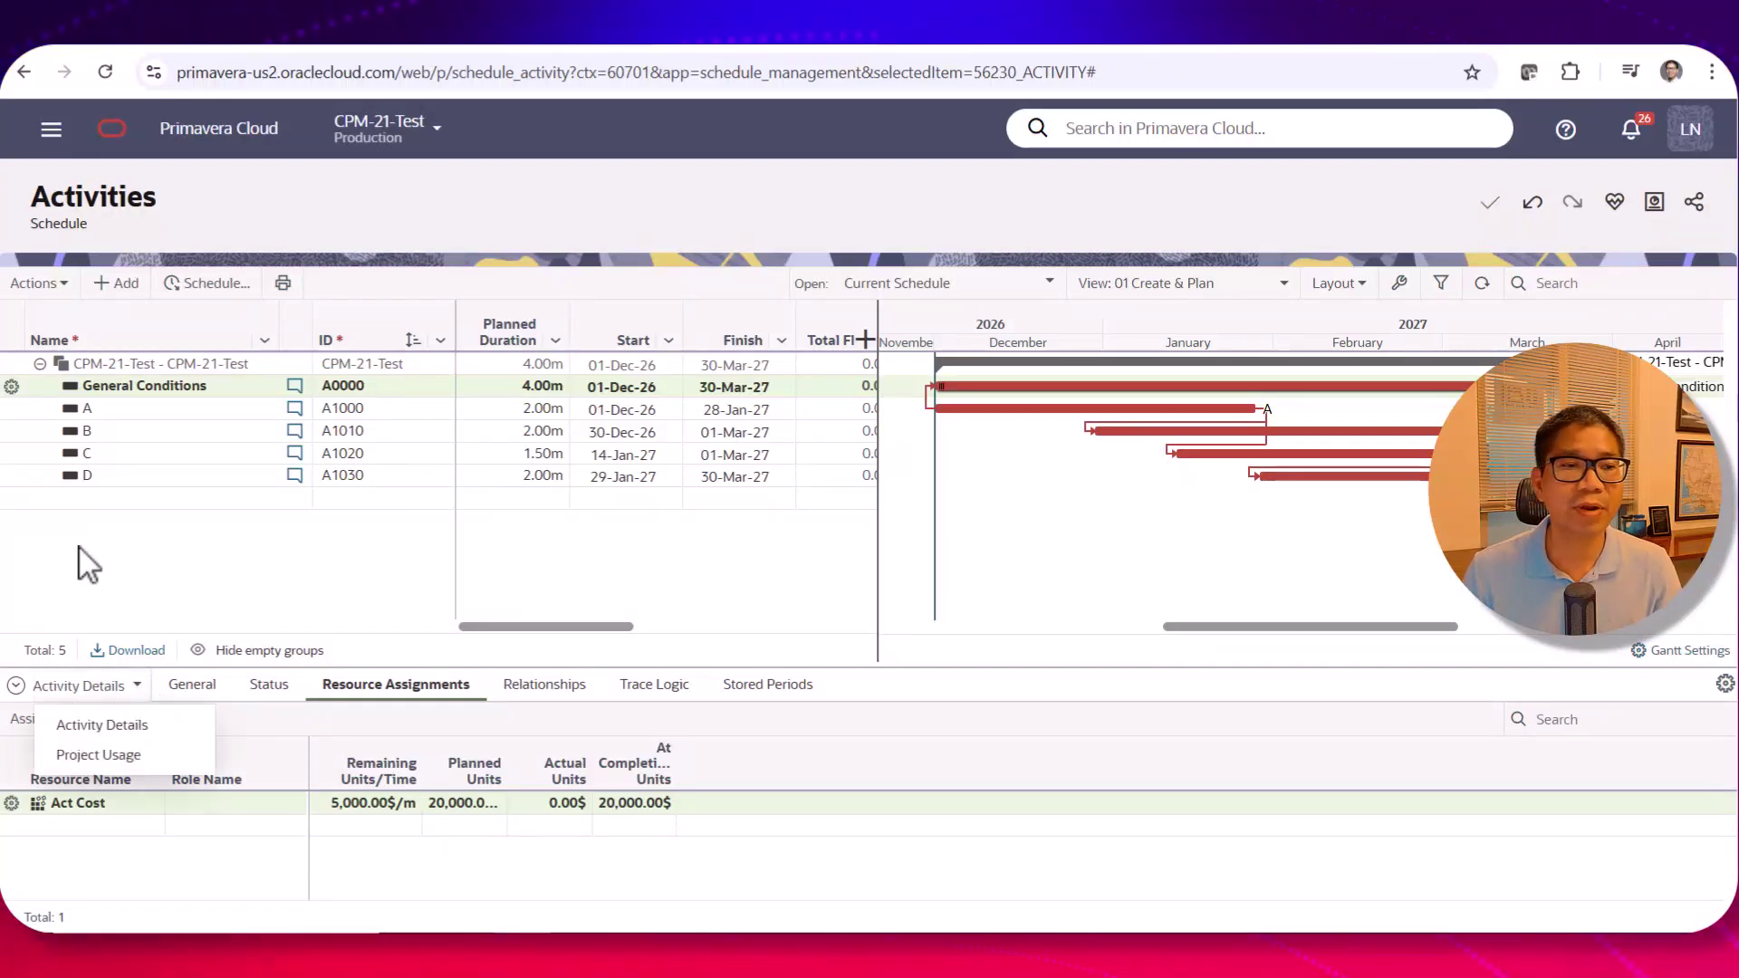
click(94, 757)
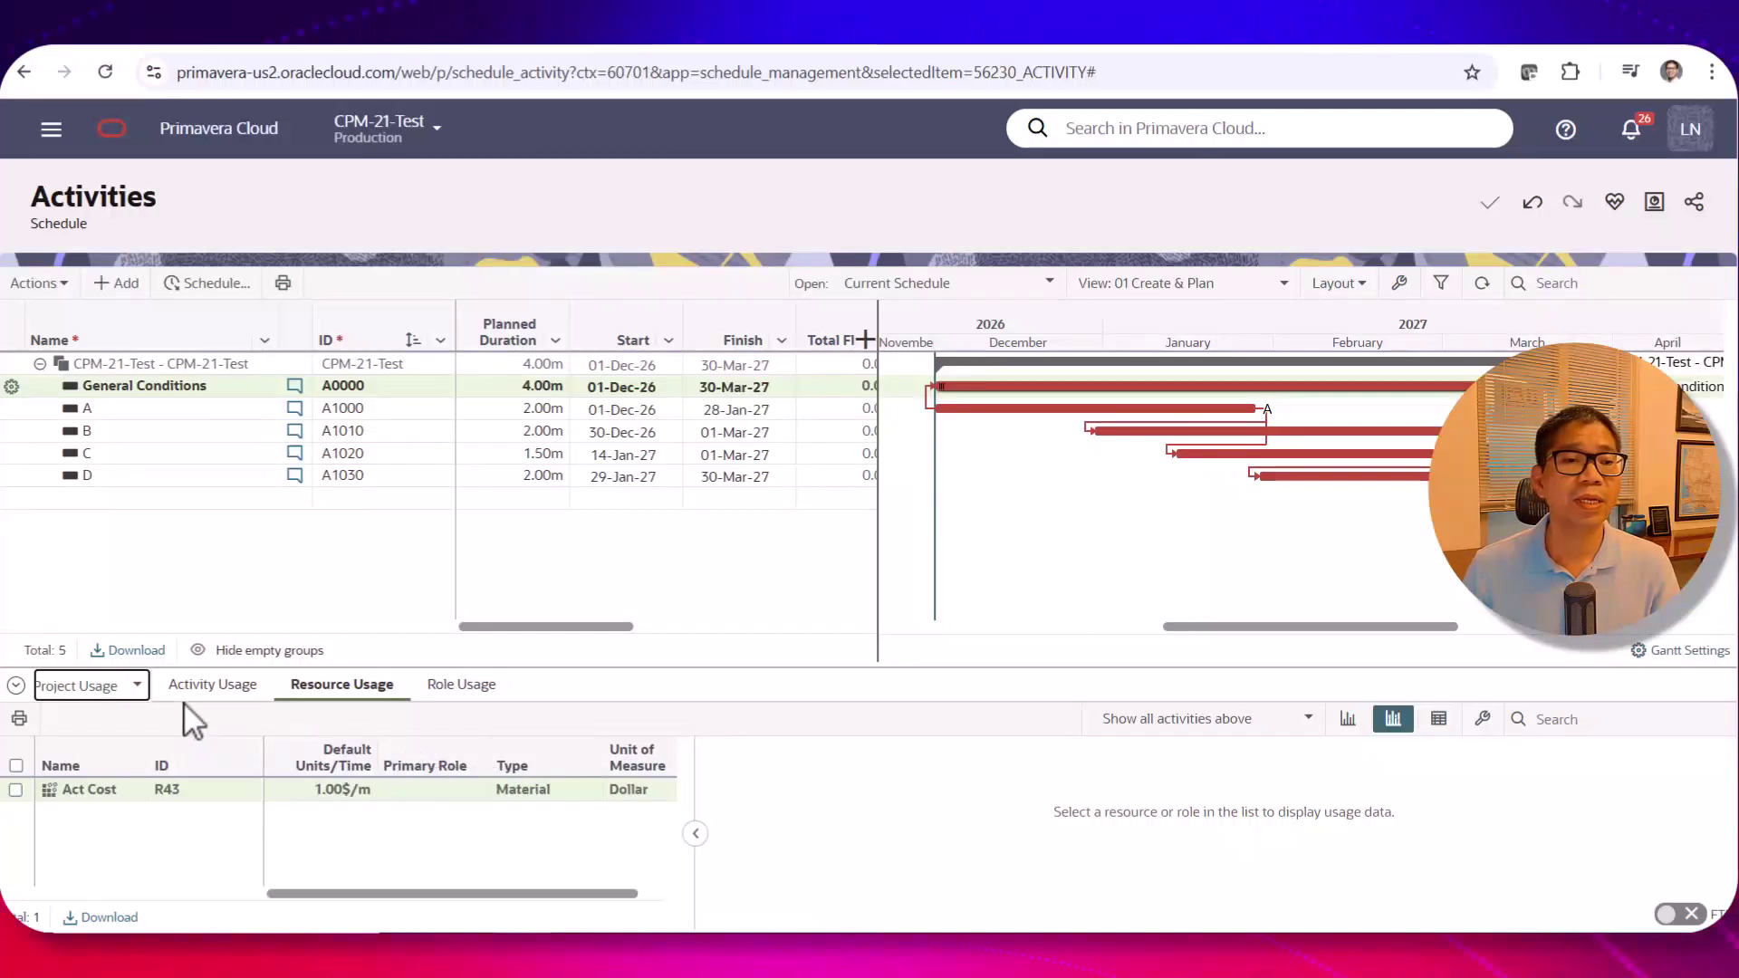
click(226, 690)
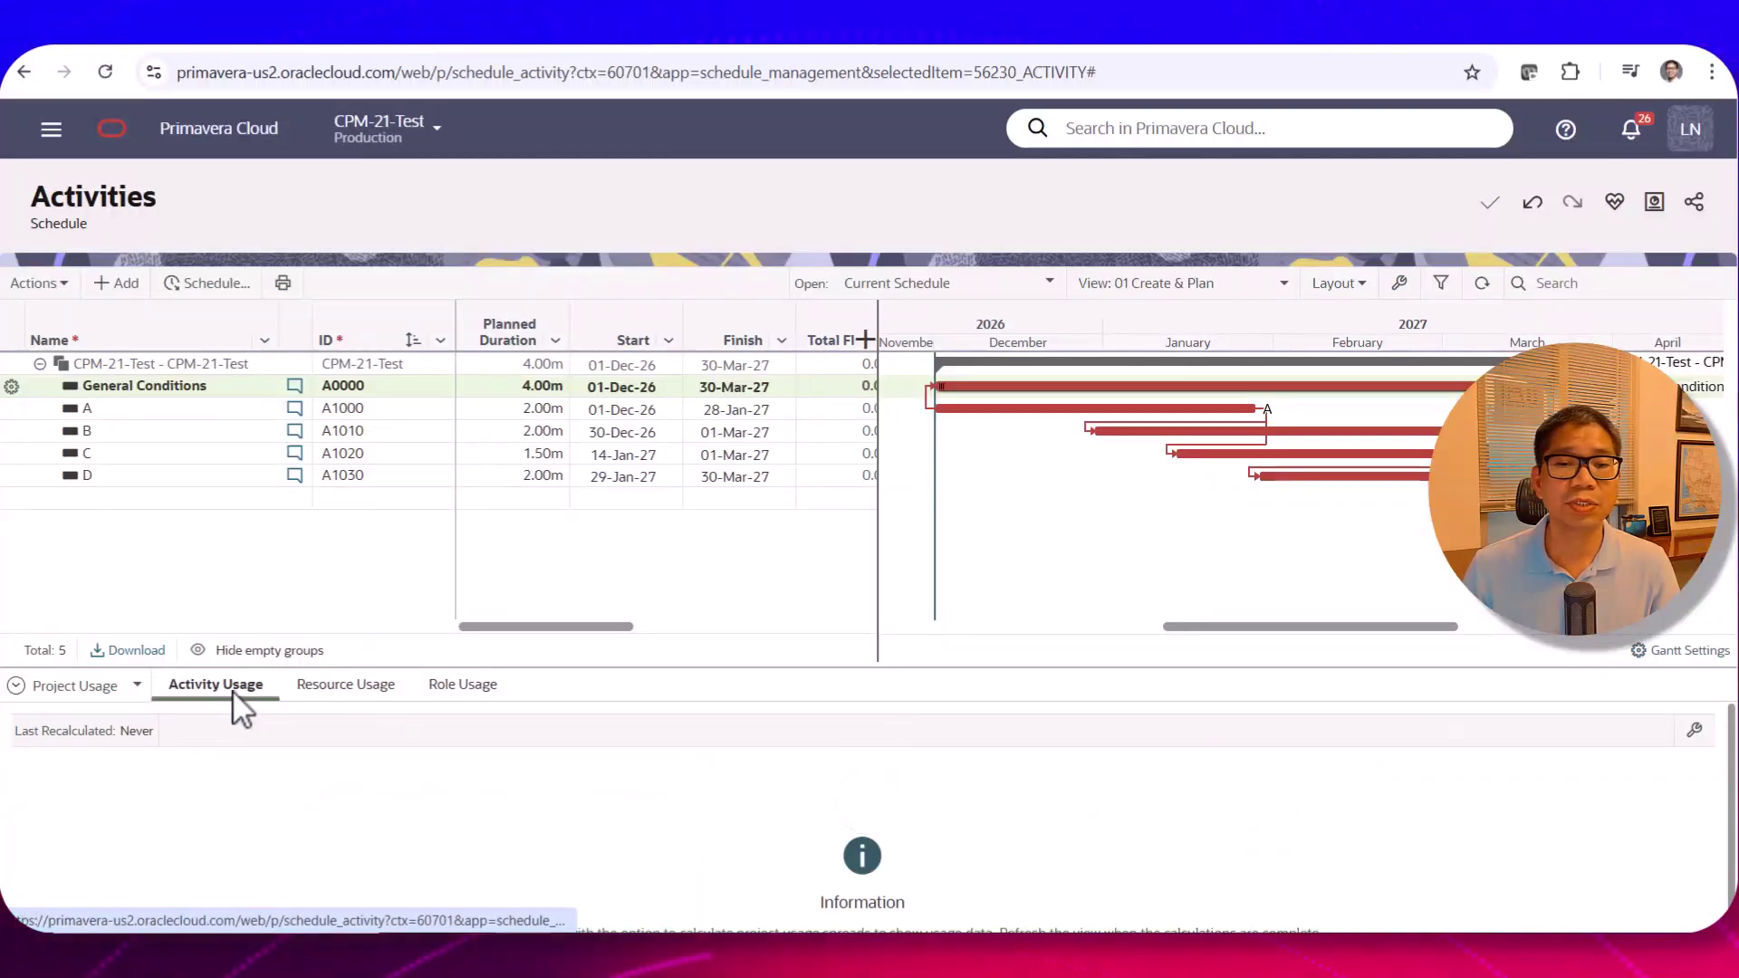
click(358, 690)
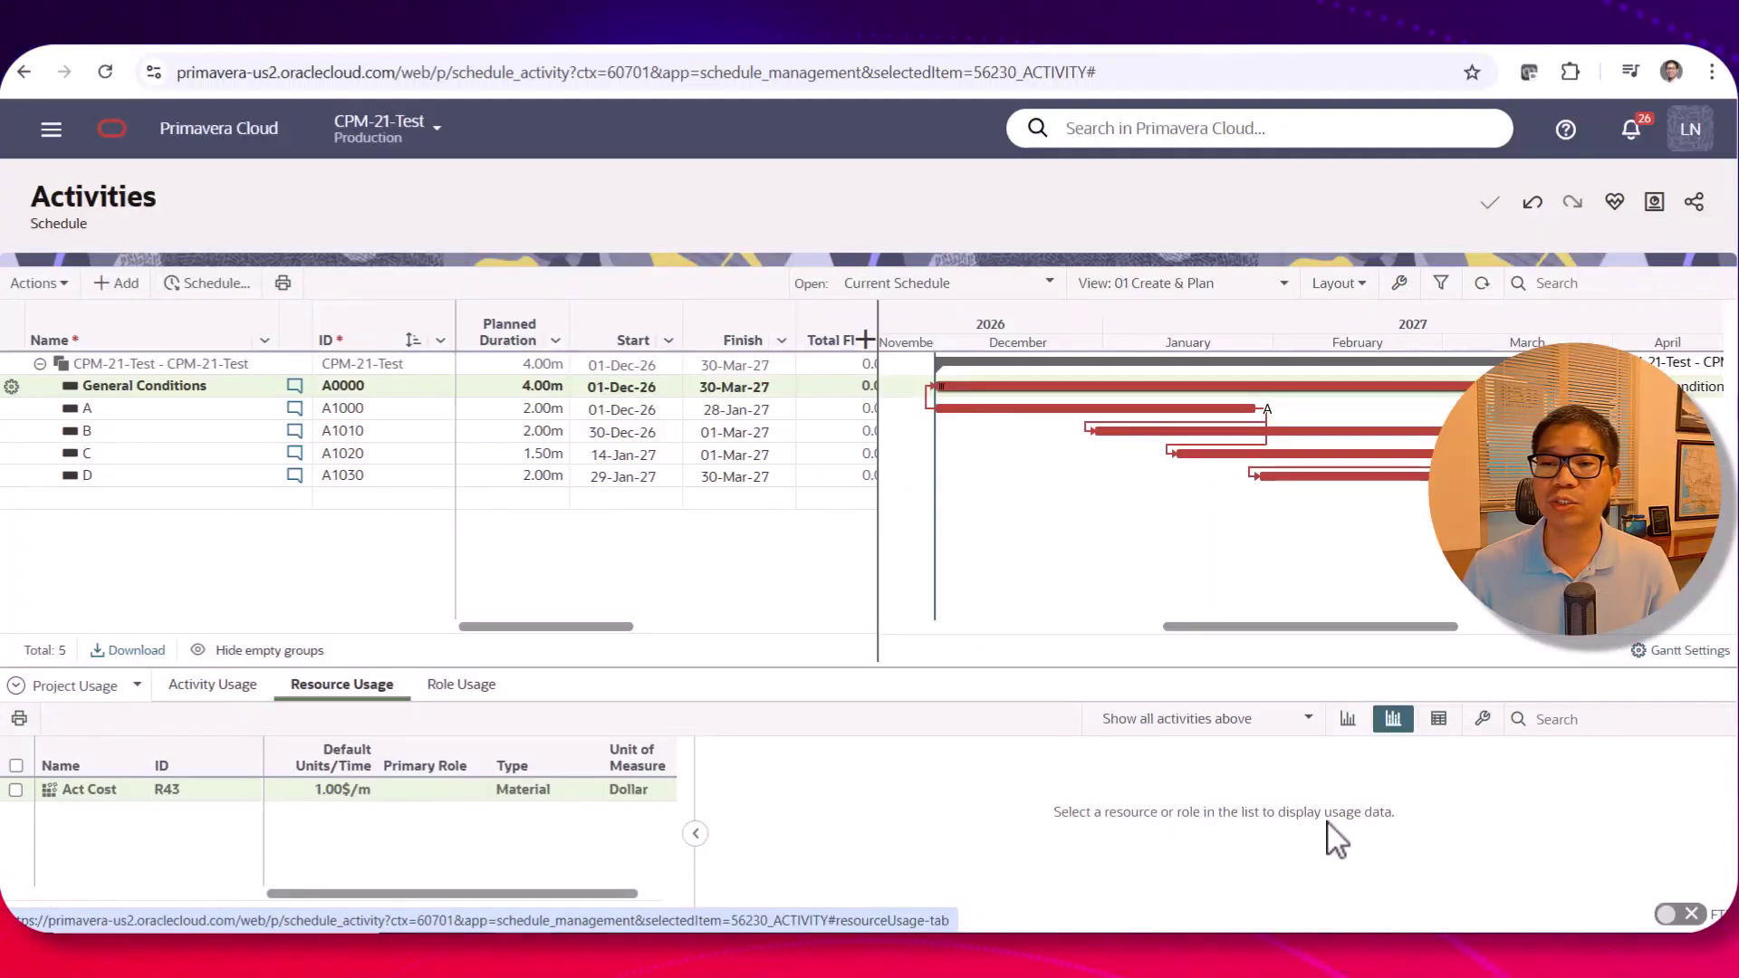
click(15, 791)
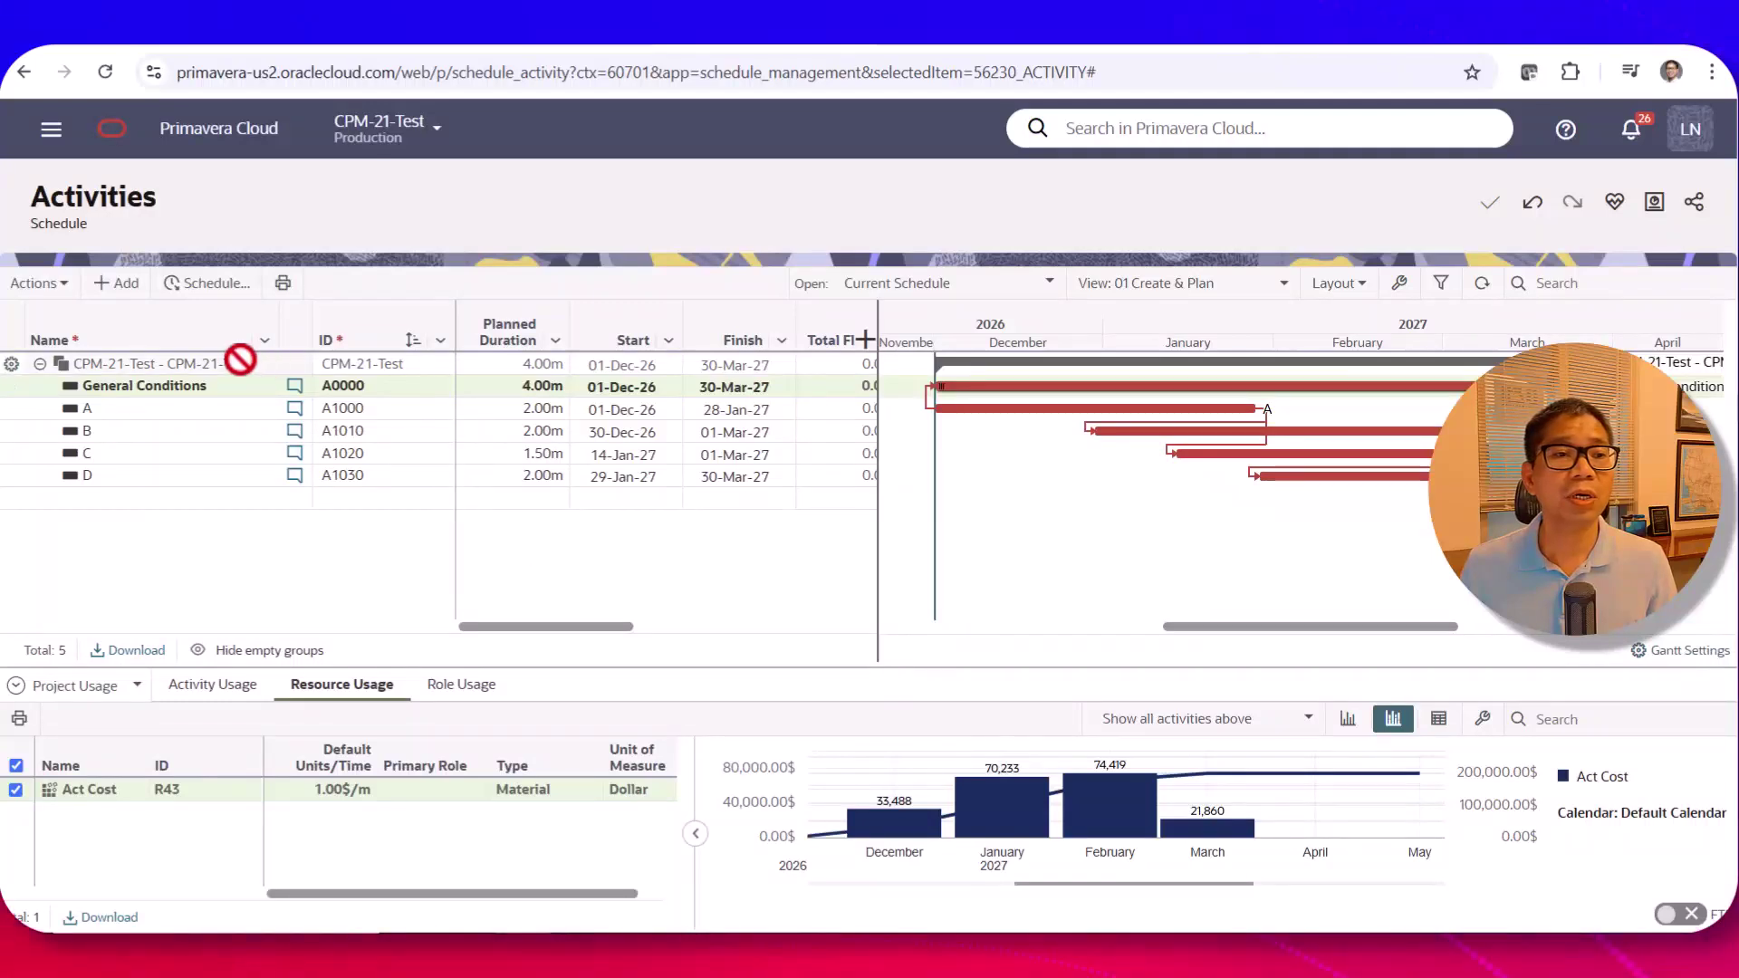
Step: Select the CPM-21-Test project summary row in the activity table
click(164, 365)
click(145, 410)
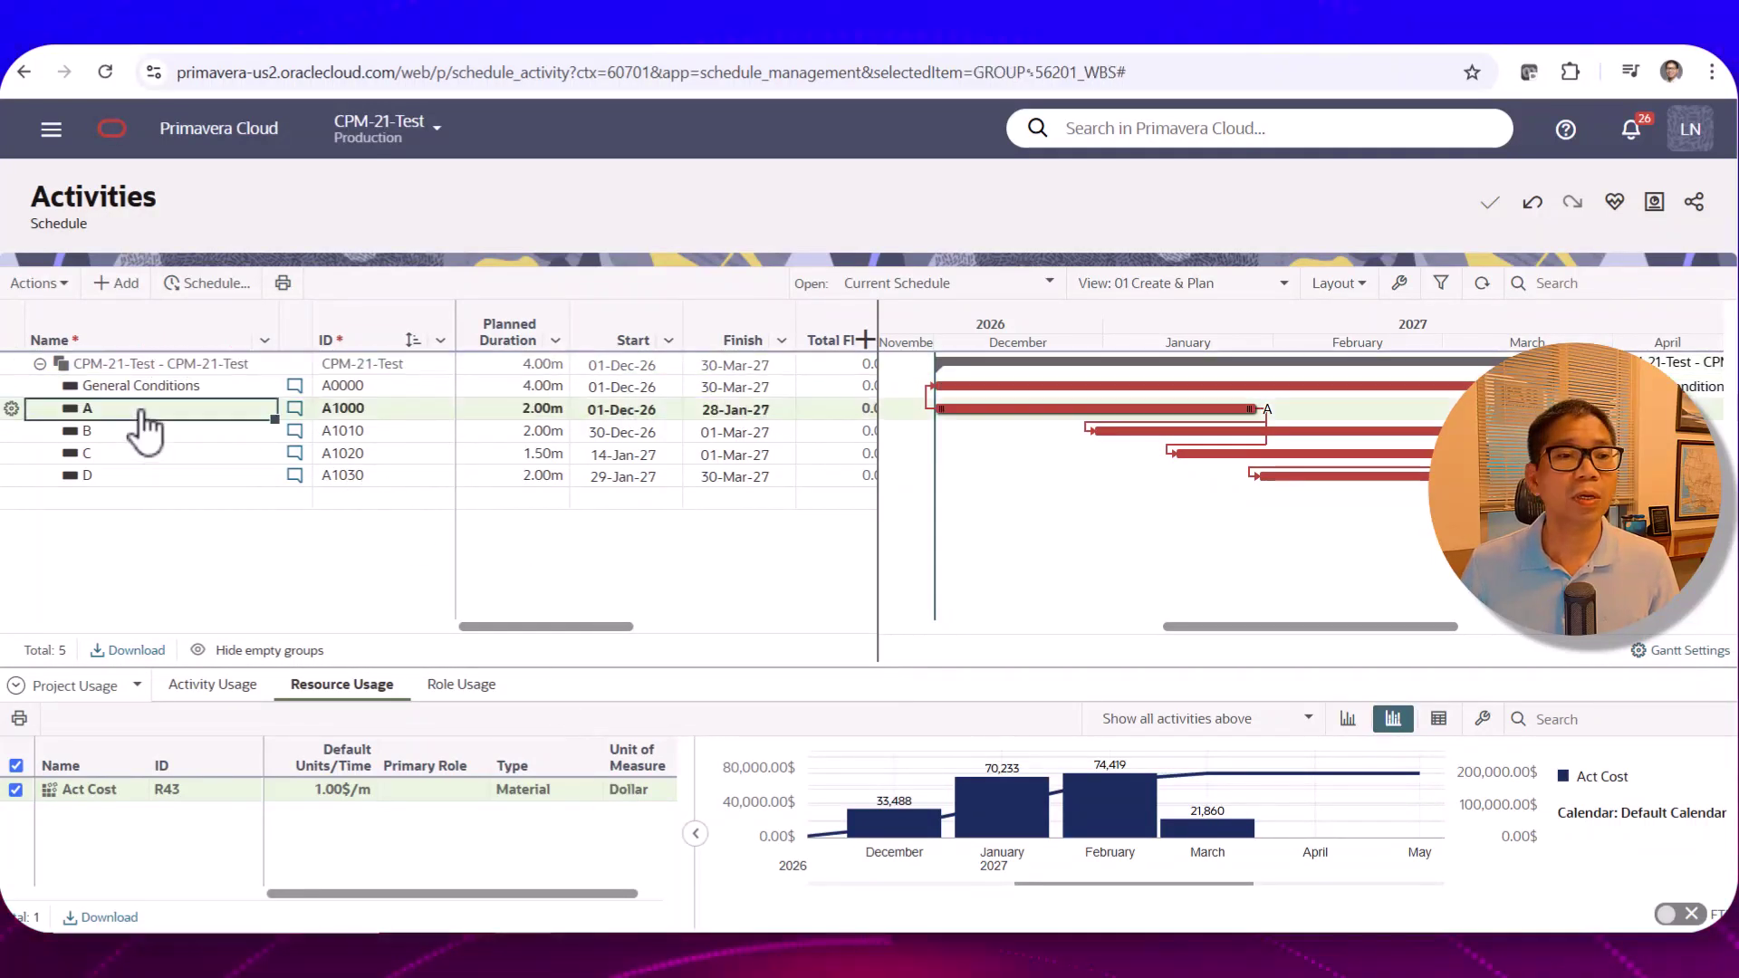
click(137, 363)
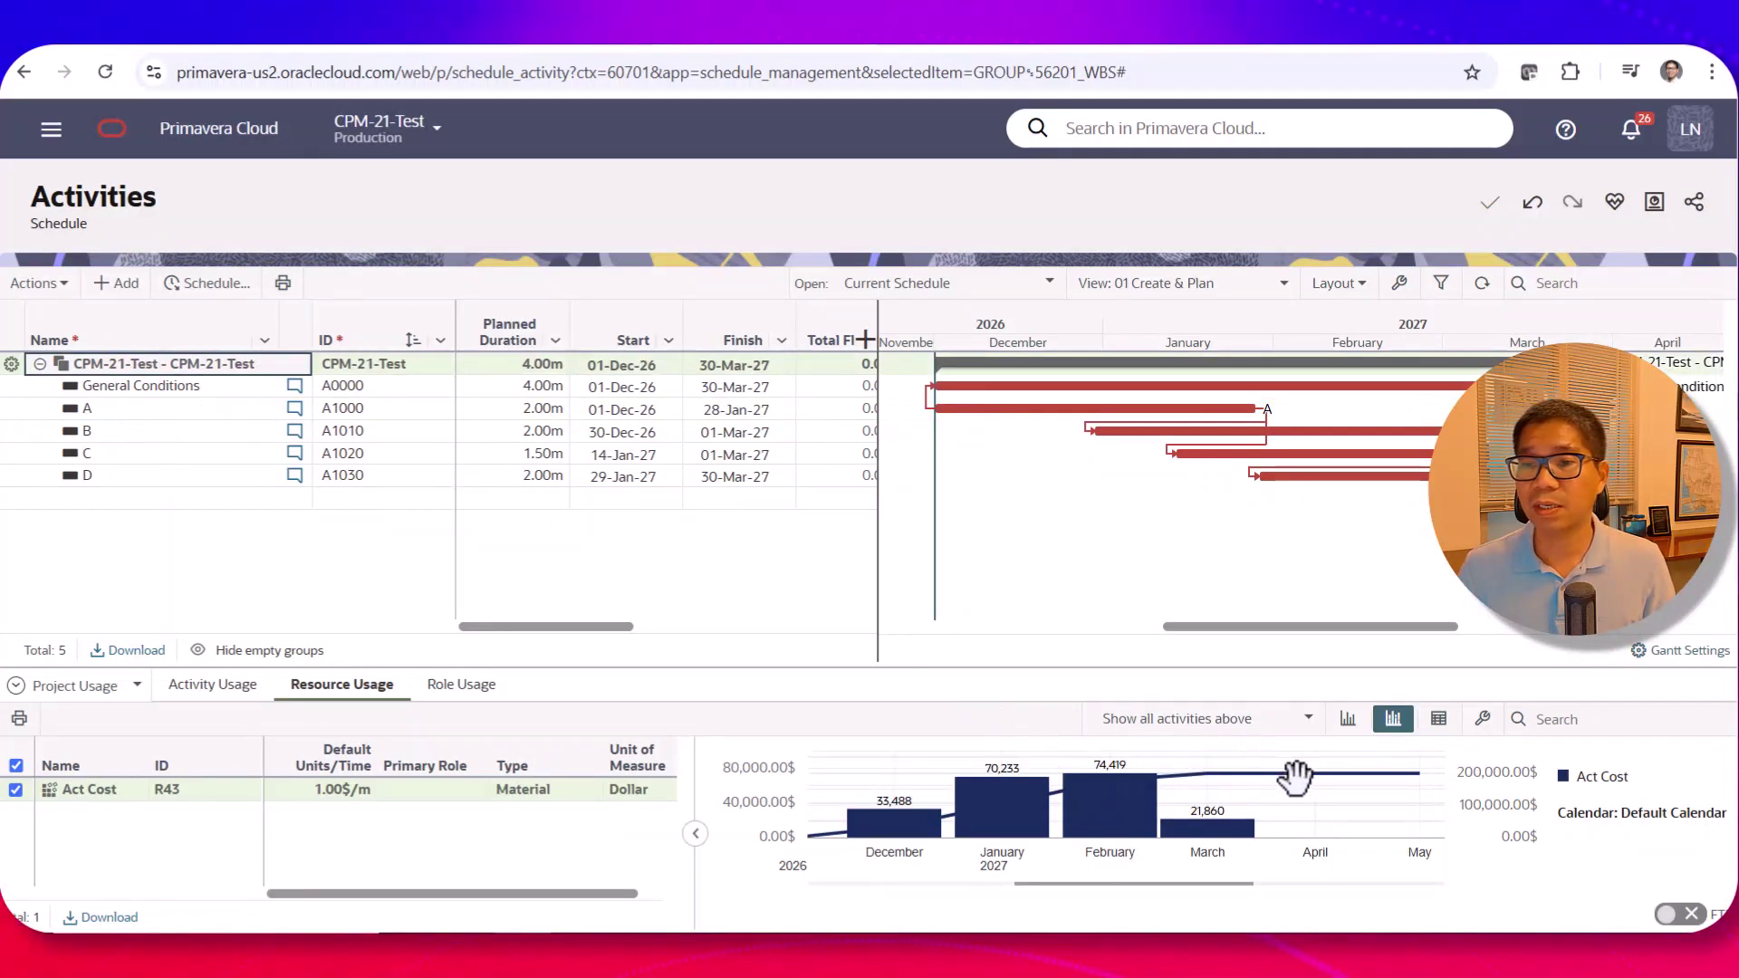
Step: Show the Act Cost usage as a spreadsheet and compare each activity's planned units with the direct costs in the Worksheet_21-22_prob1&2_soln.pdf problem
click(1439, 720)
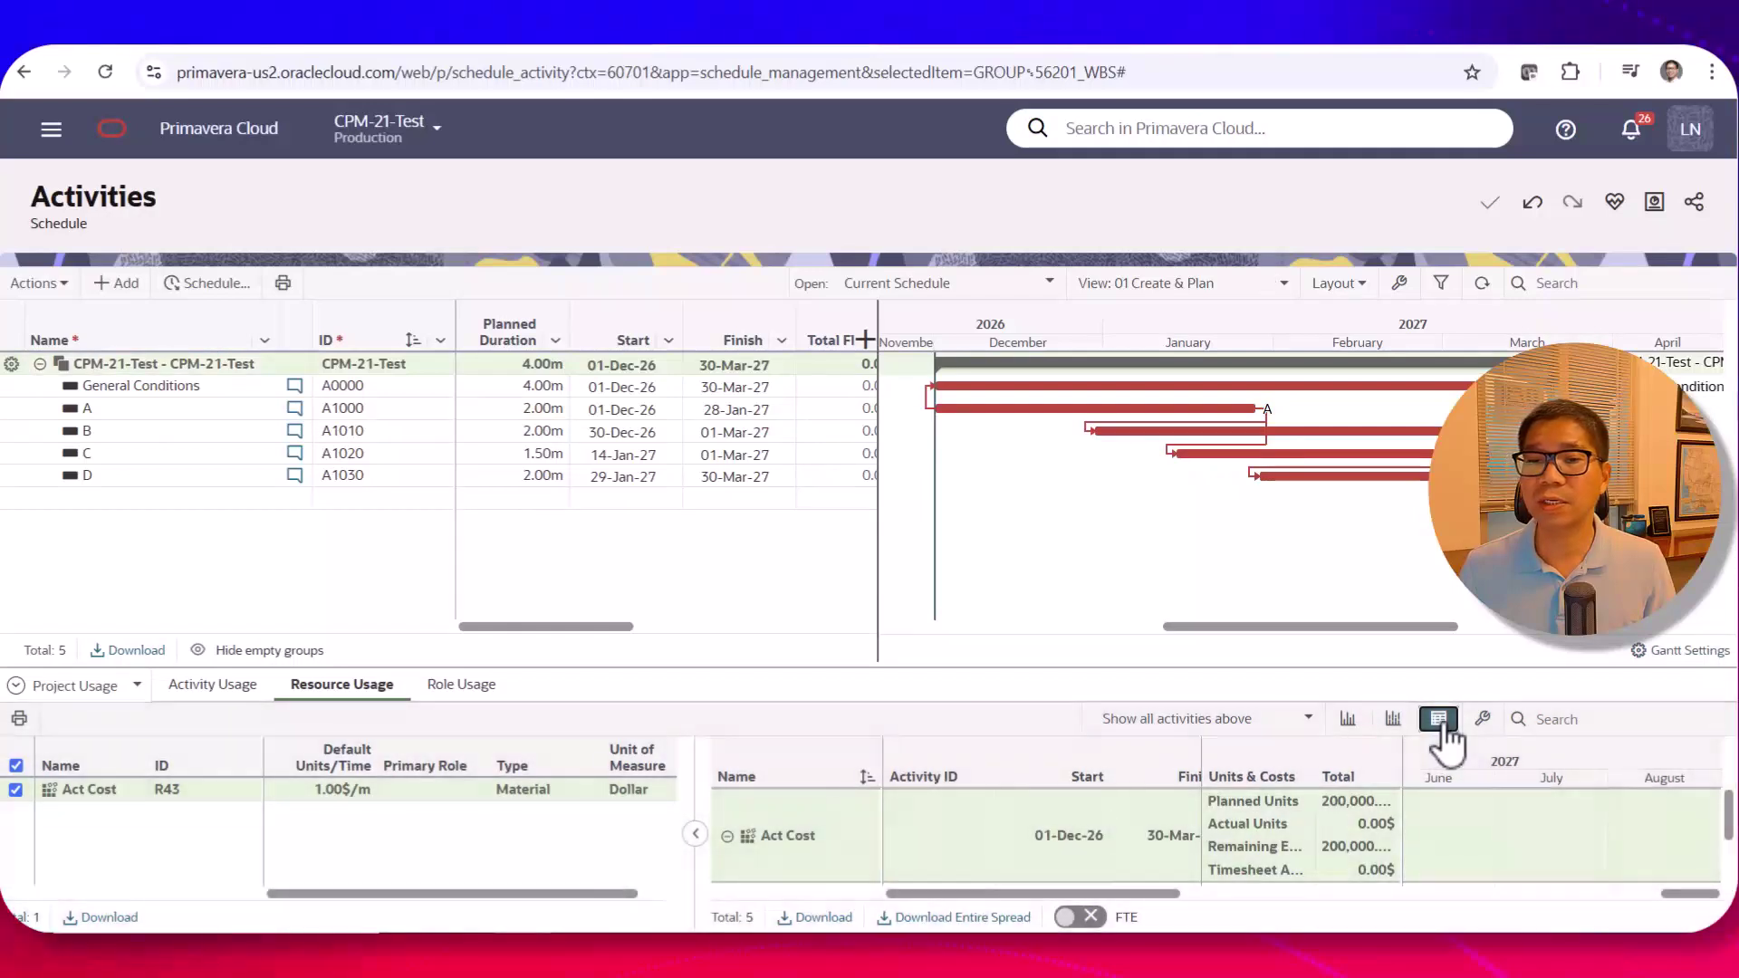
drag(1146, 894, 1187, 895)
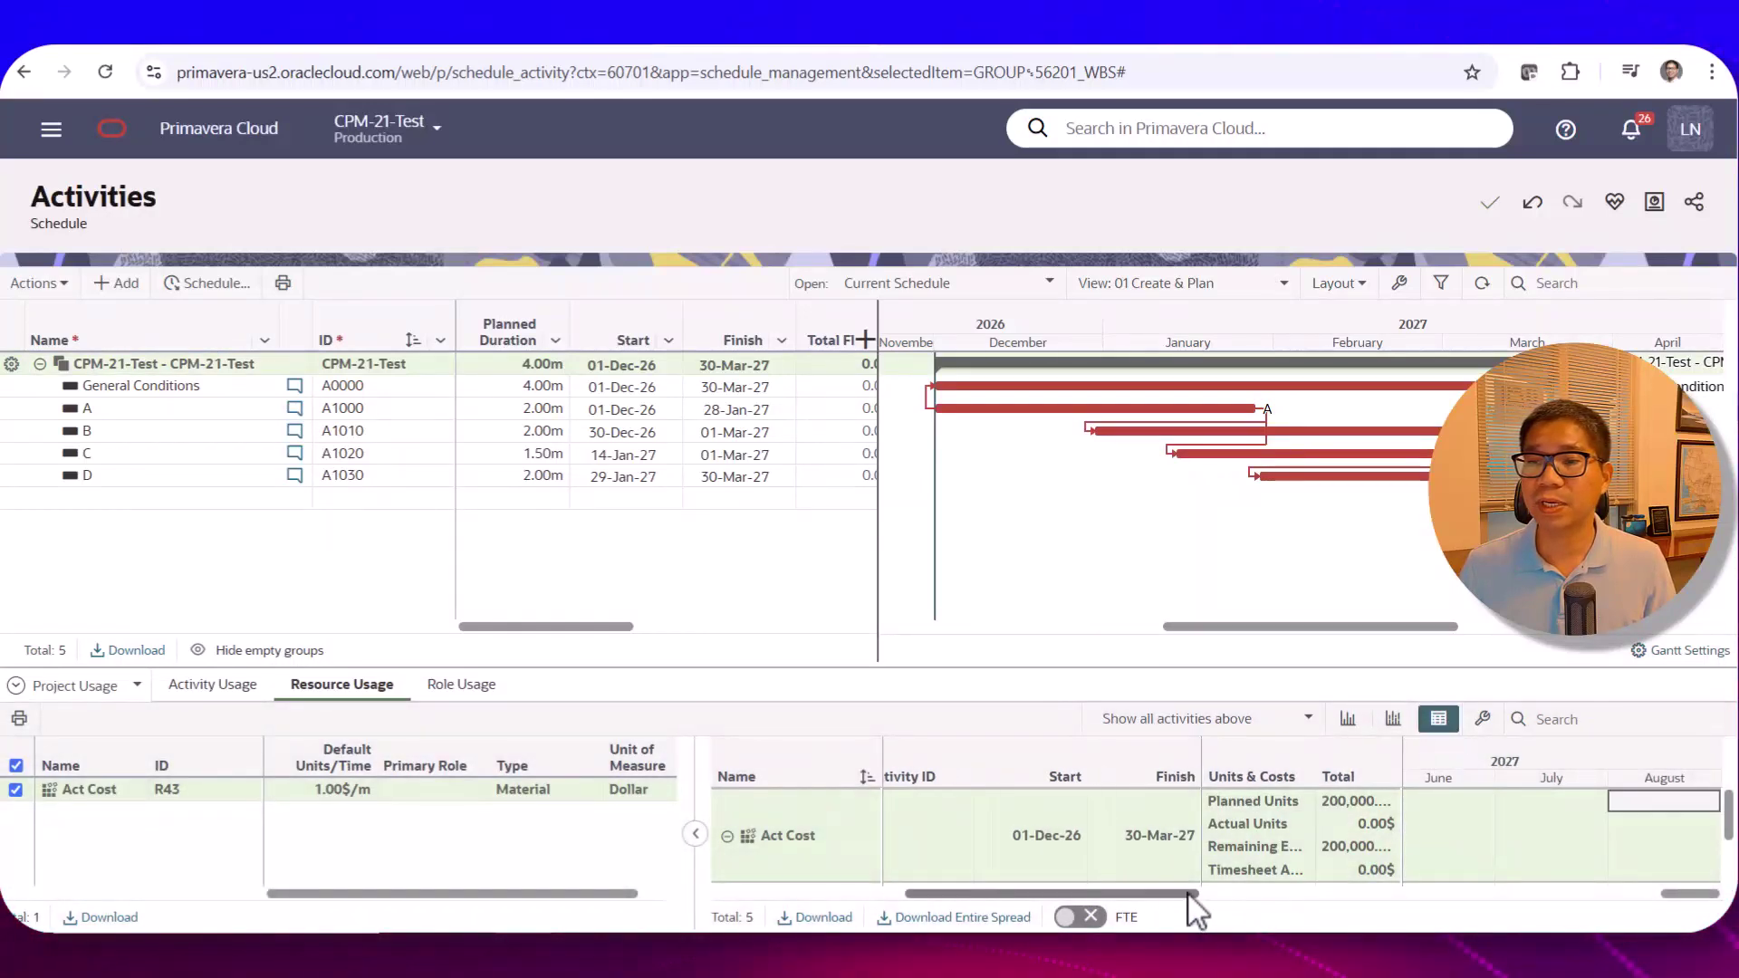
scroll(1572, 846, down, 1)
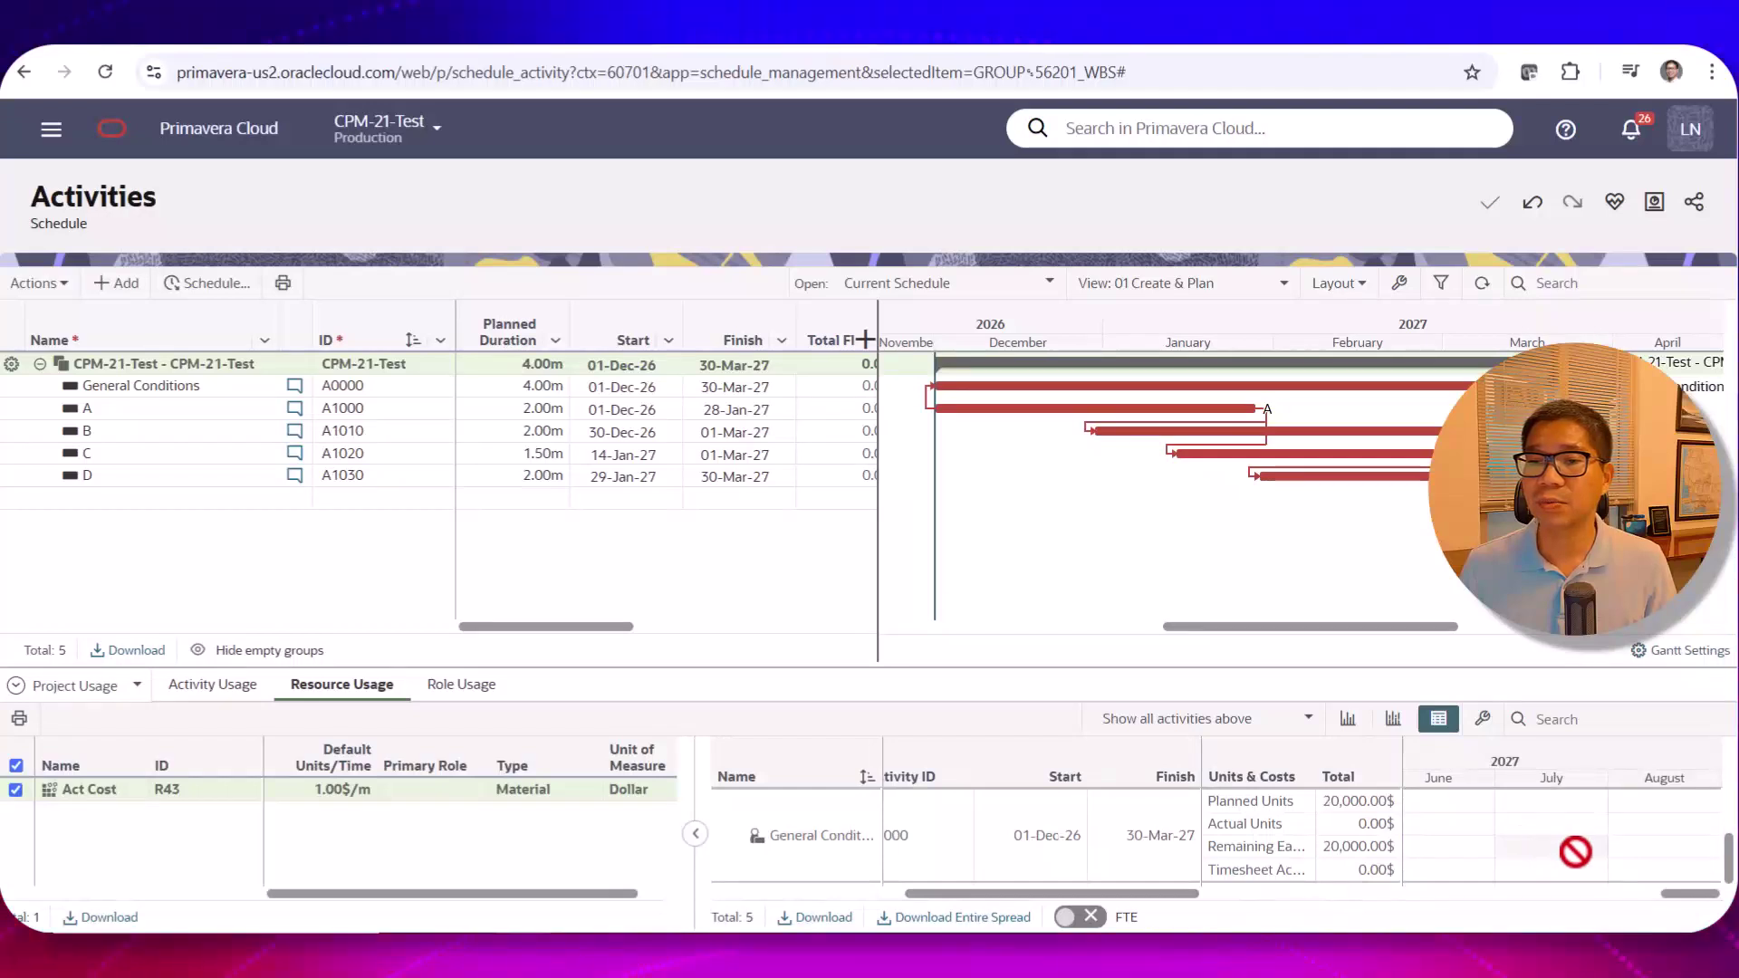
scroll(1573, 851, up, 1)
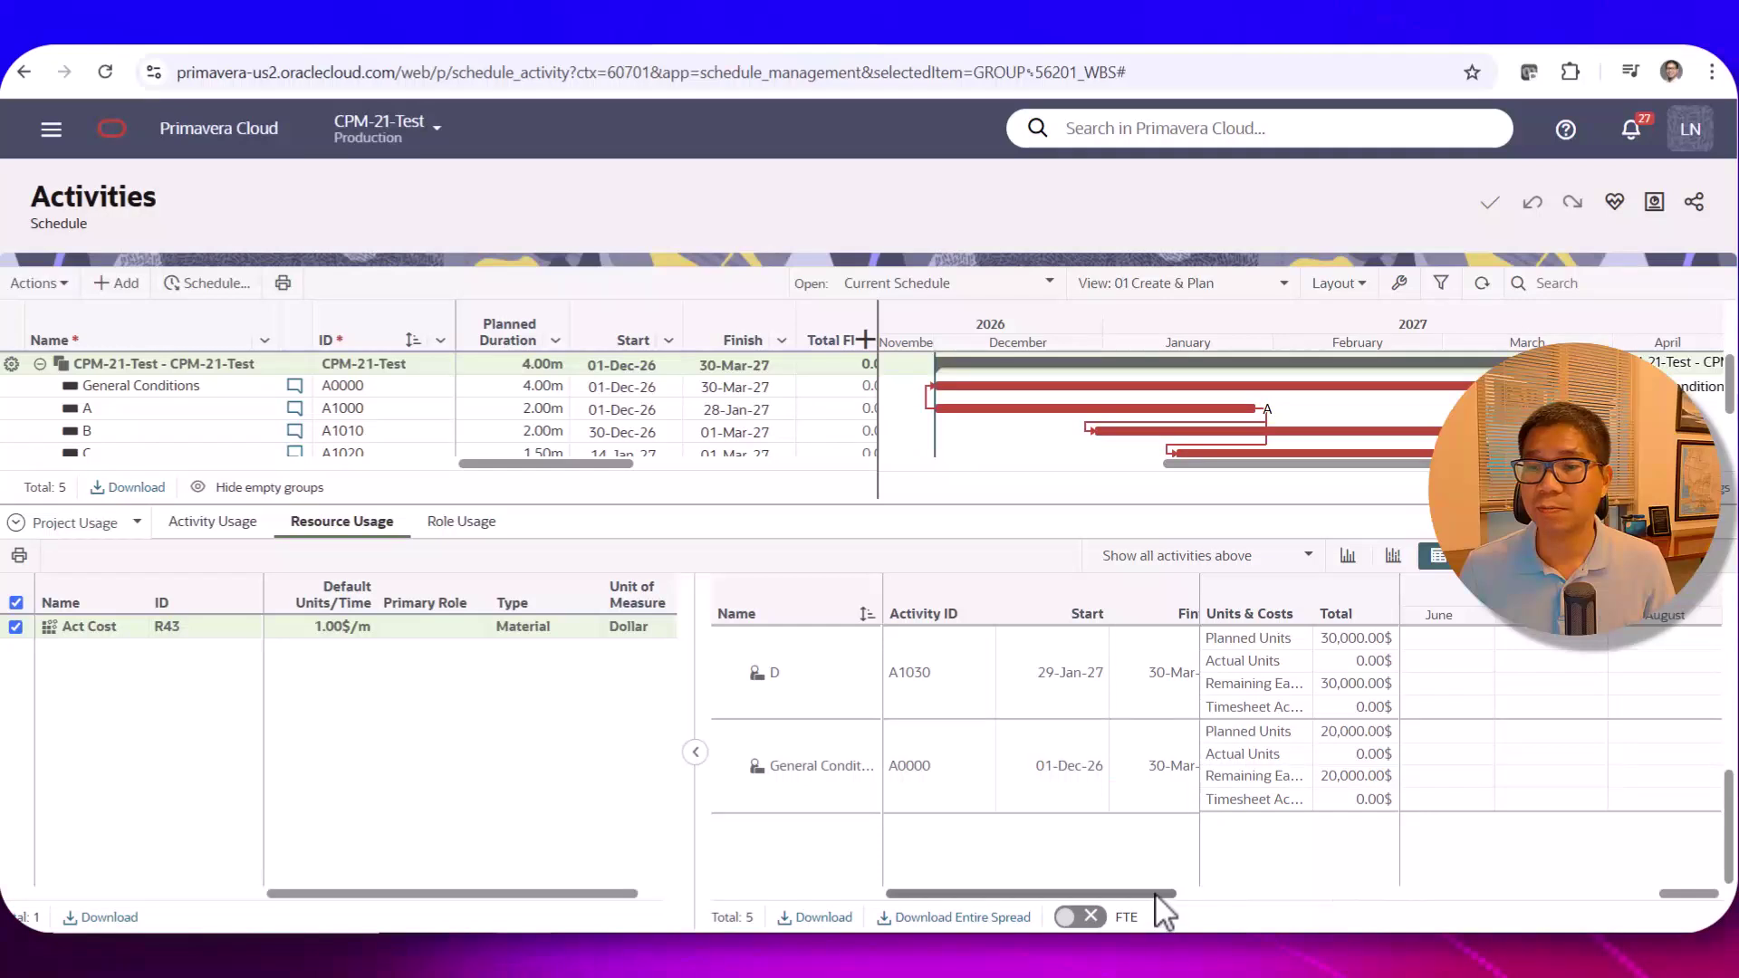
drag(1155, 893, 1421, 884)
scroll(1566, 846, up, 5)
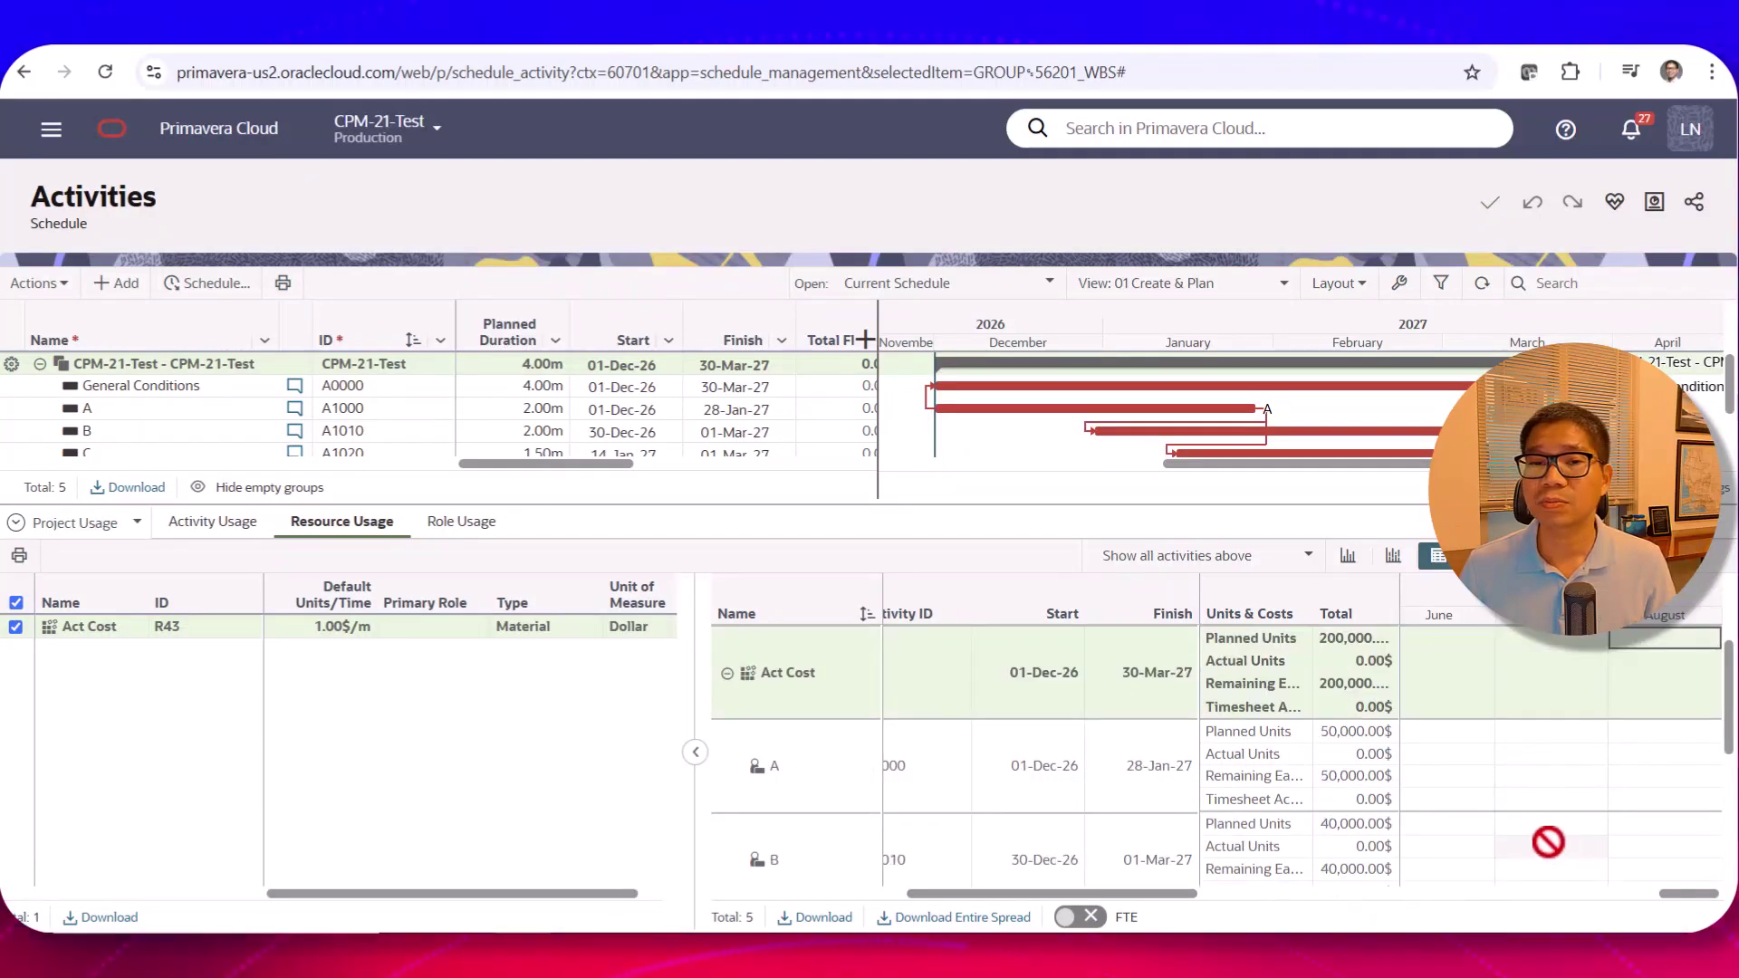
scroll(1549, 842, down, 3)
scroll(1549, 842, up, 4)
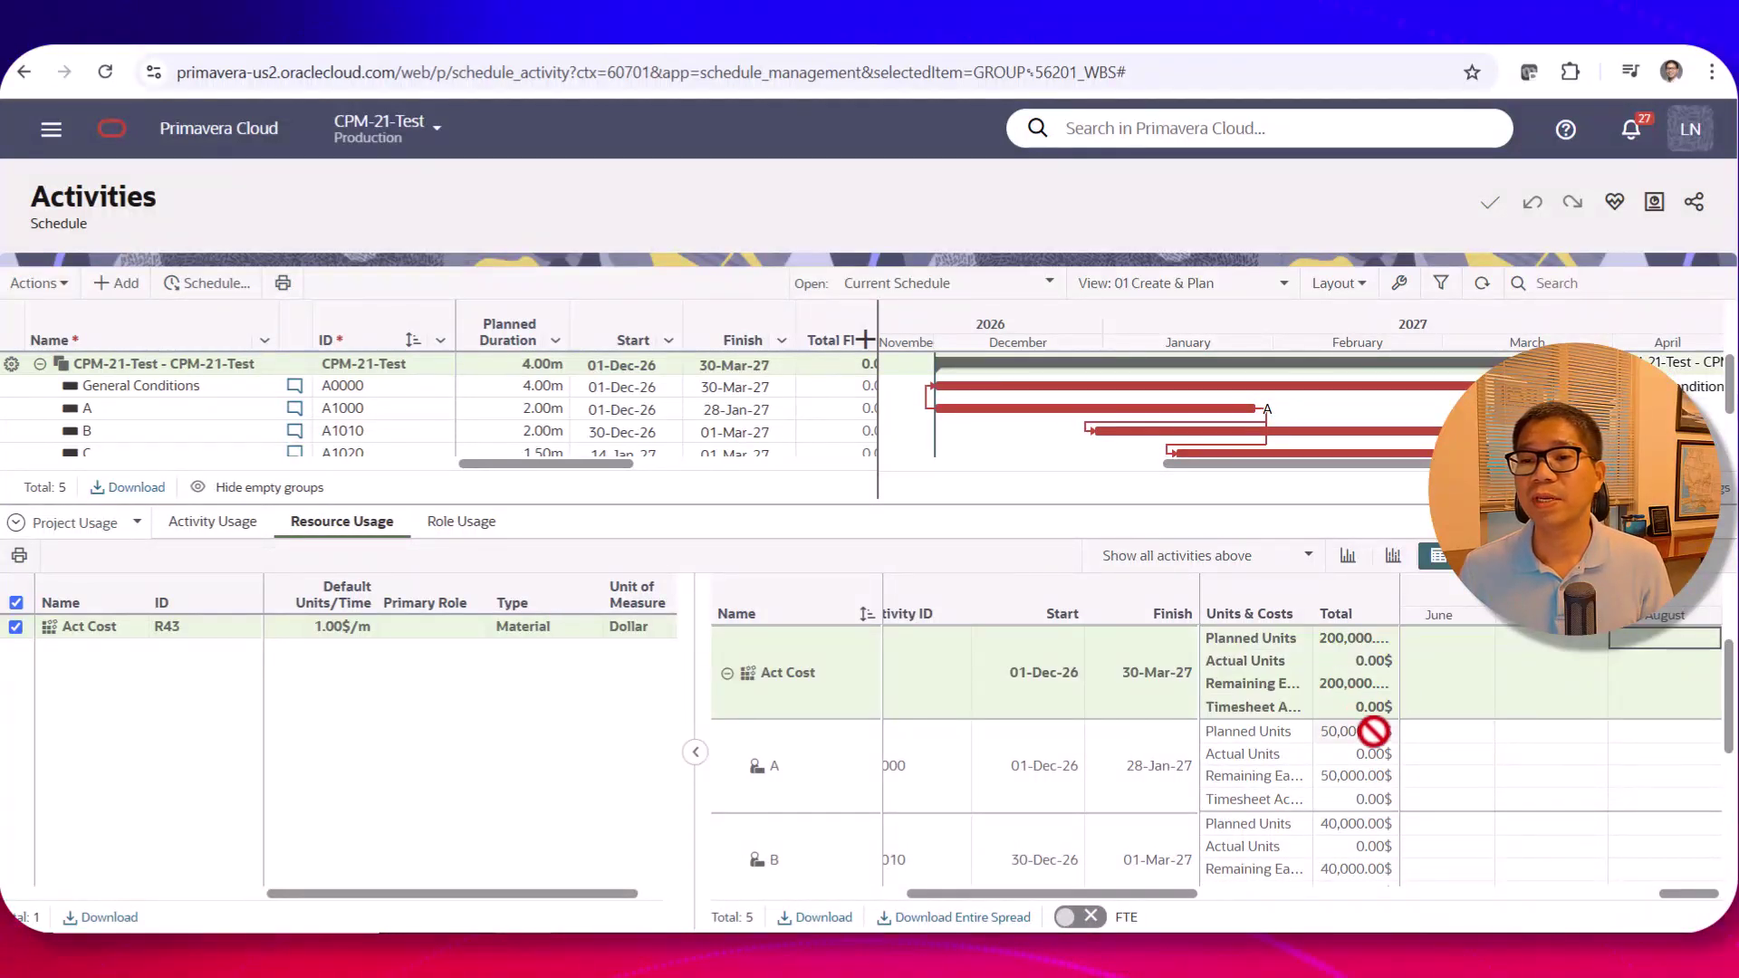
scroll(1495, 734, down, 5)
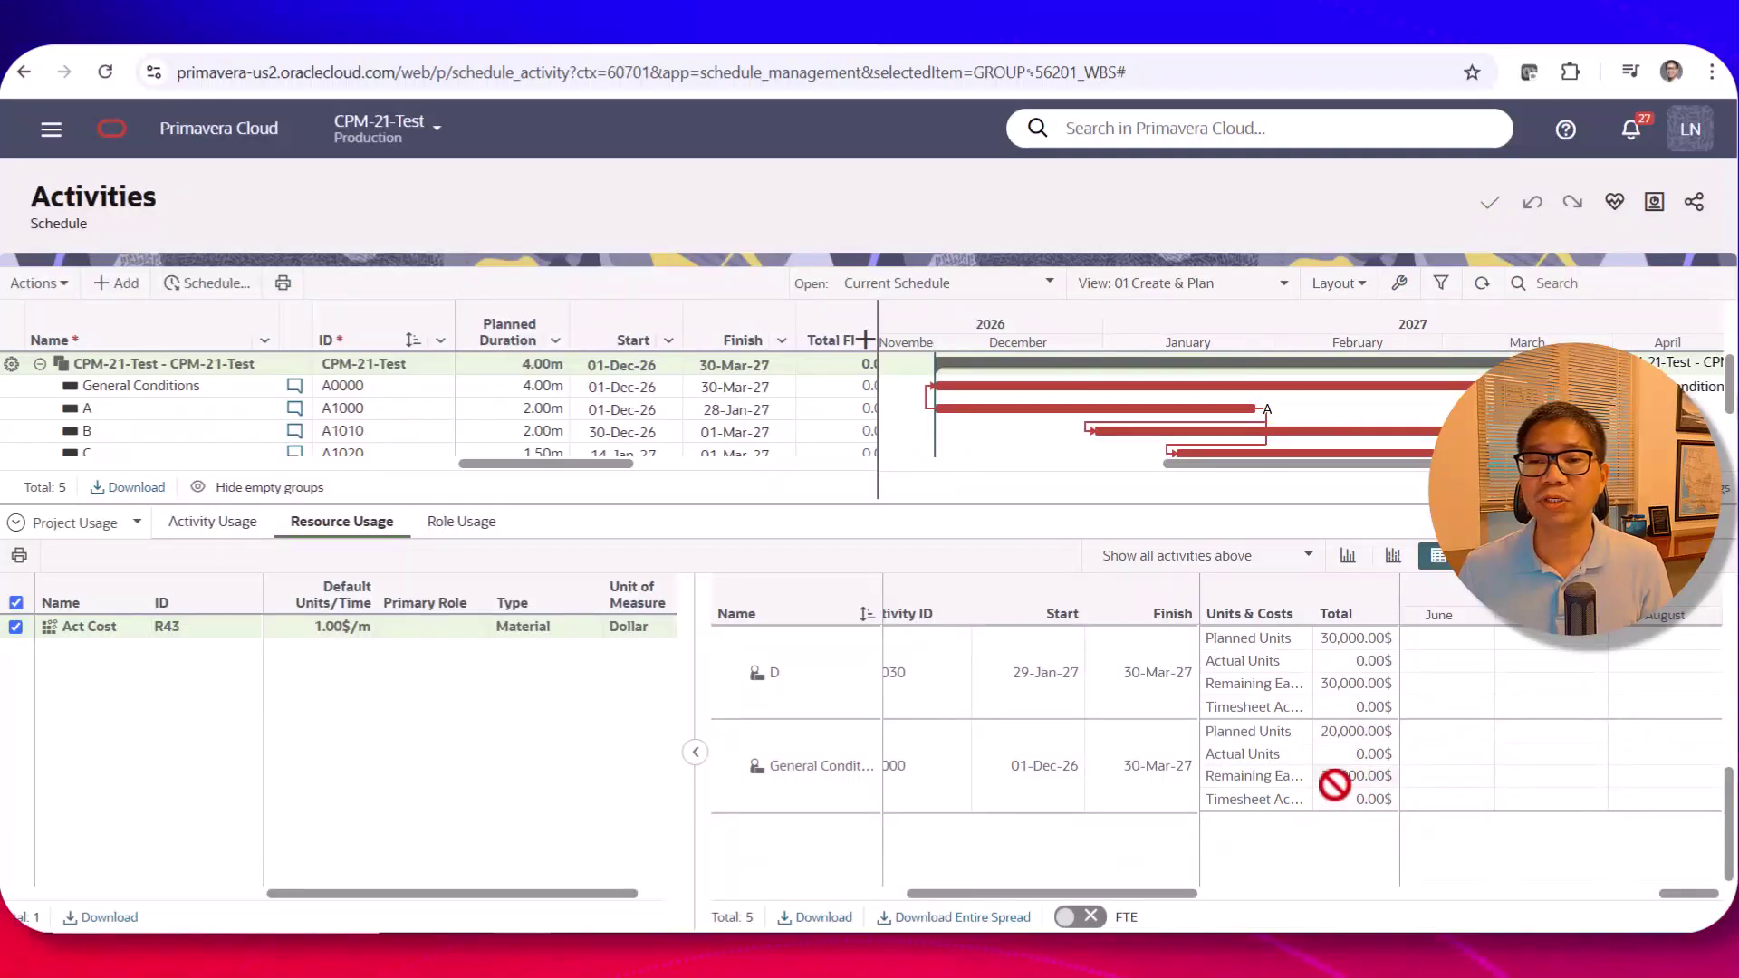
scroll(1359, 747, up, 1)
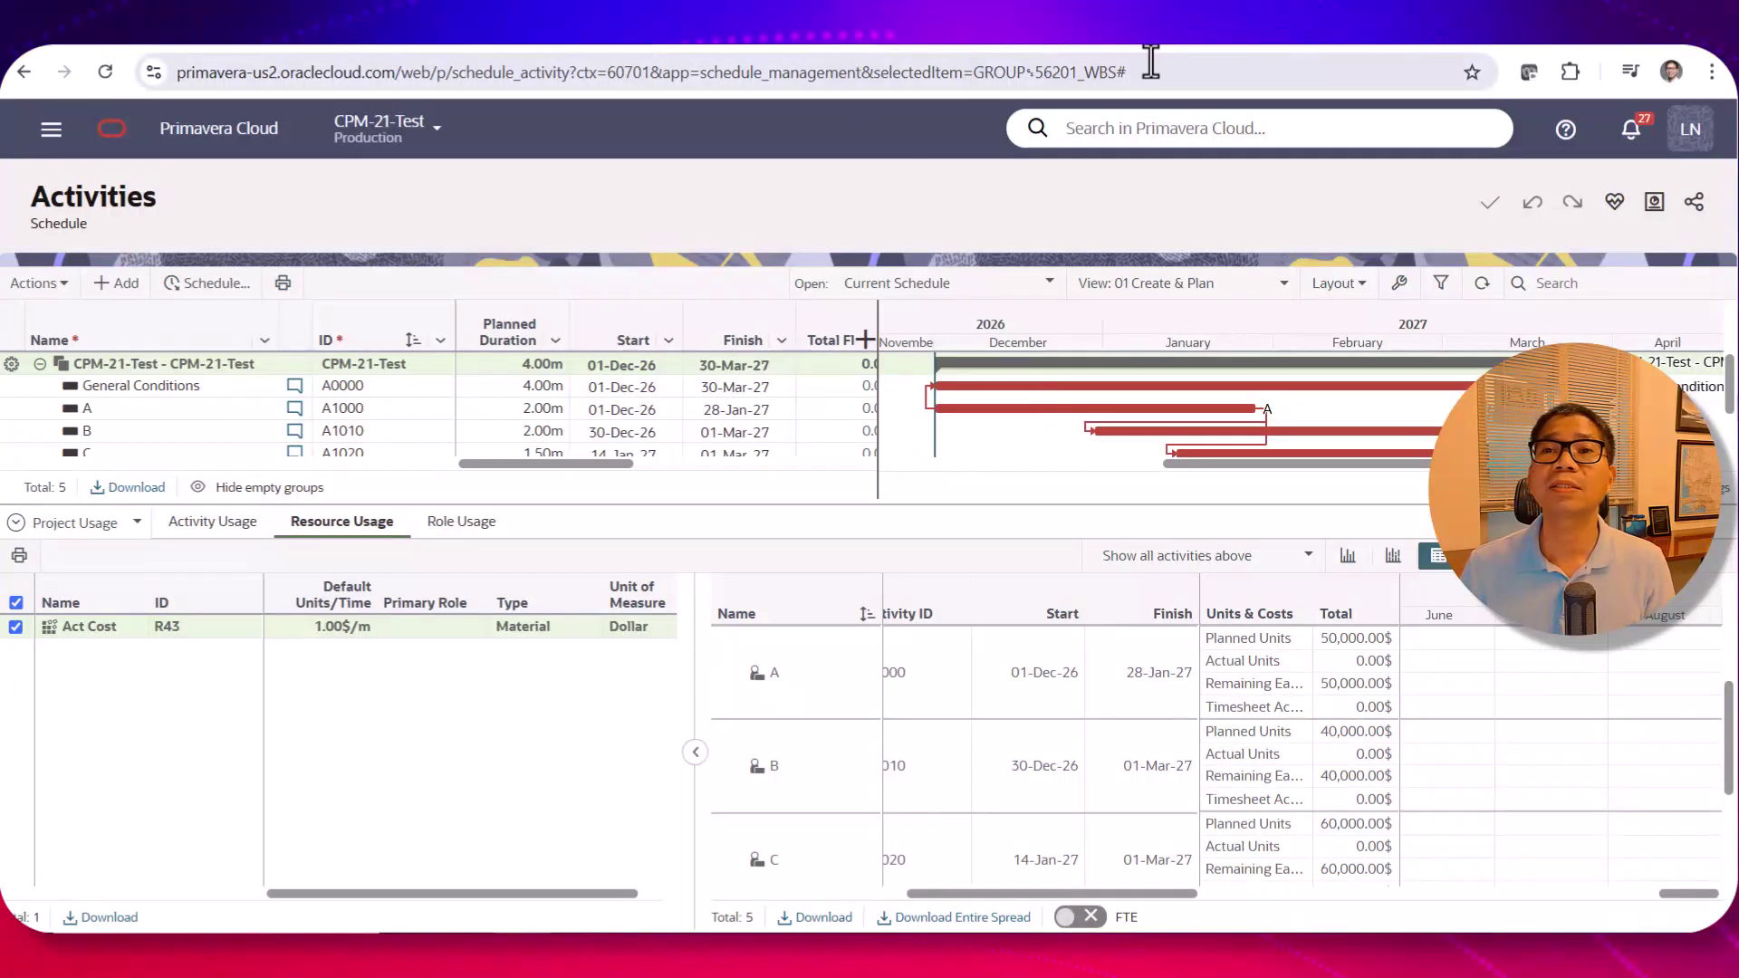
click(1170, 41)
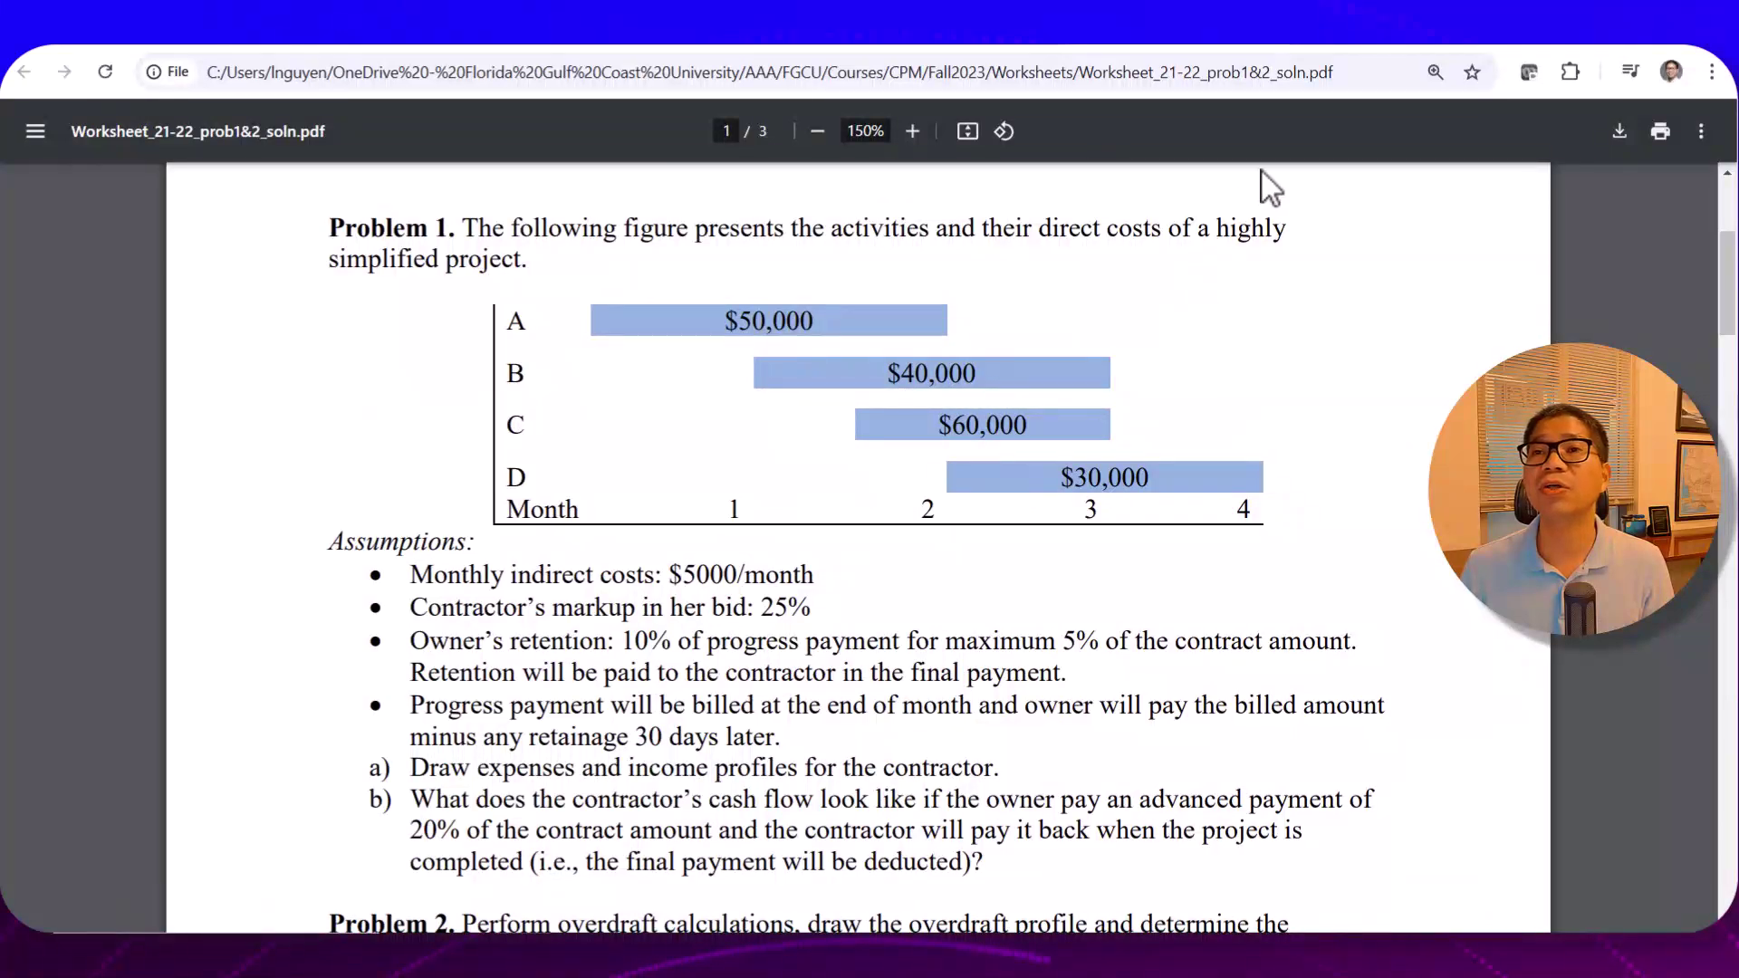
click(859, 41)
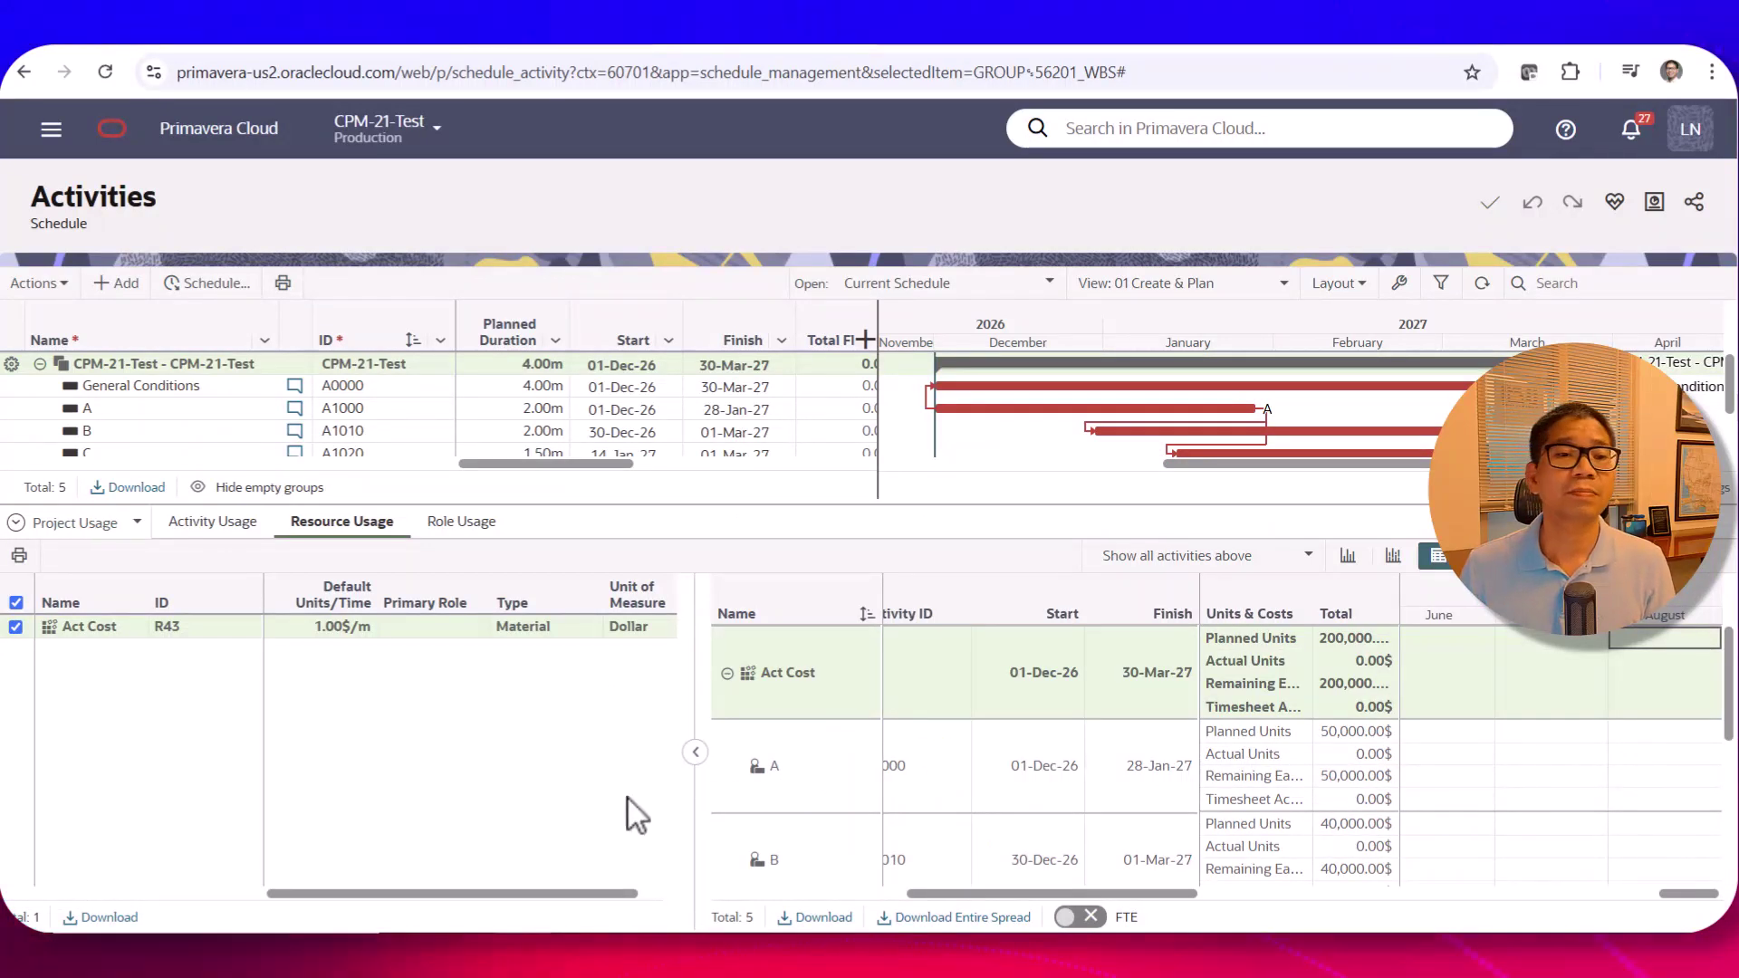
Step: Compare the stacked and not-stacked histograms of the Act Cost usage, and return to the stacked one
click(1392, 556)
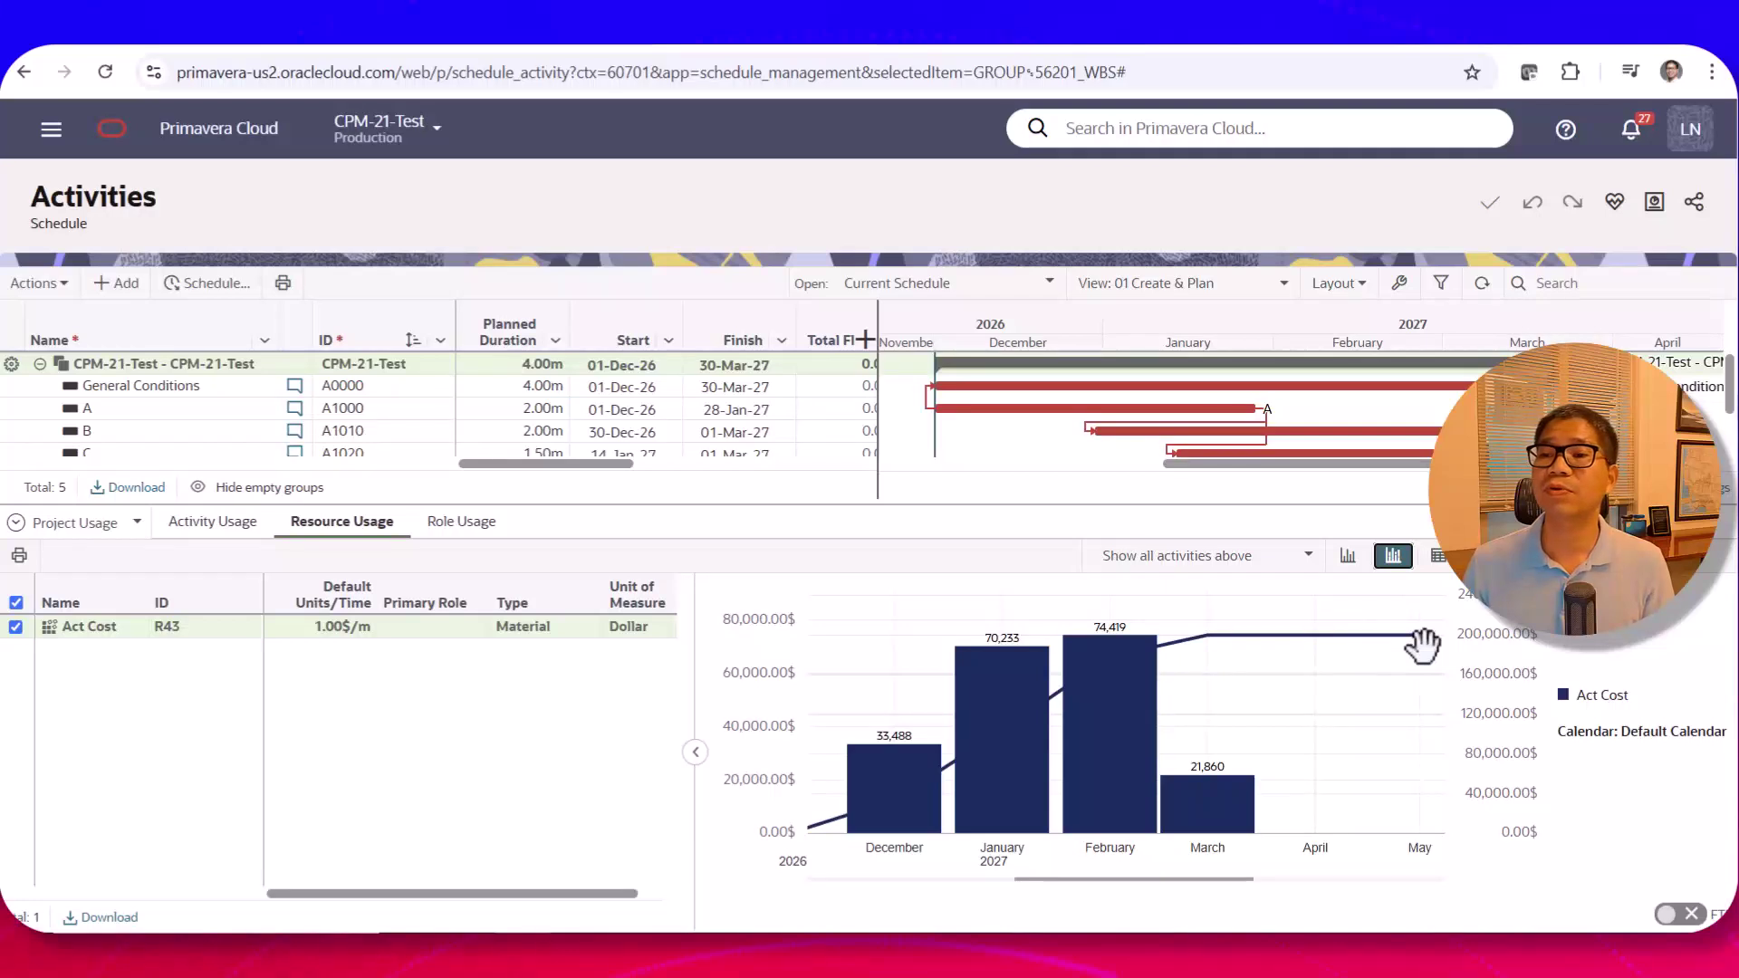
click(1347, 556)
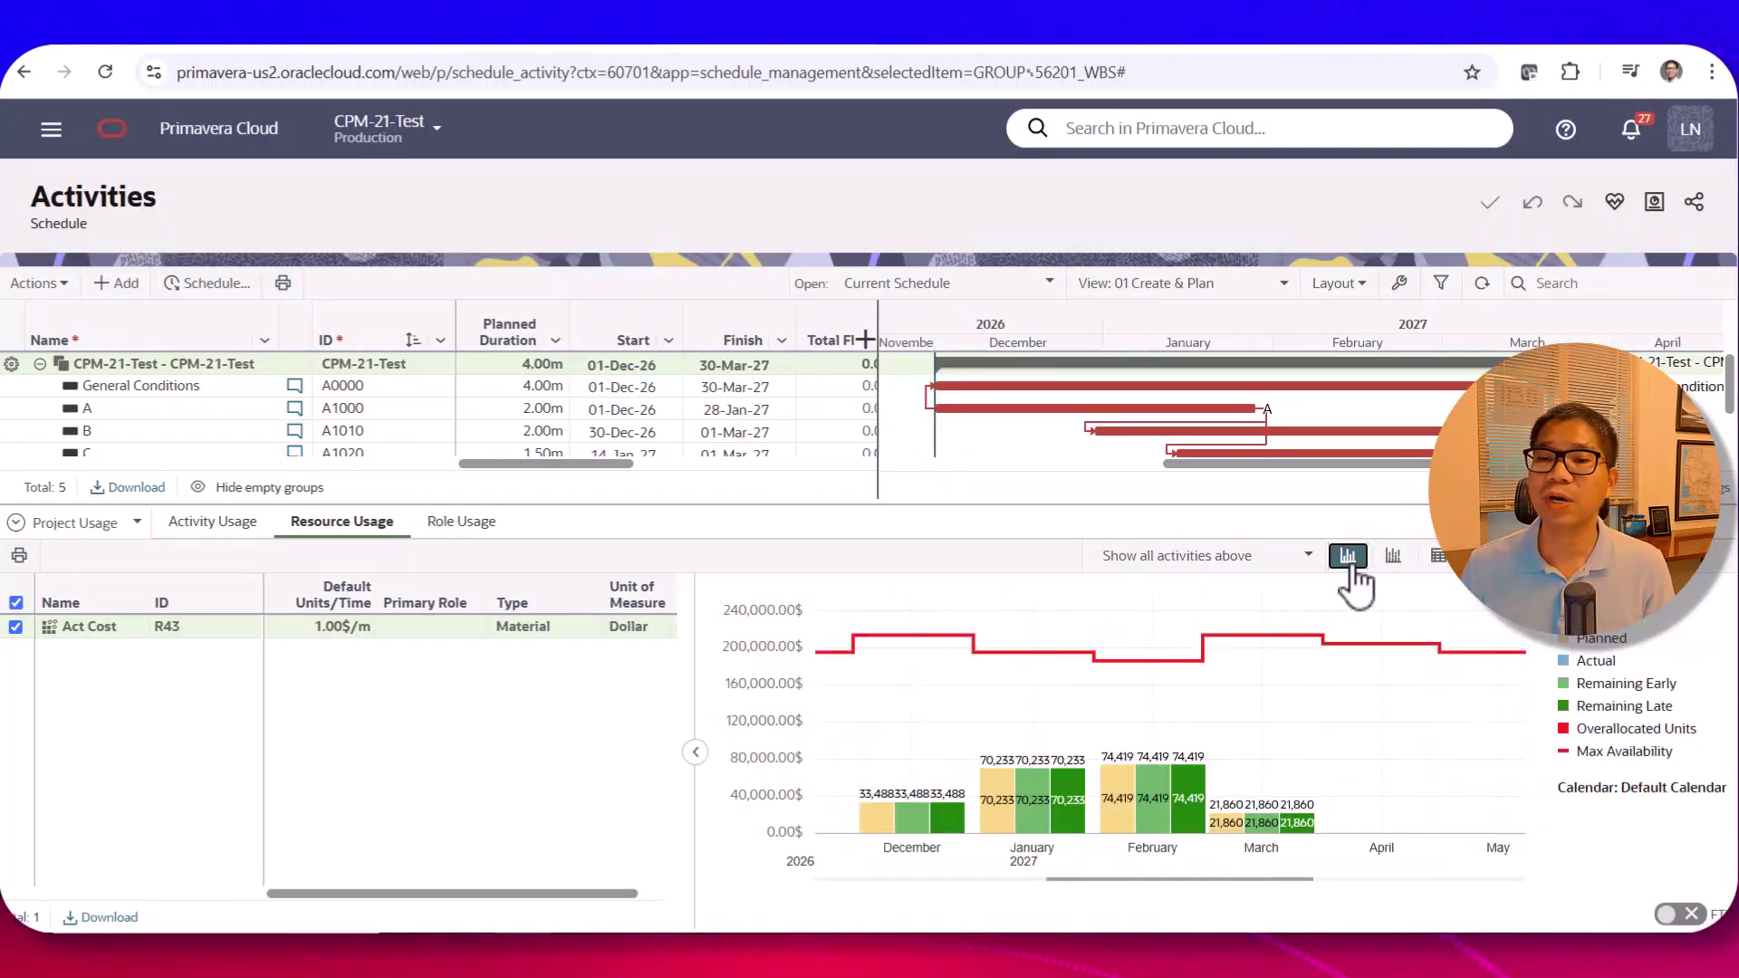
click(1393, 555)
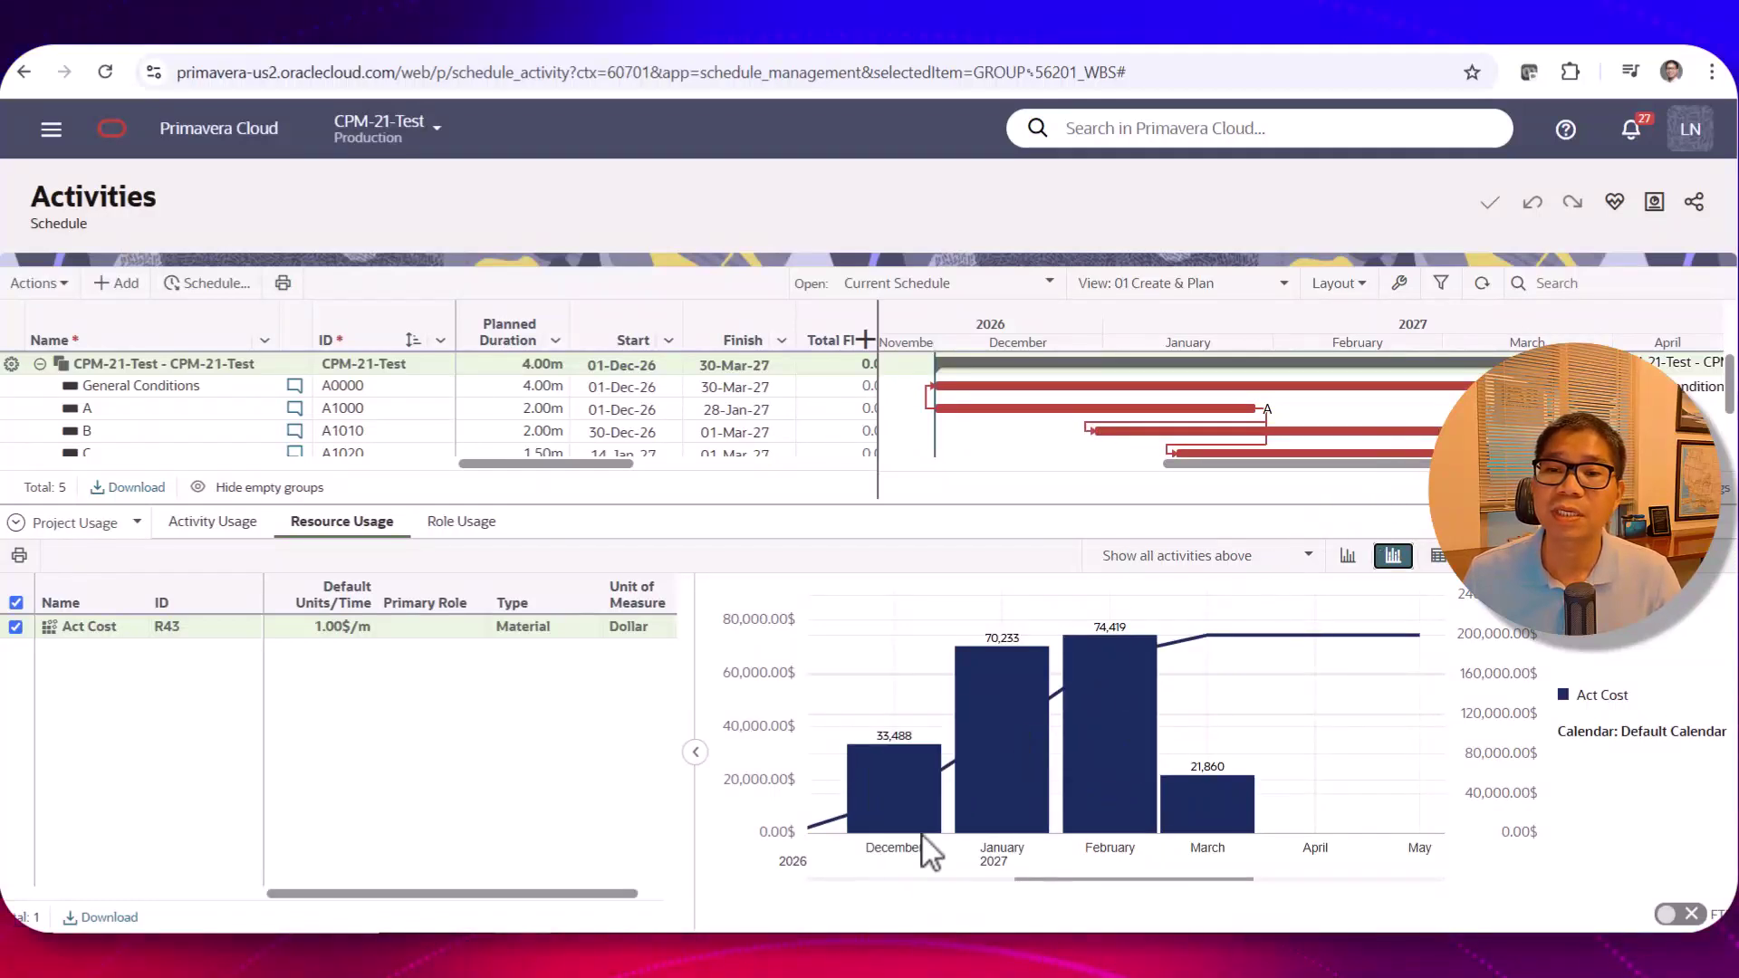
mouse_move(1041, 815)
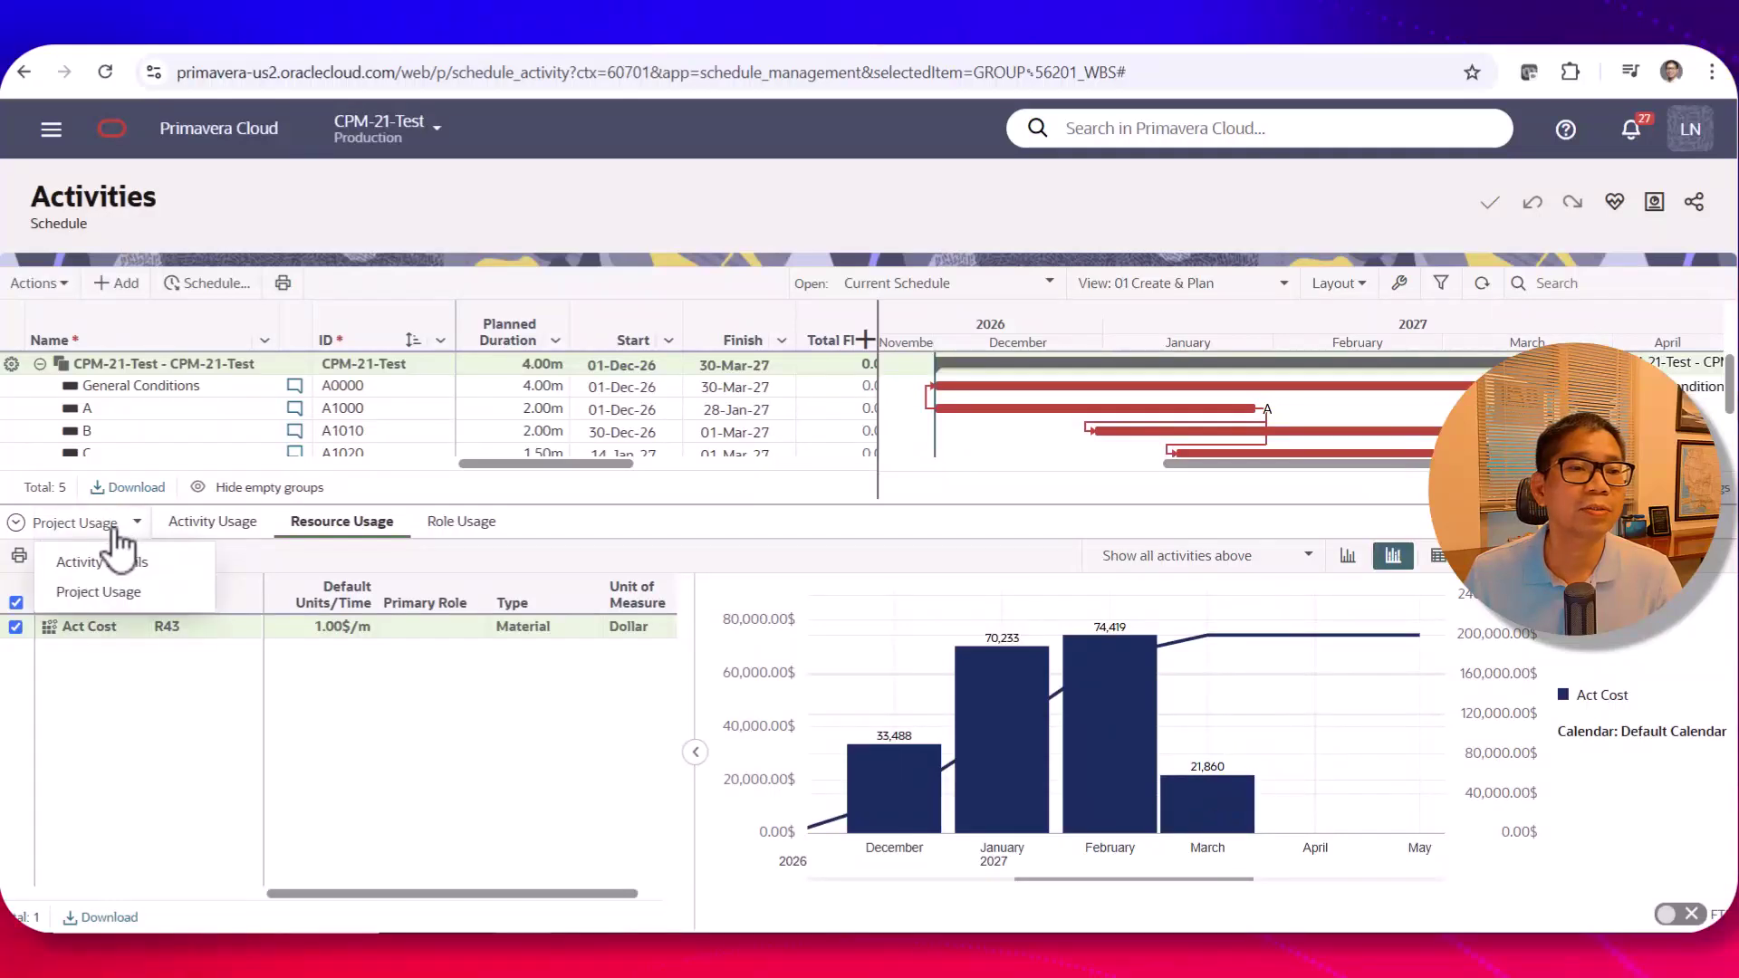
Step: Shrink the lower details pane to uncover all activities above, and return it from Activity Details to Project Usage
click(86, 563)
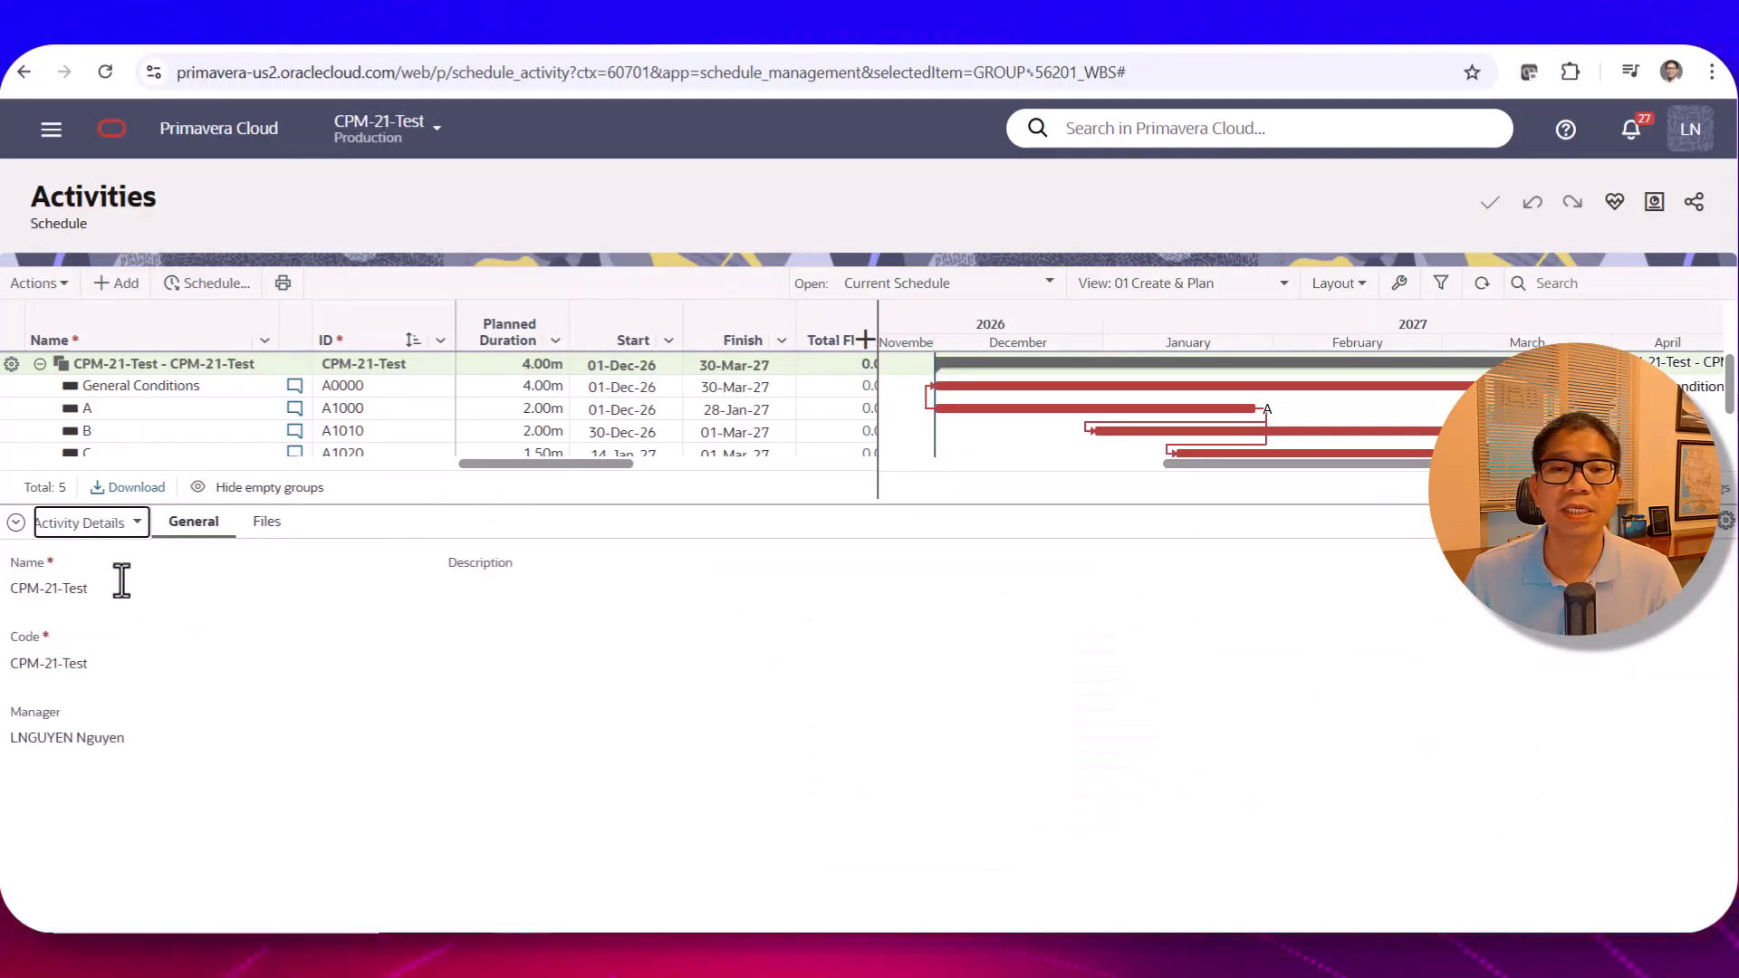
drag(605, 503, 593, 594)
click(122, 613)
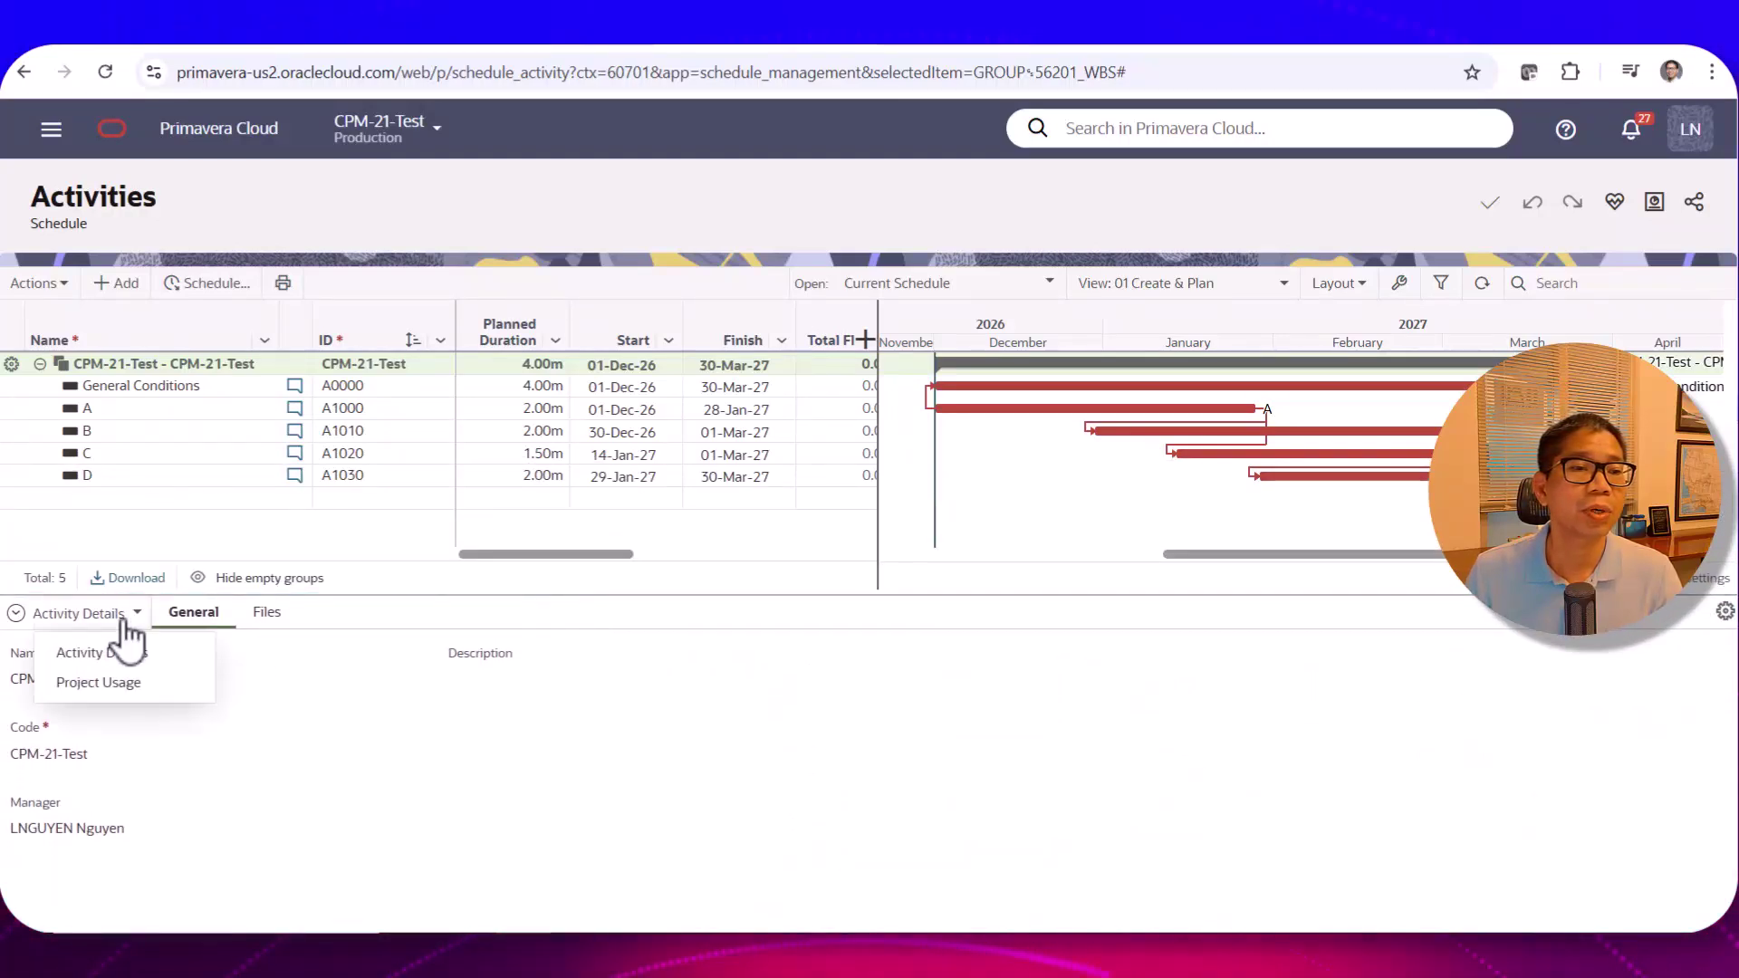
click(103, 686)
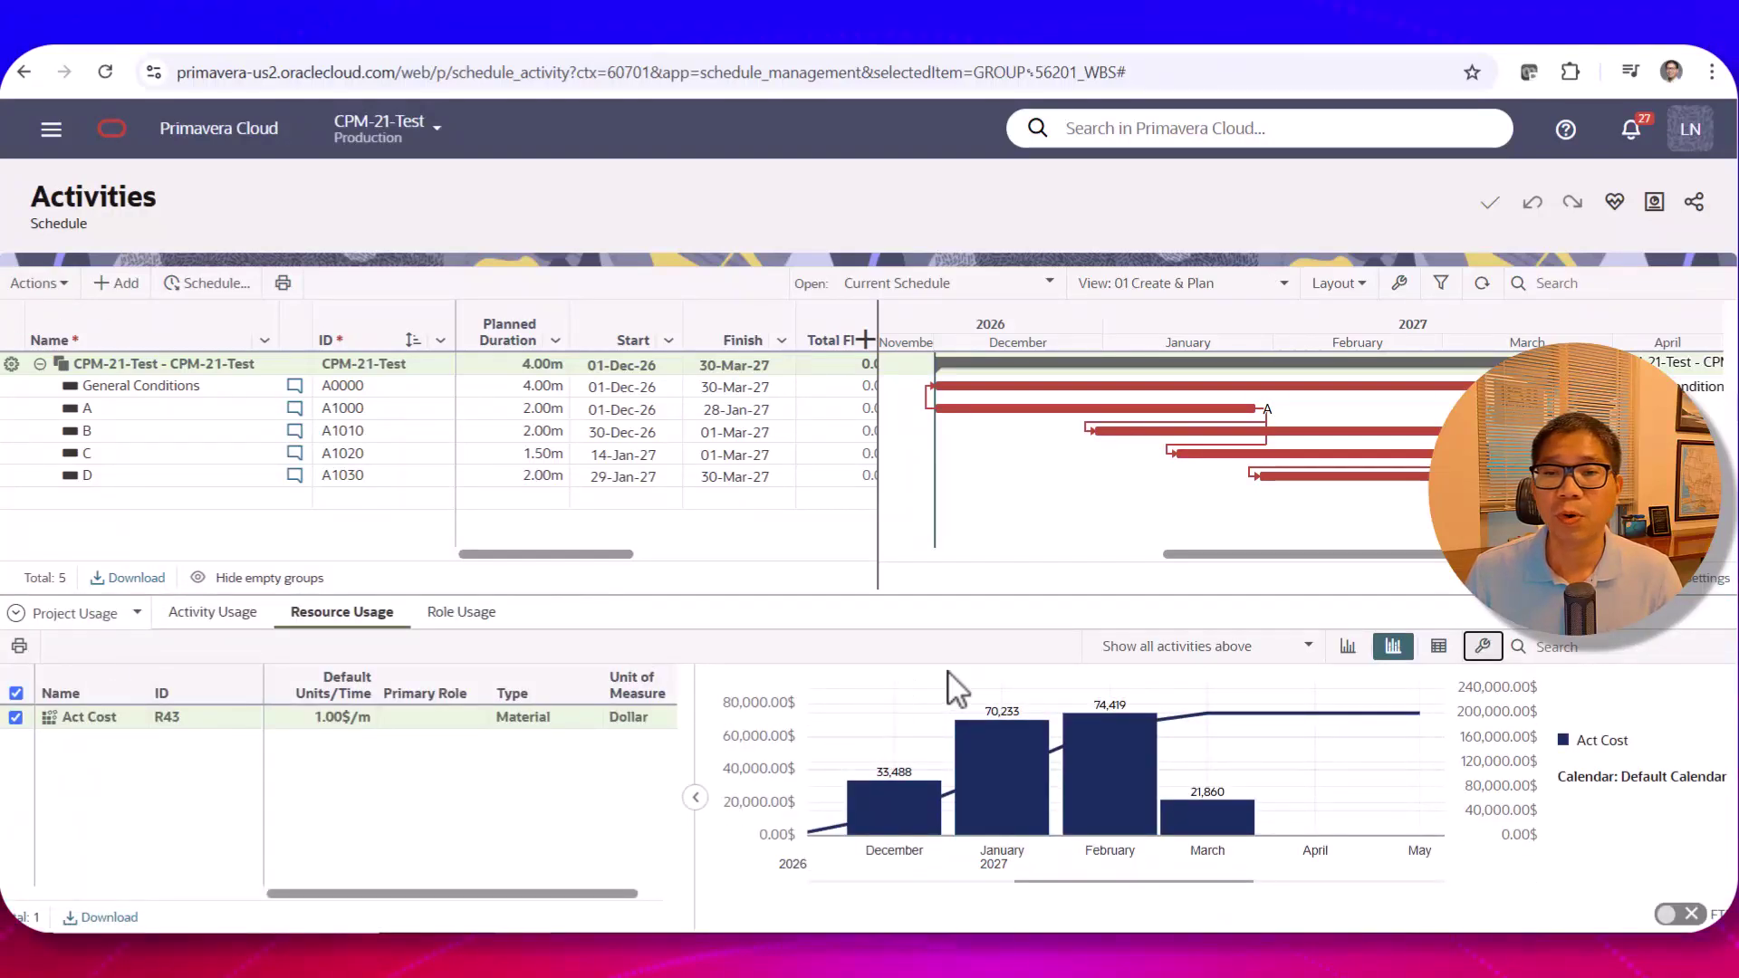
Step: Try limiting the activities to the selected resources and to the selected time period, and restore the option that shows all activities above
click(1306, 646)
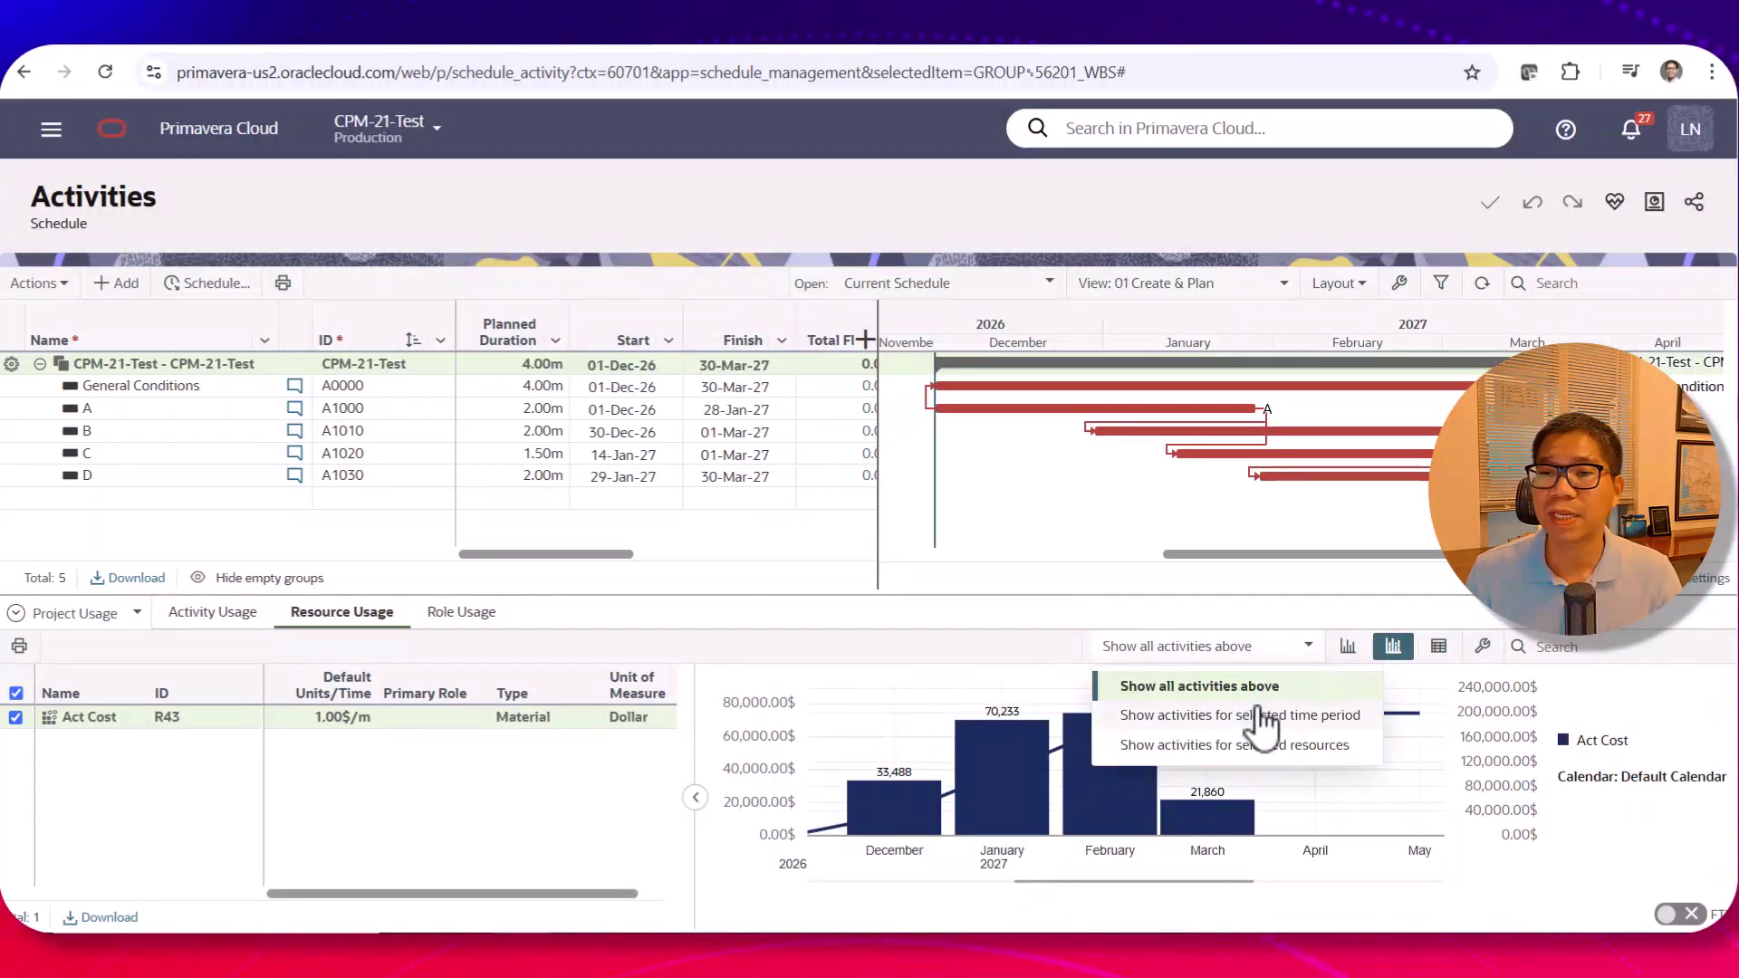
click(1198, 752)
click(1298, 654)
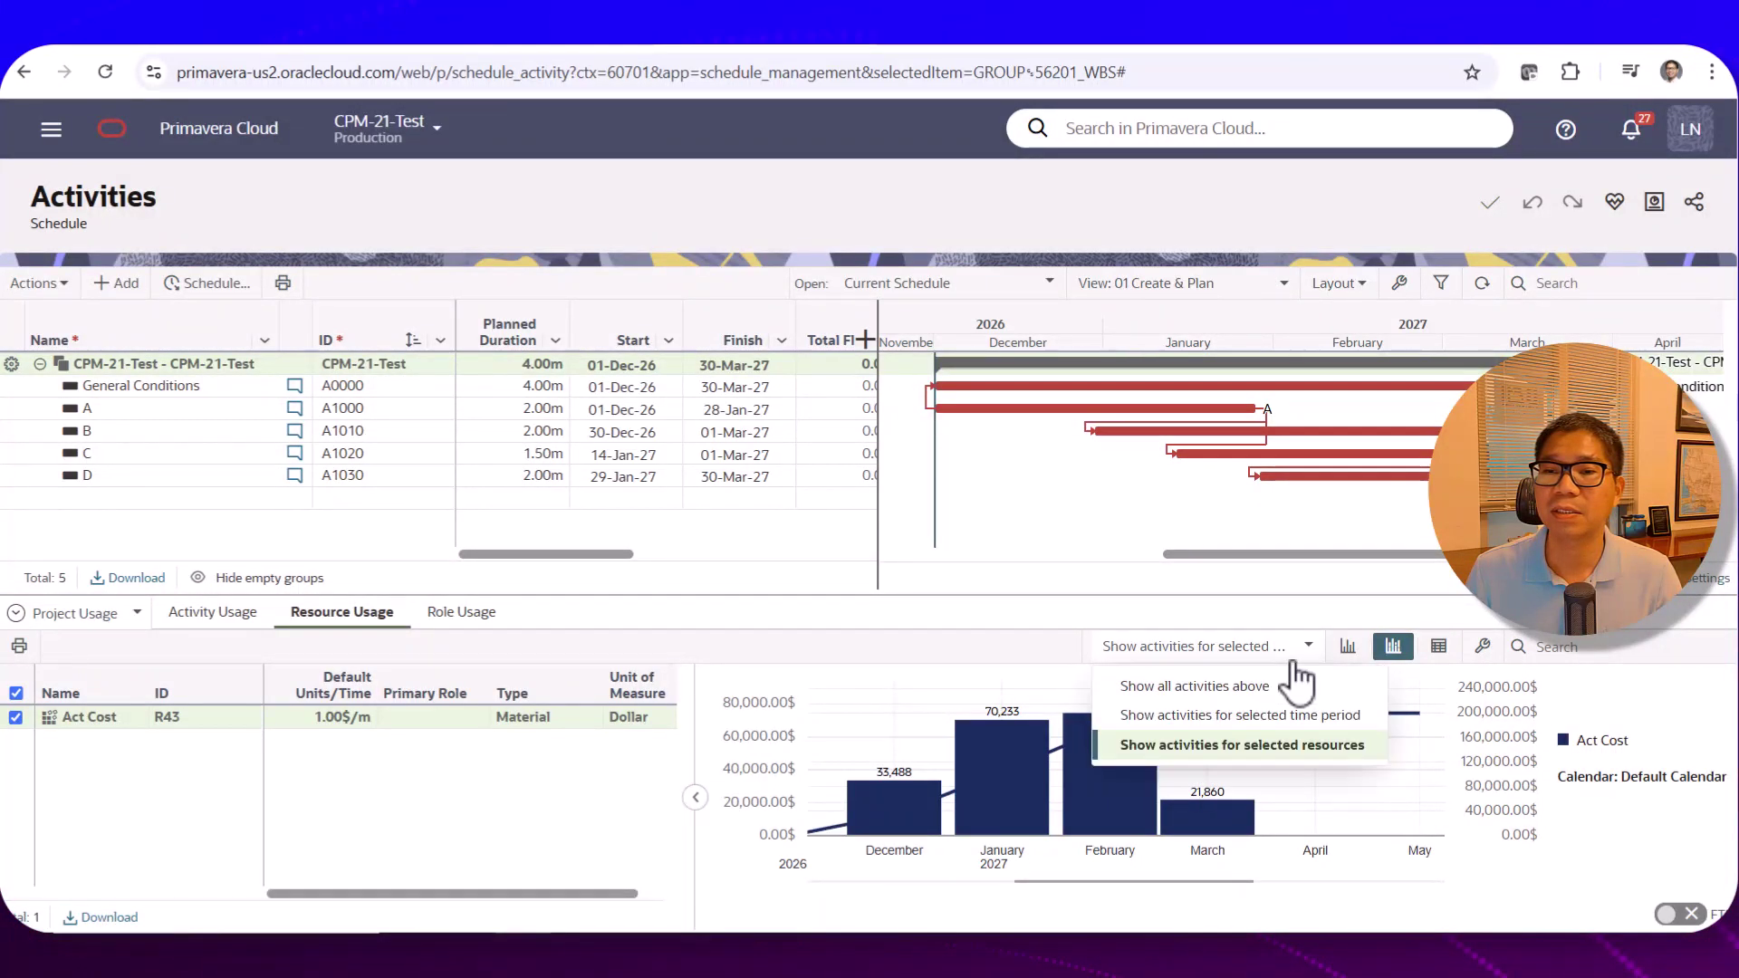
click(1221, 718)
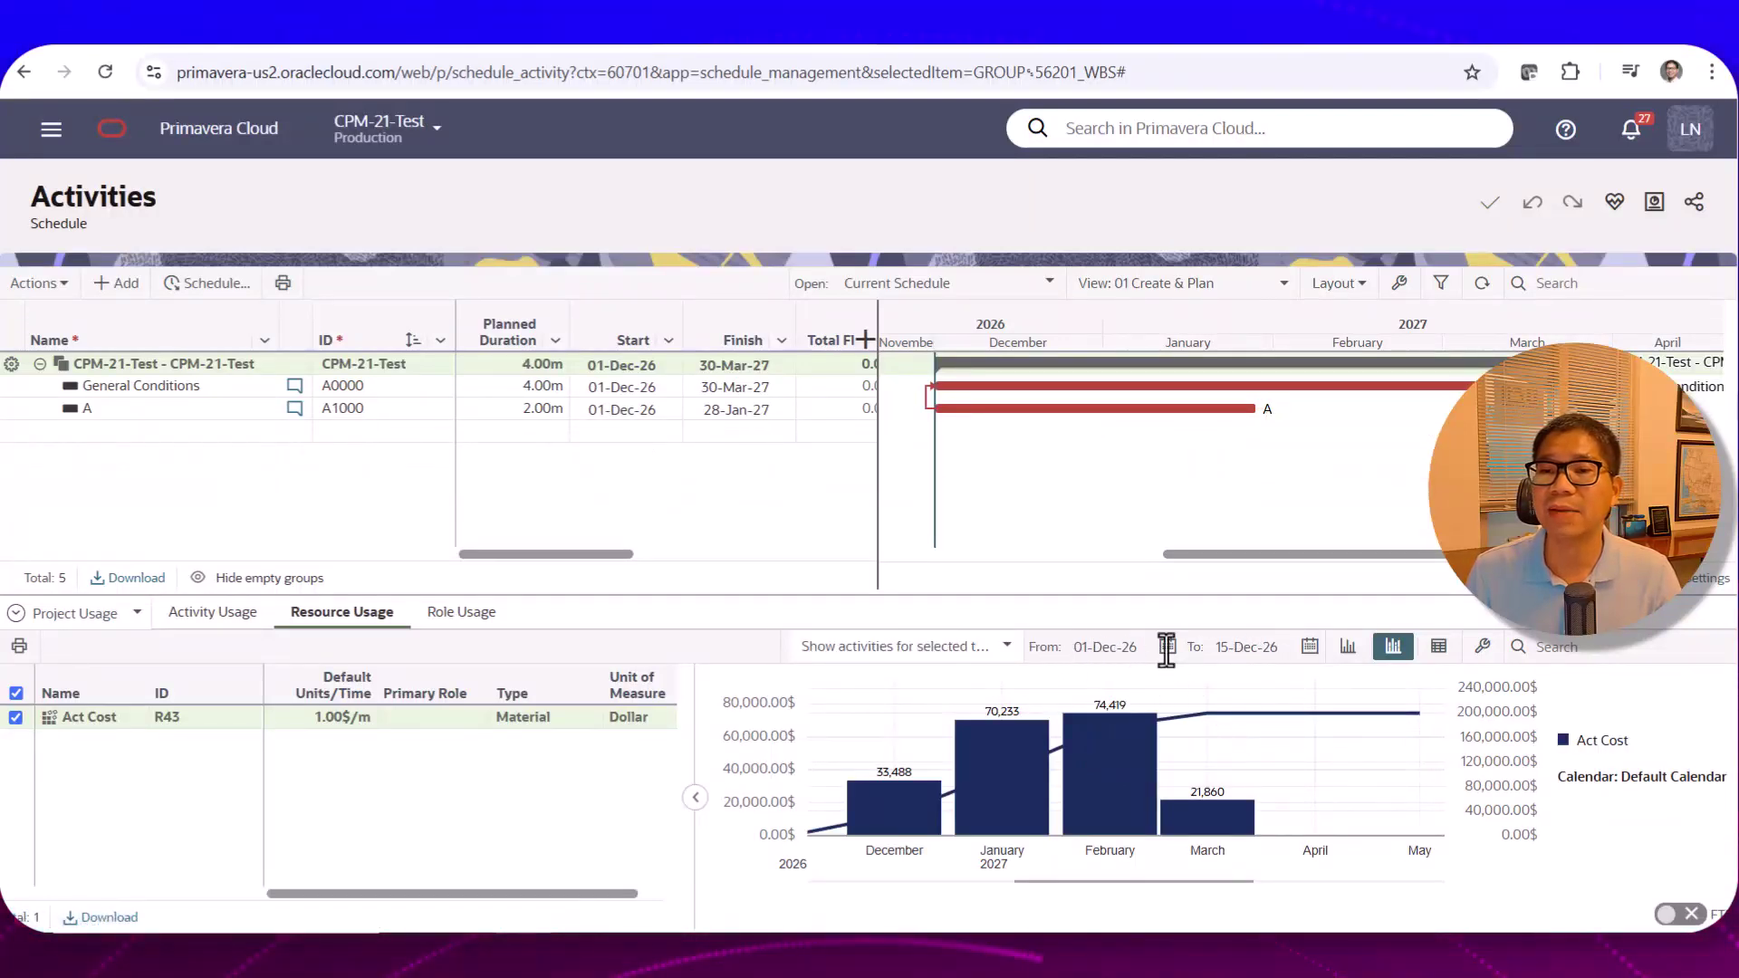
click(1244, 646)
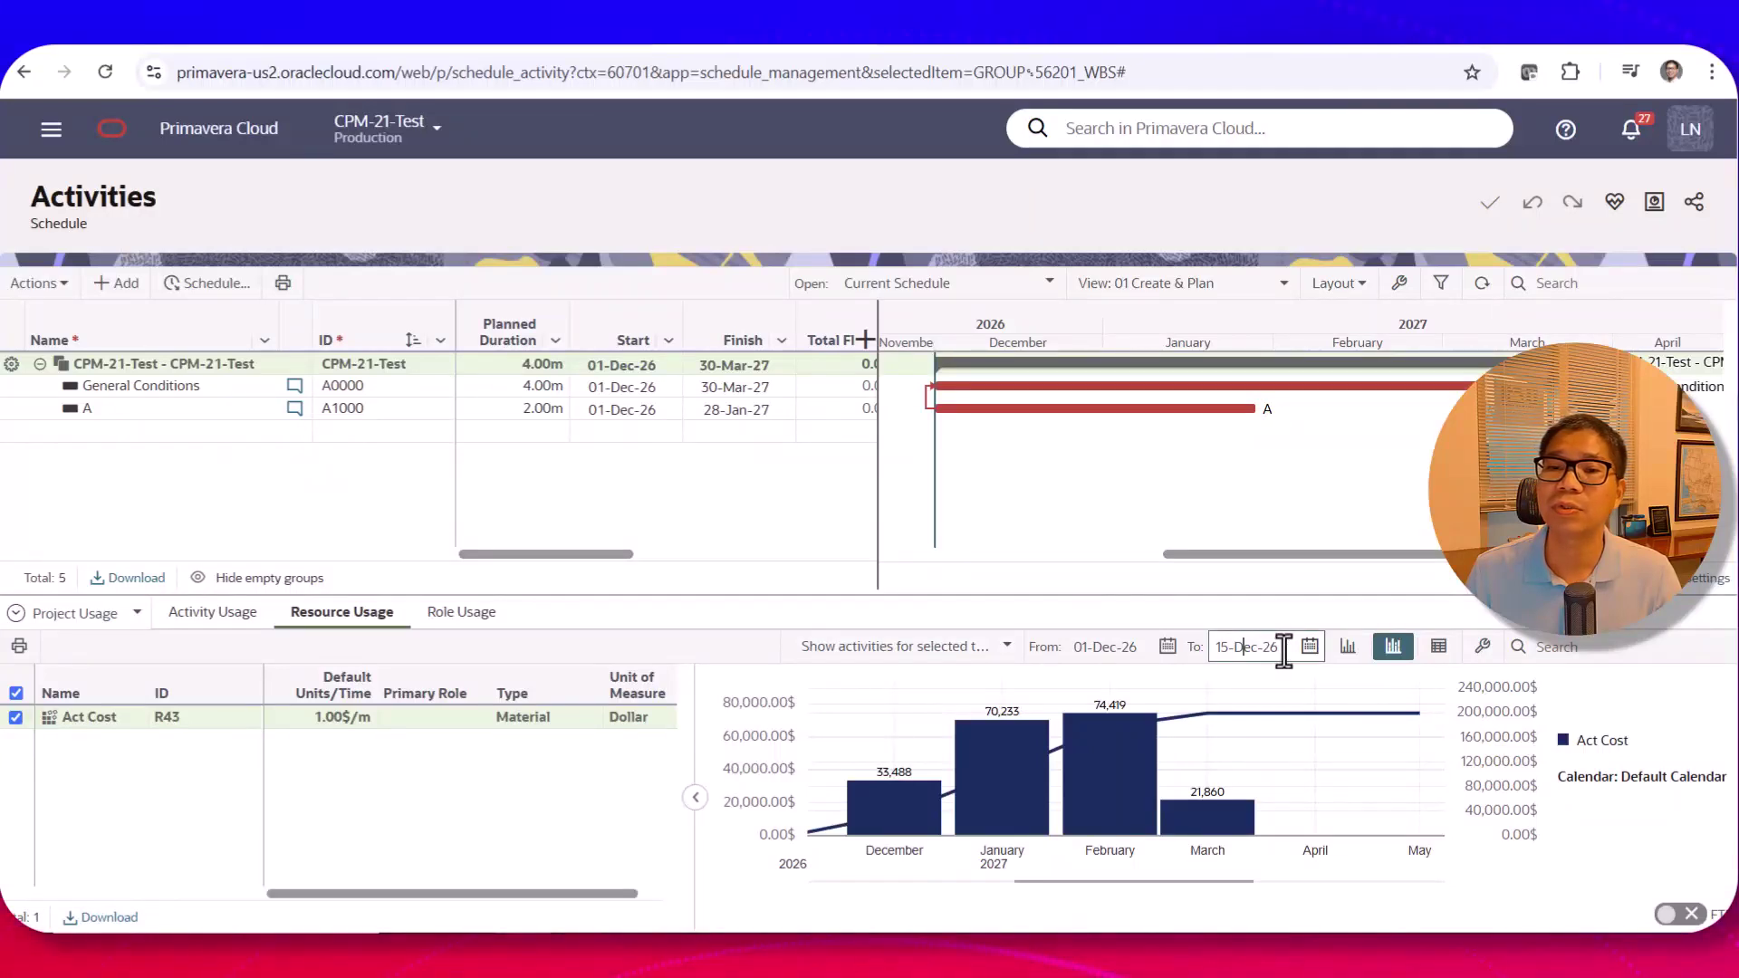
click(991, 649)
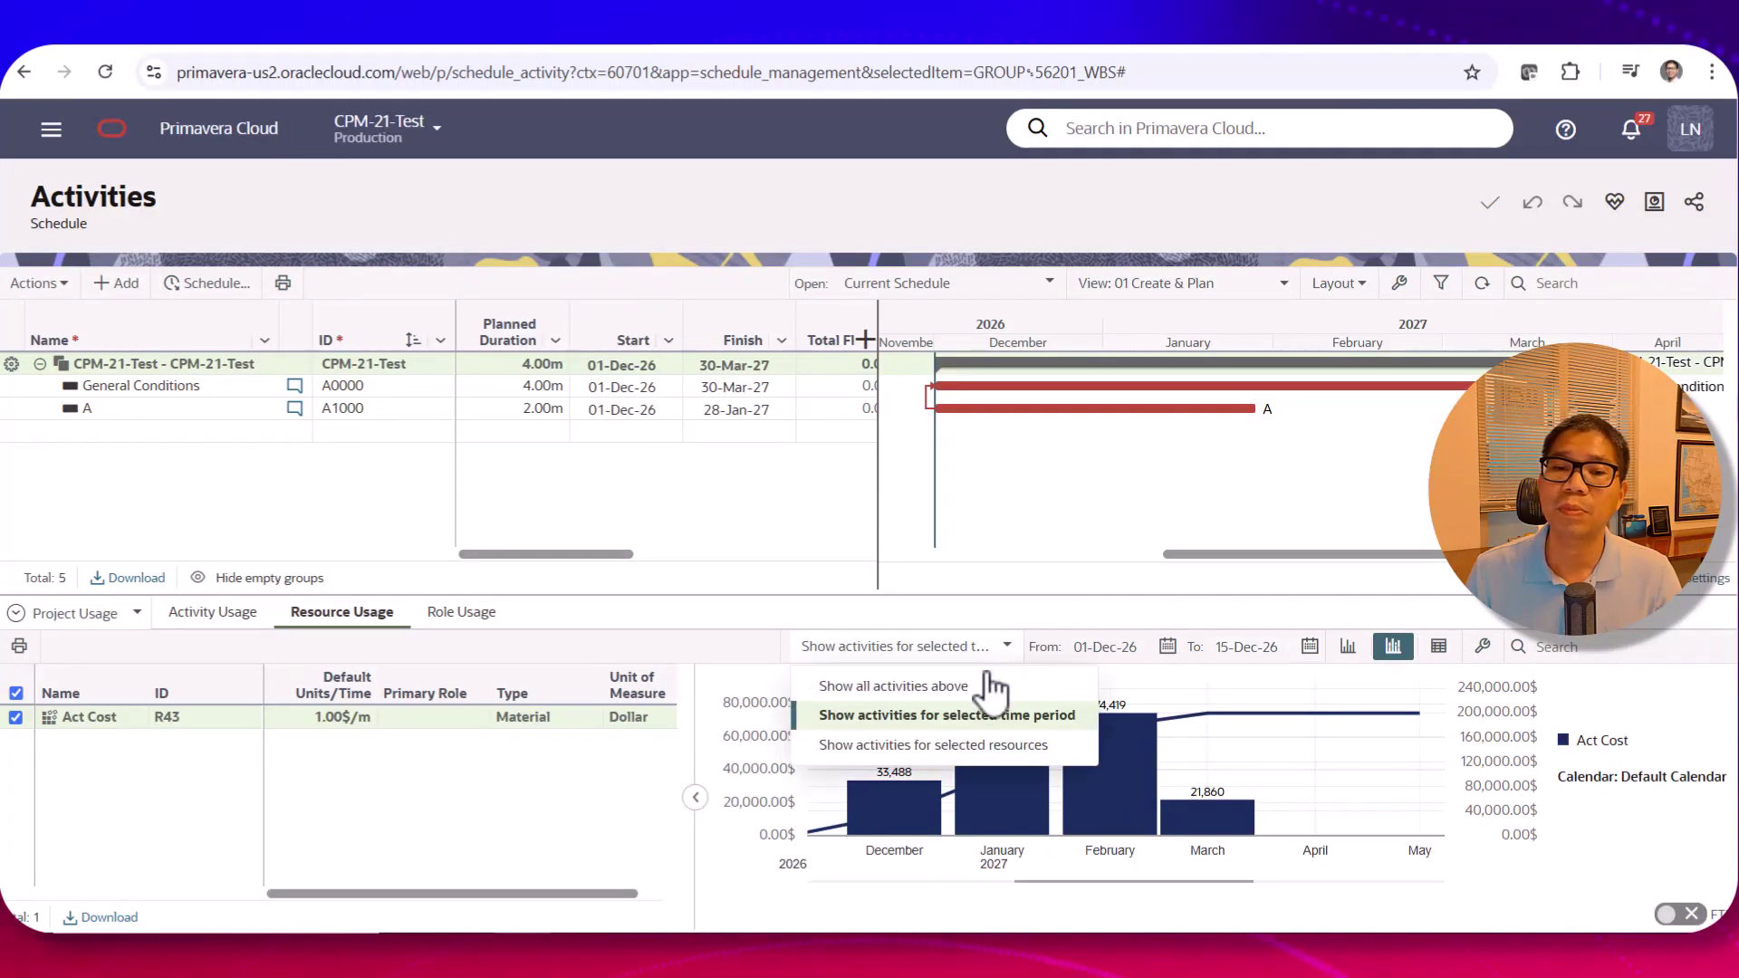
click(910, 681)
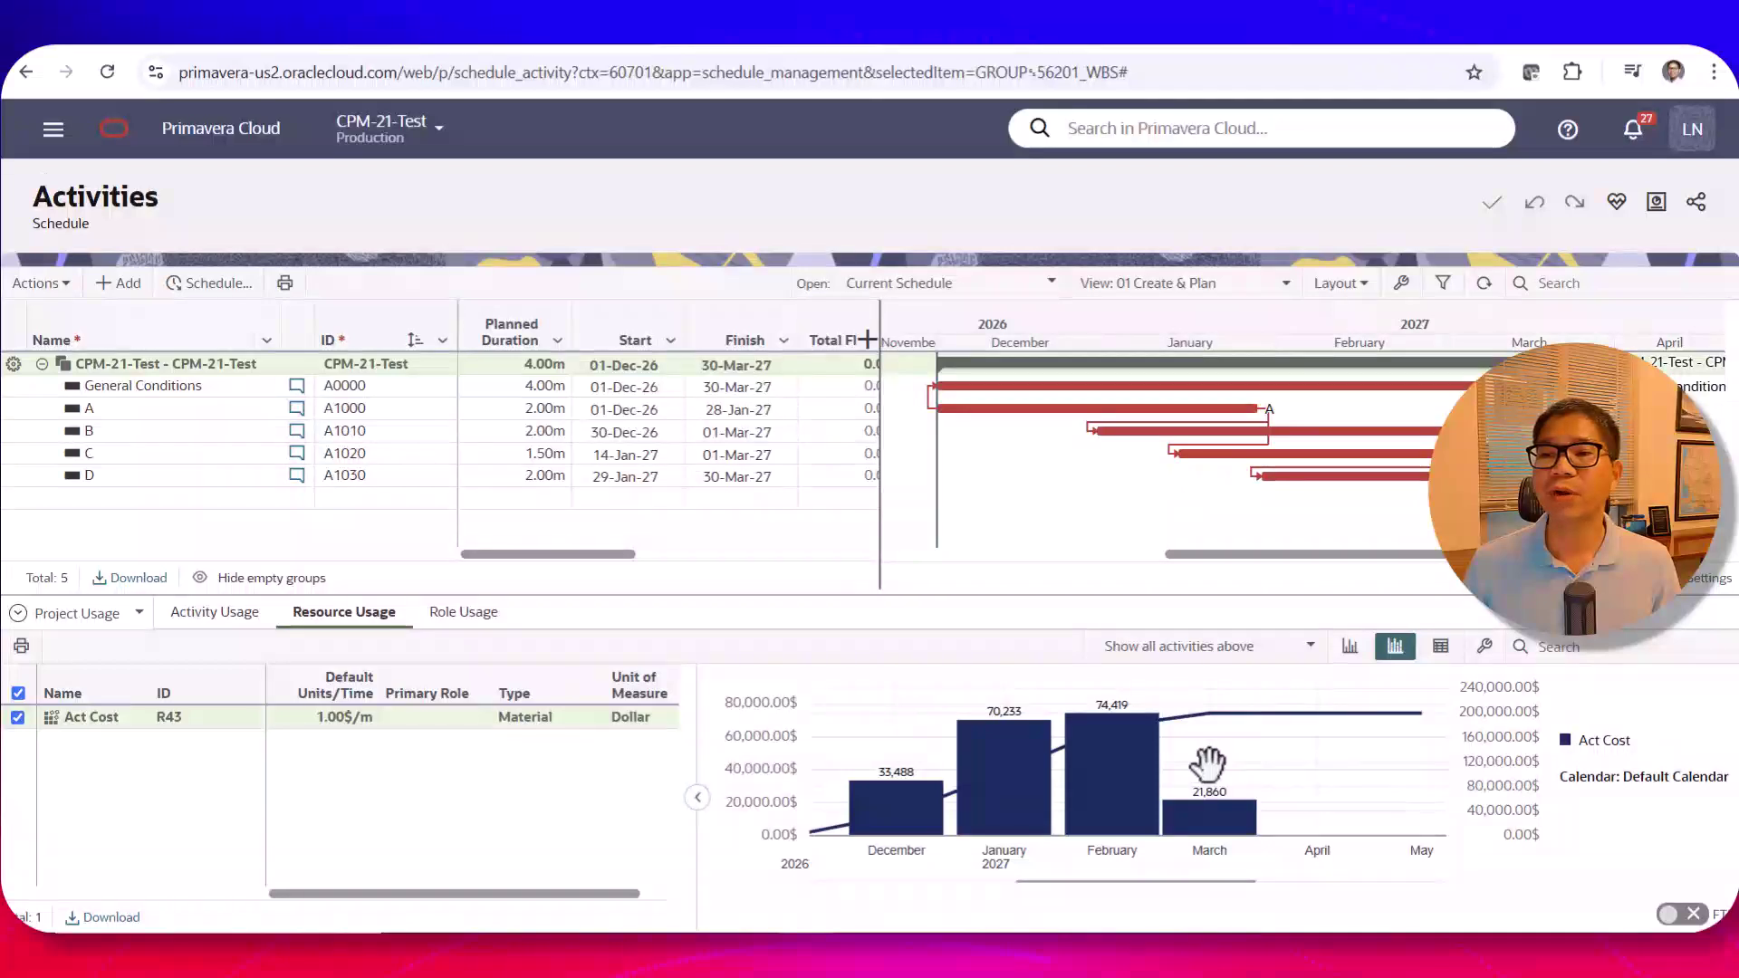
Step: Review the resource usage settings for code columns, grouping and sorting
click(1486, 648)
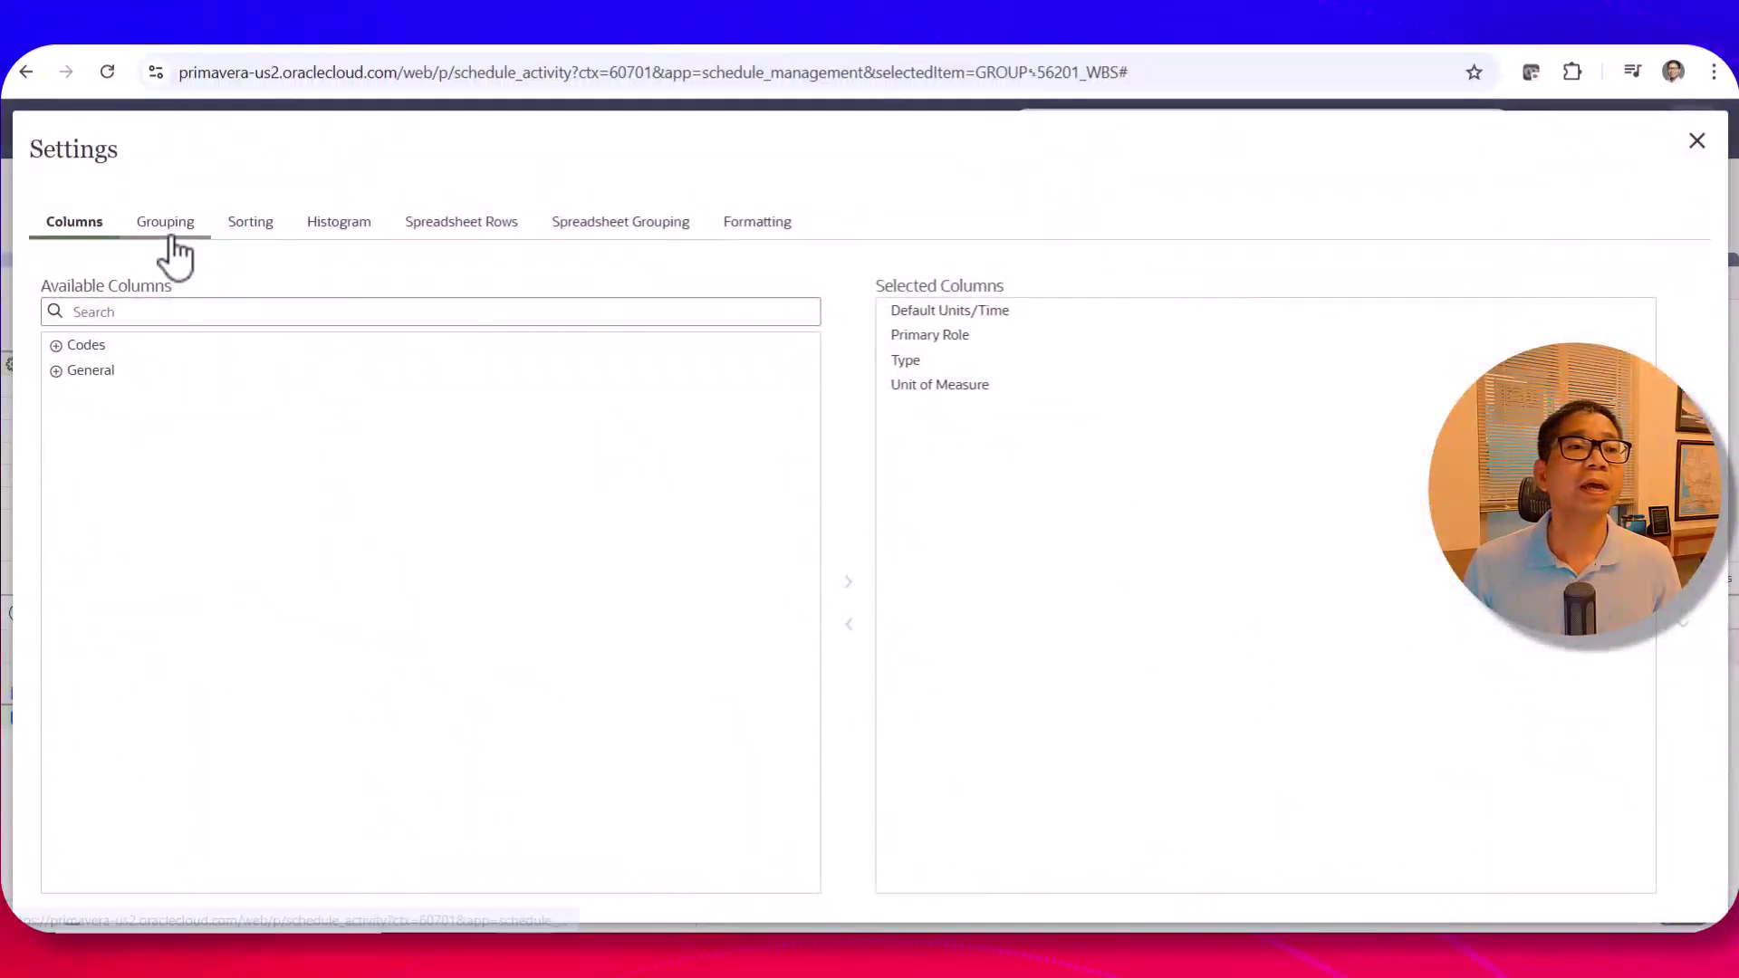
click(56, 345)
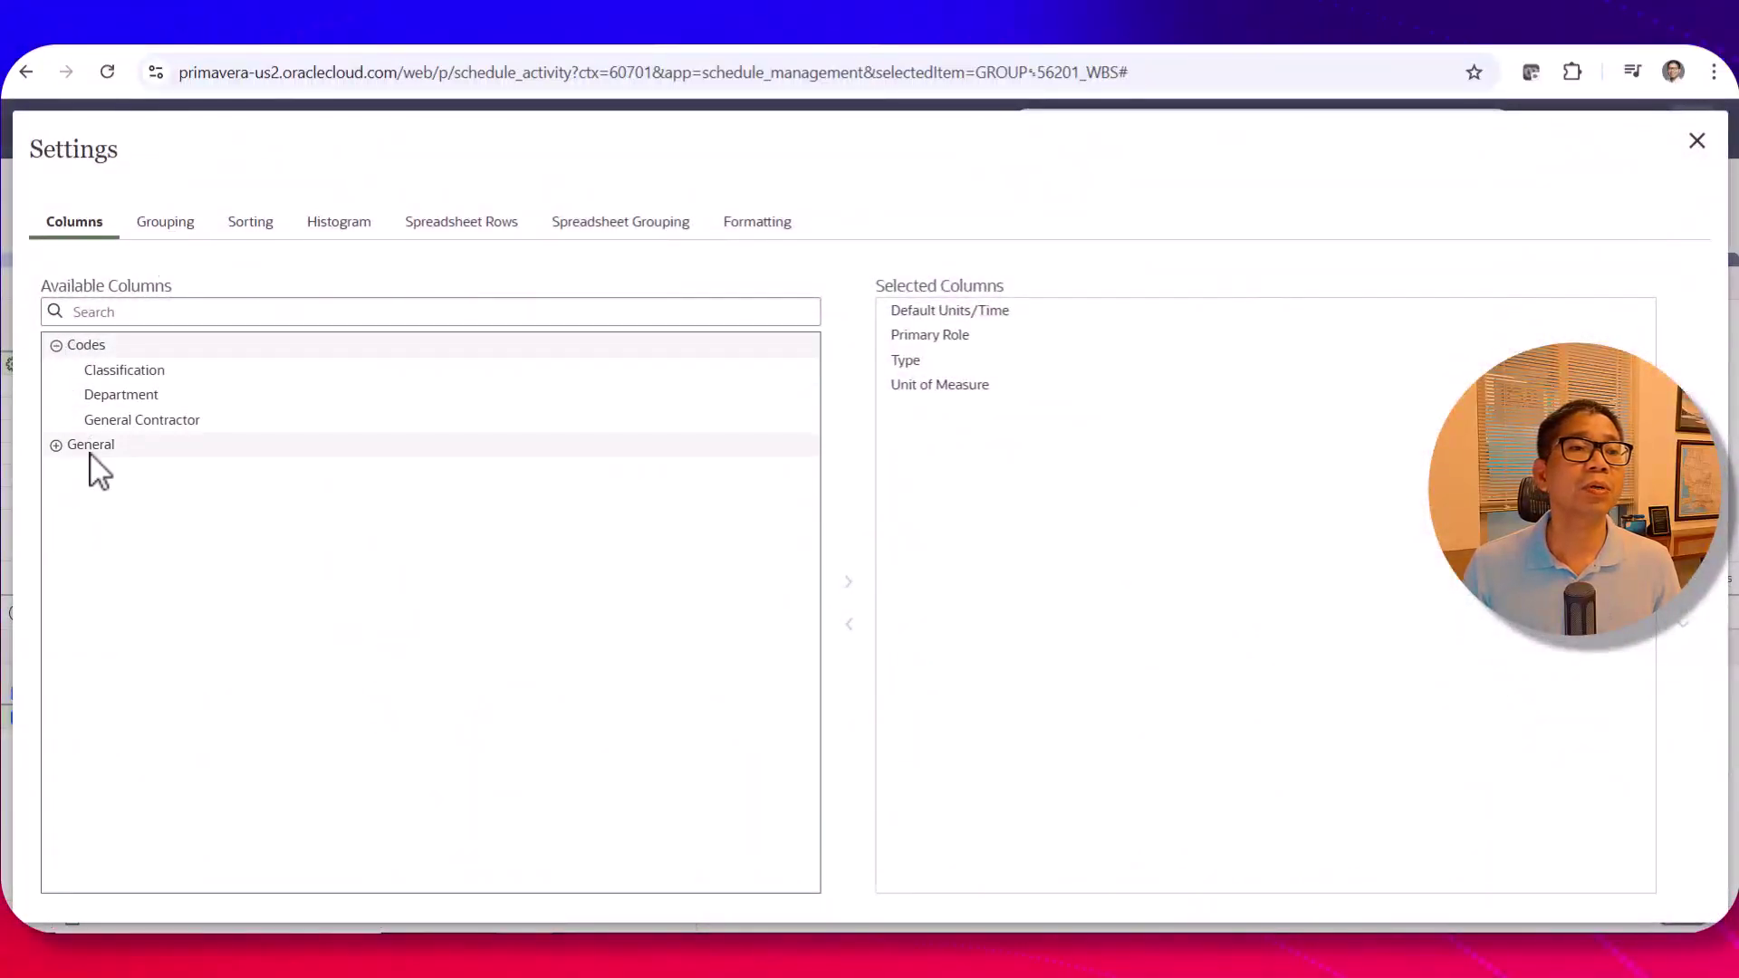
click(173, 226)
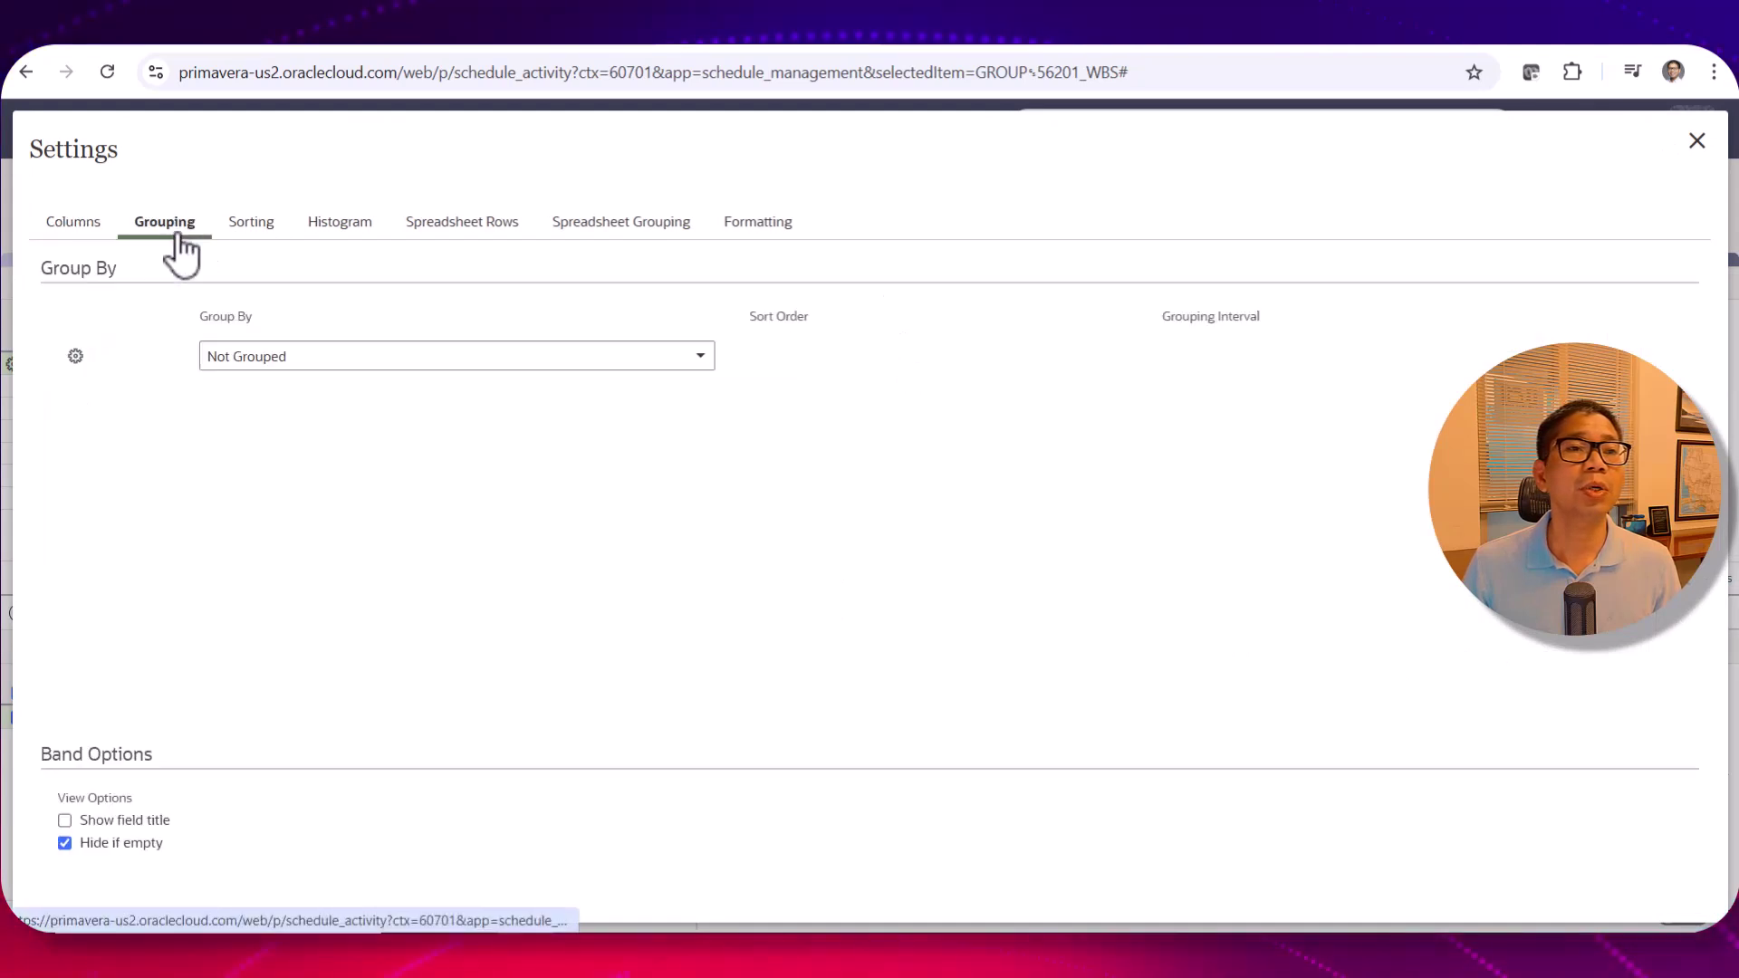
click(262, 240)
Step: Set the not-stacked histogram to show costs, add curves for Planned and Actual, and apply the settings
click(341, 237)
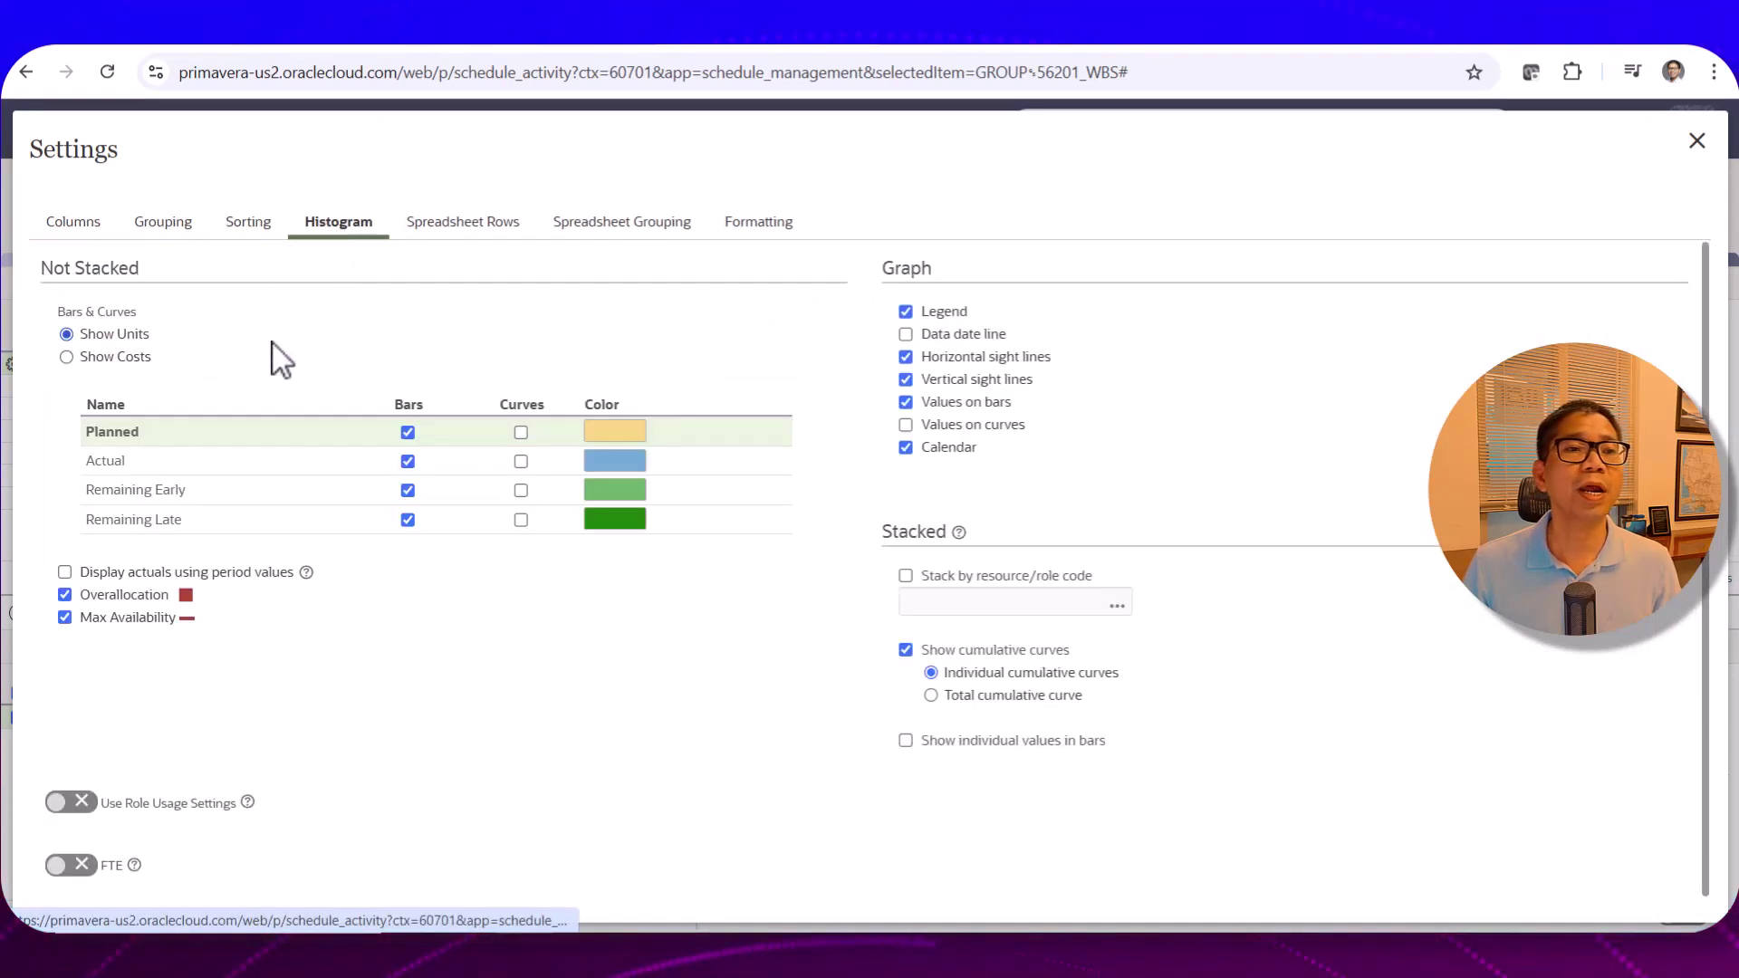
click(66, 357)
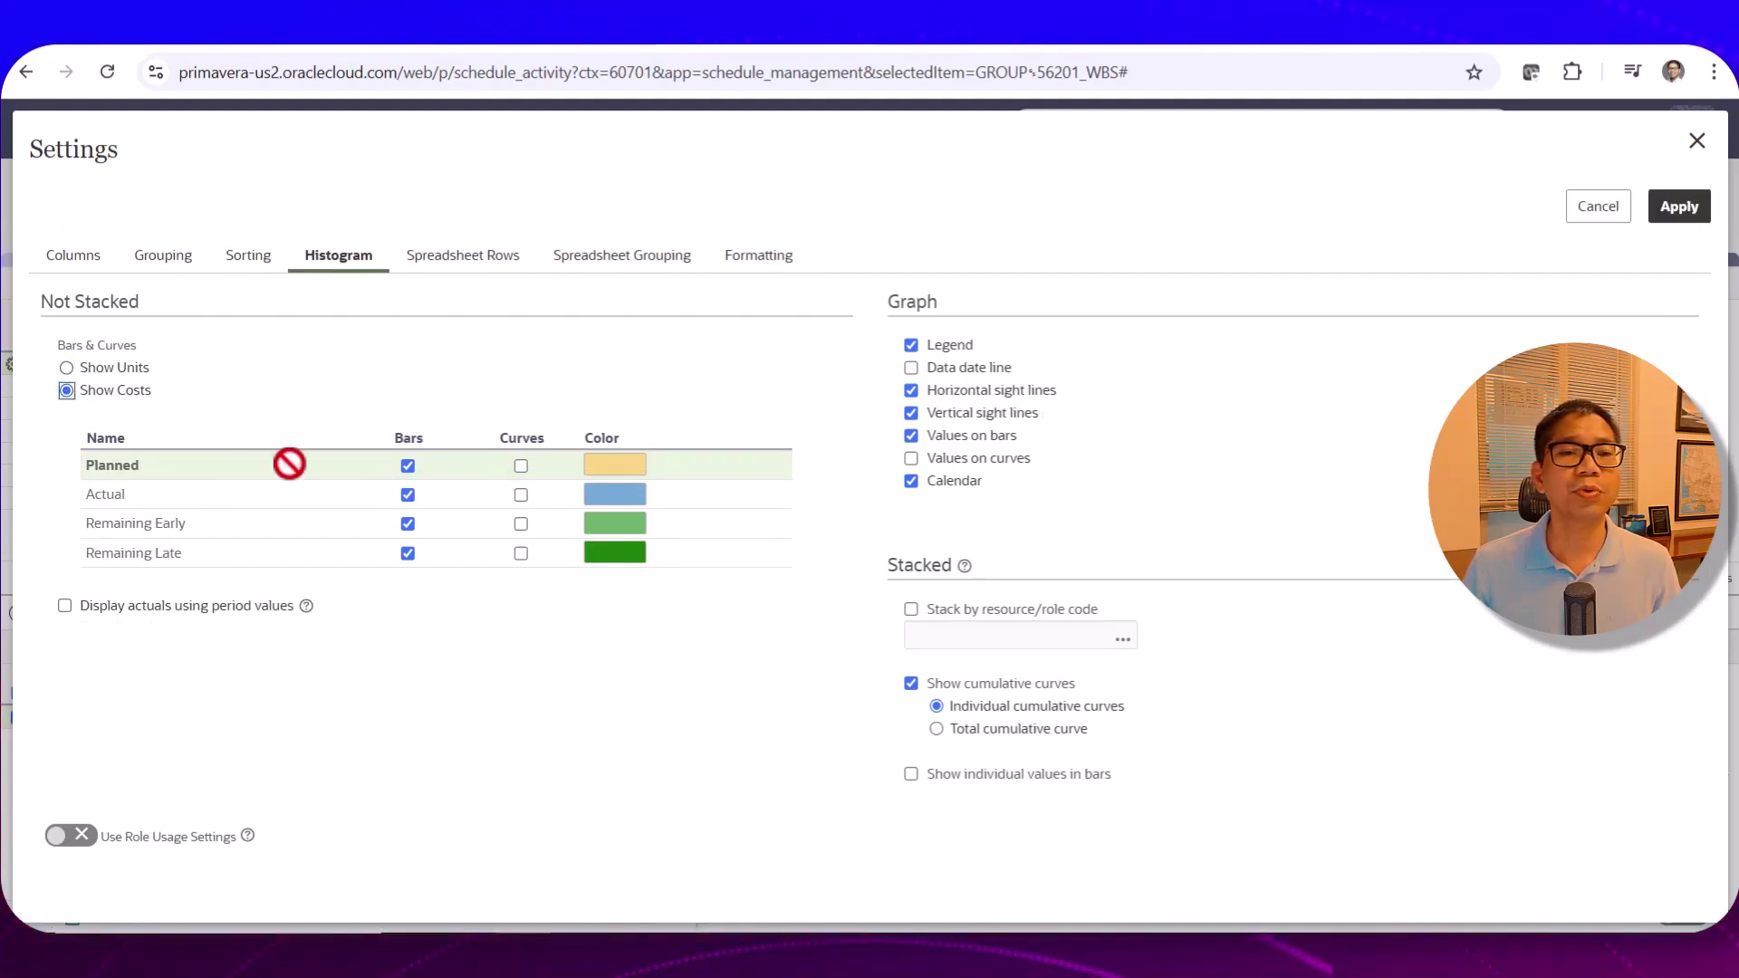
click(520, 494)
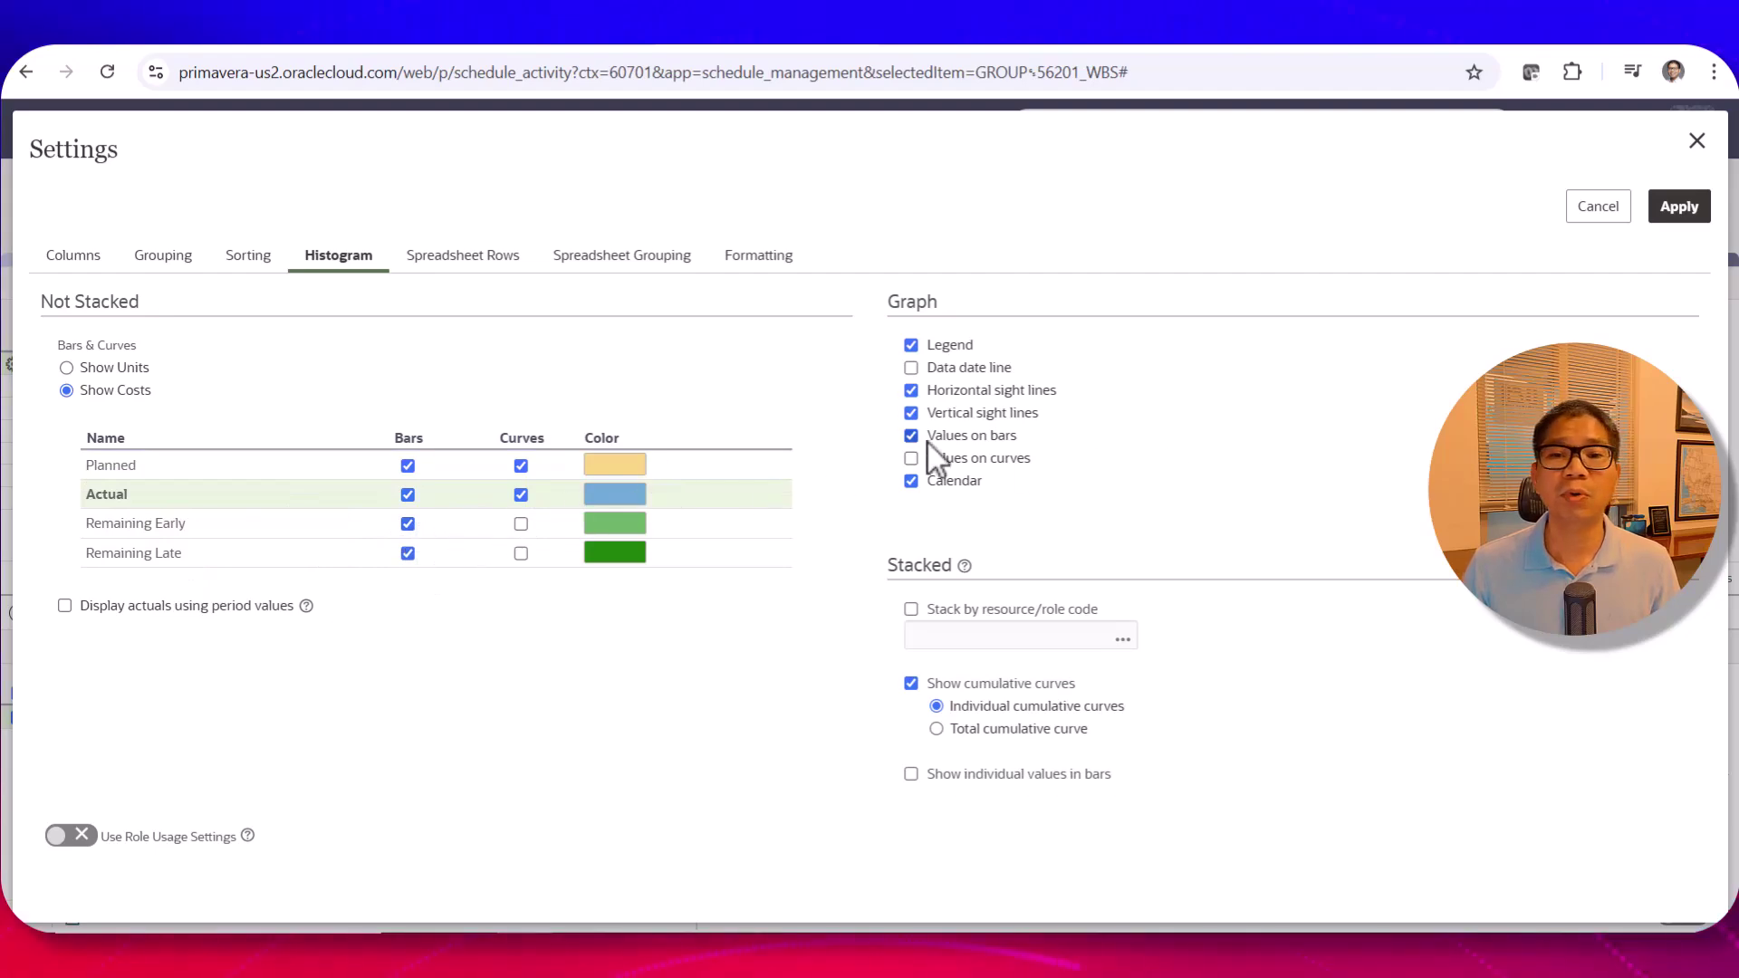
click(1682, 219)
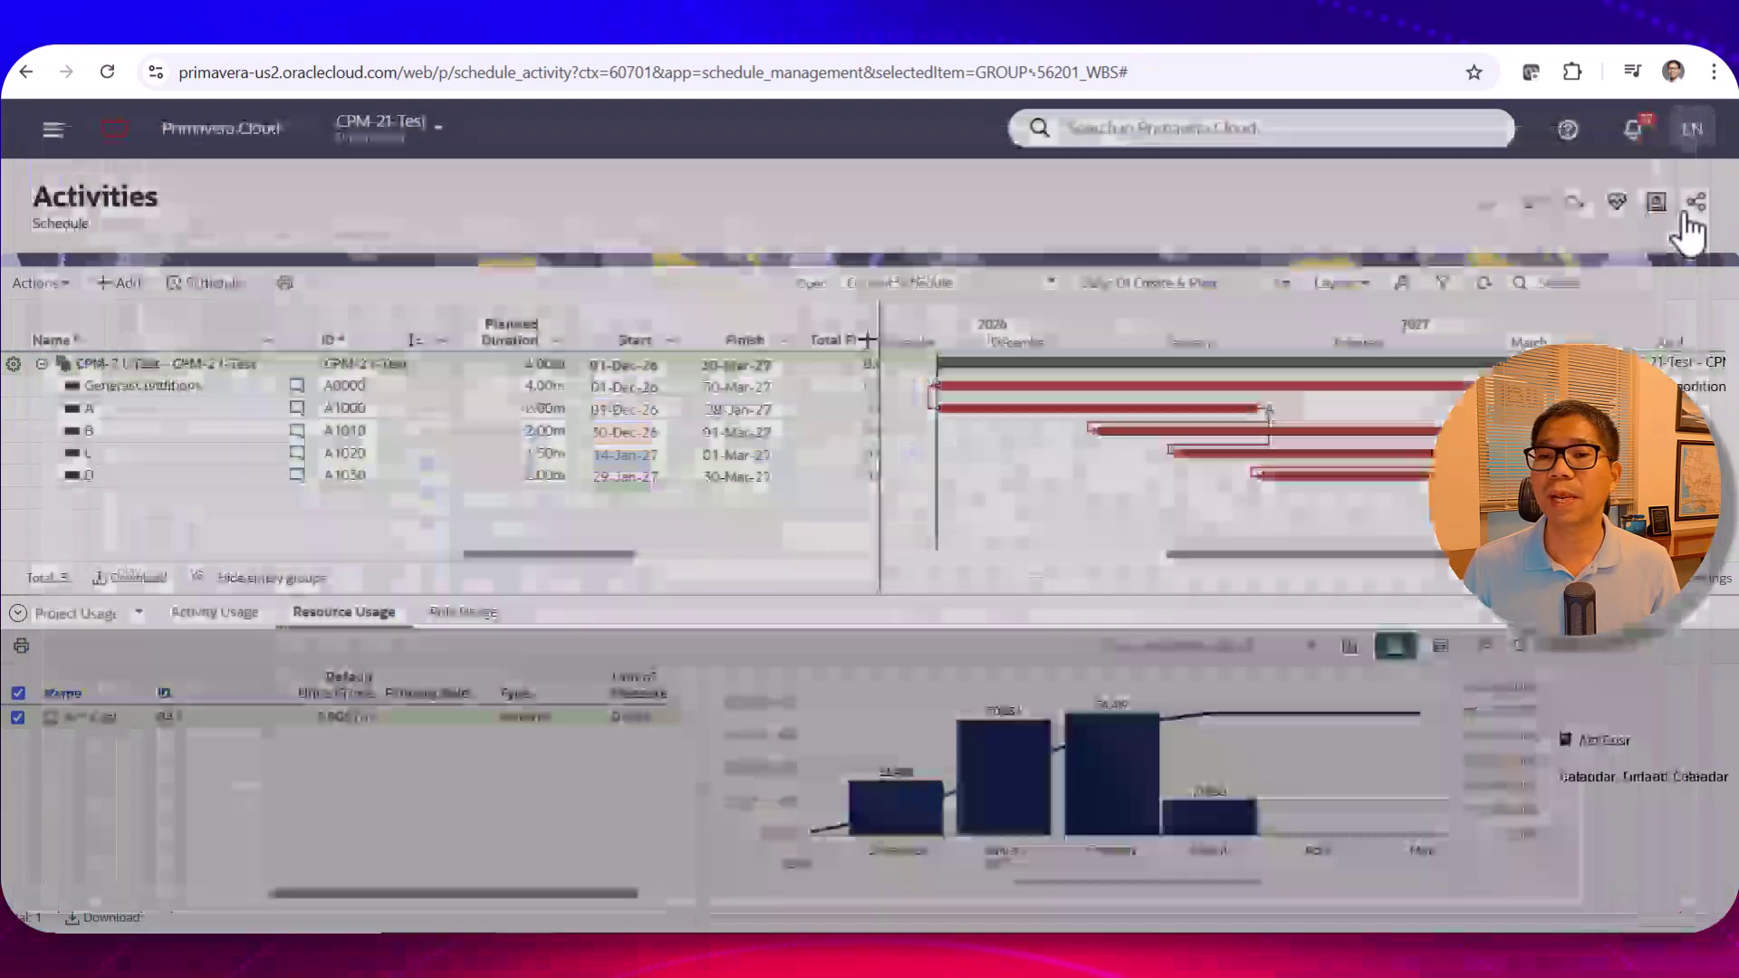
Step: Check the cumulative Act Cost at the end of the curve against the cumulative owner payment in Worksheet_21-22_prob1&2_soln.pdf
mouse_move(1509, 720)
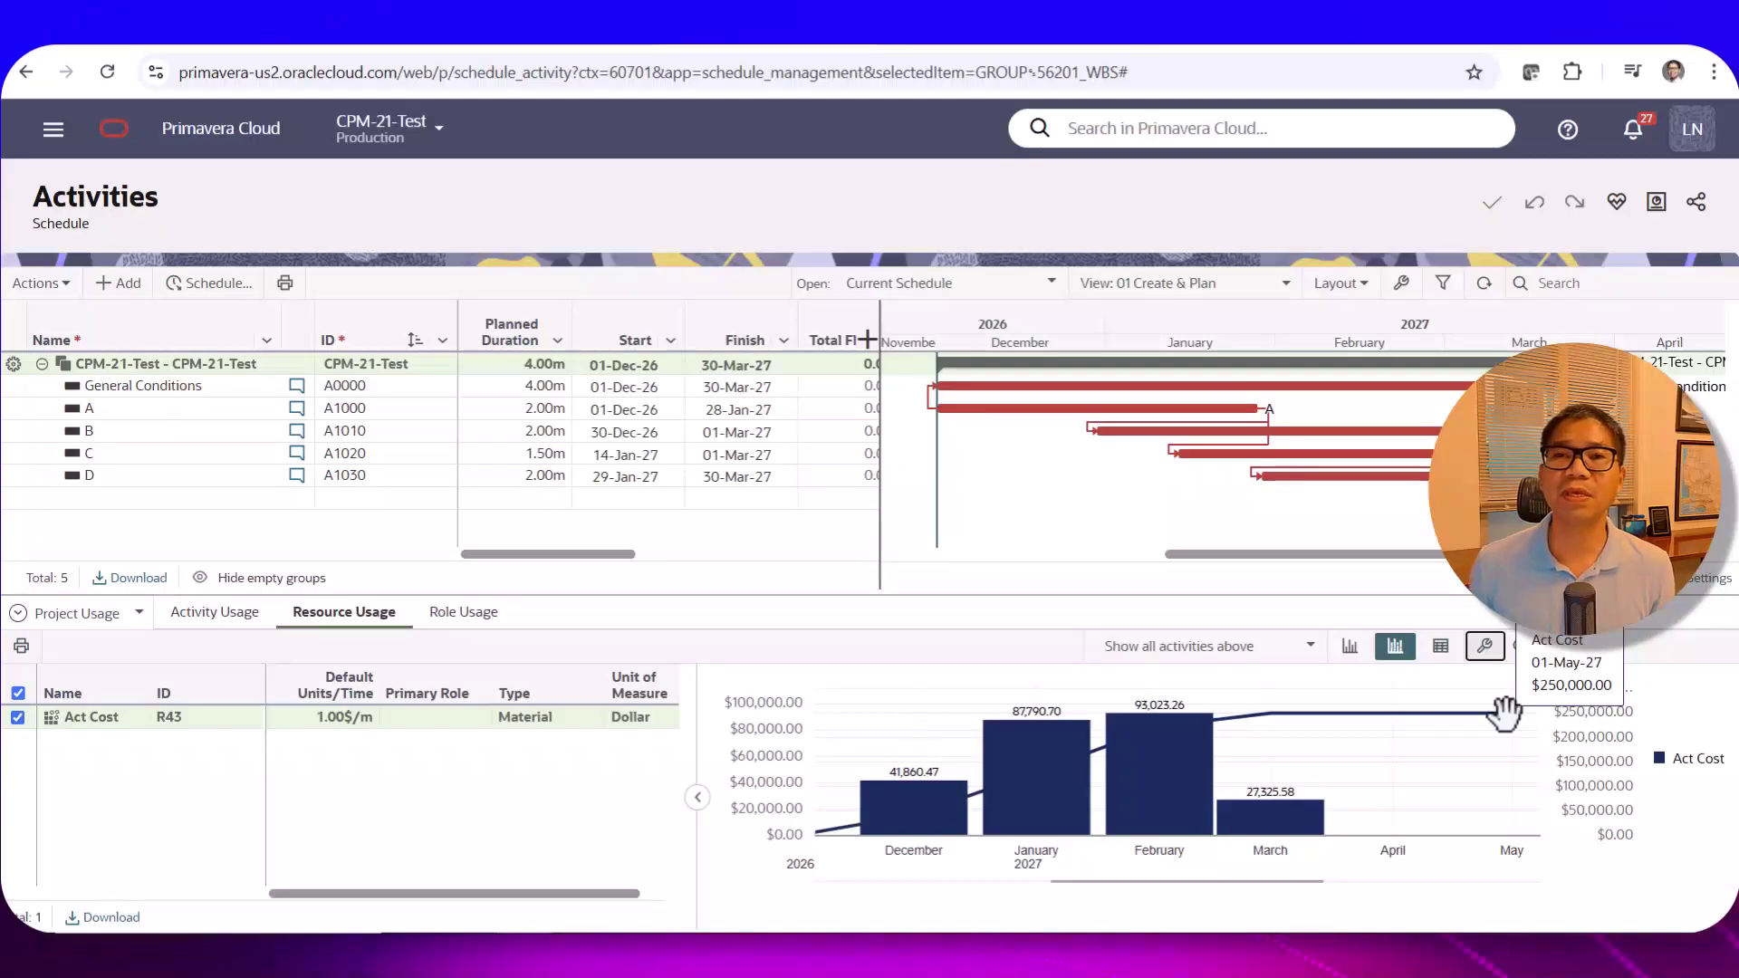
click(1188, 40)
scroll(1097, 601, up, 4)
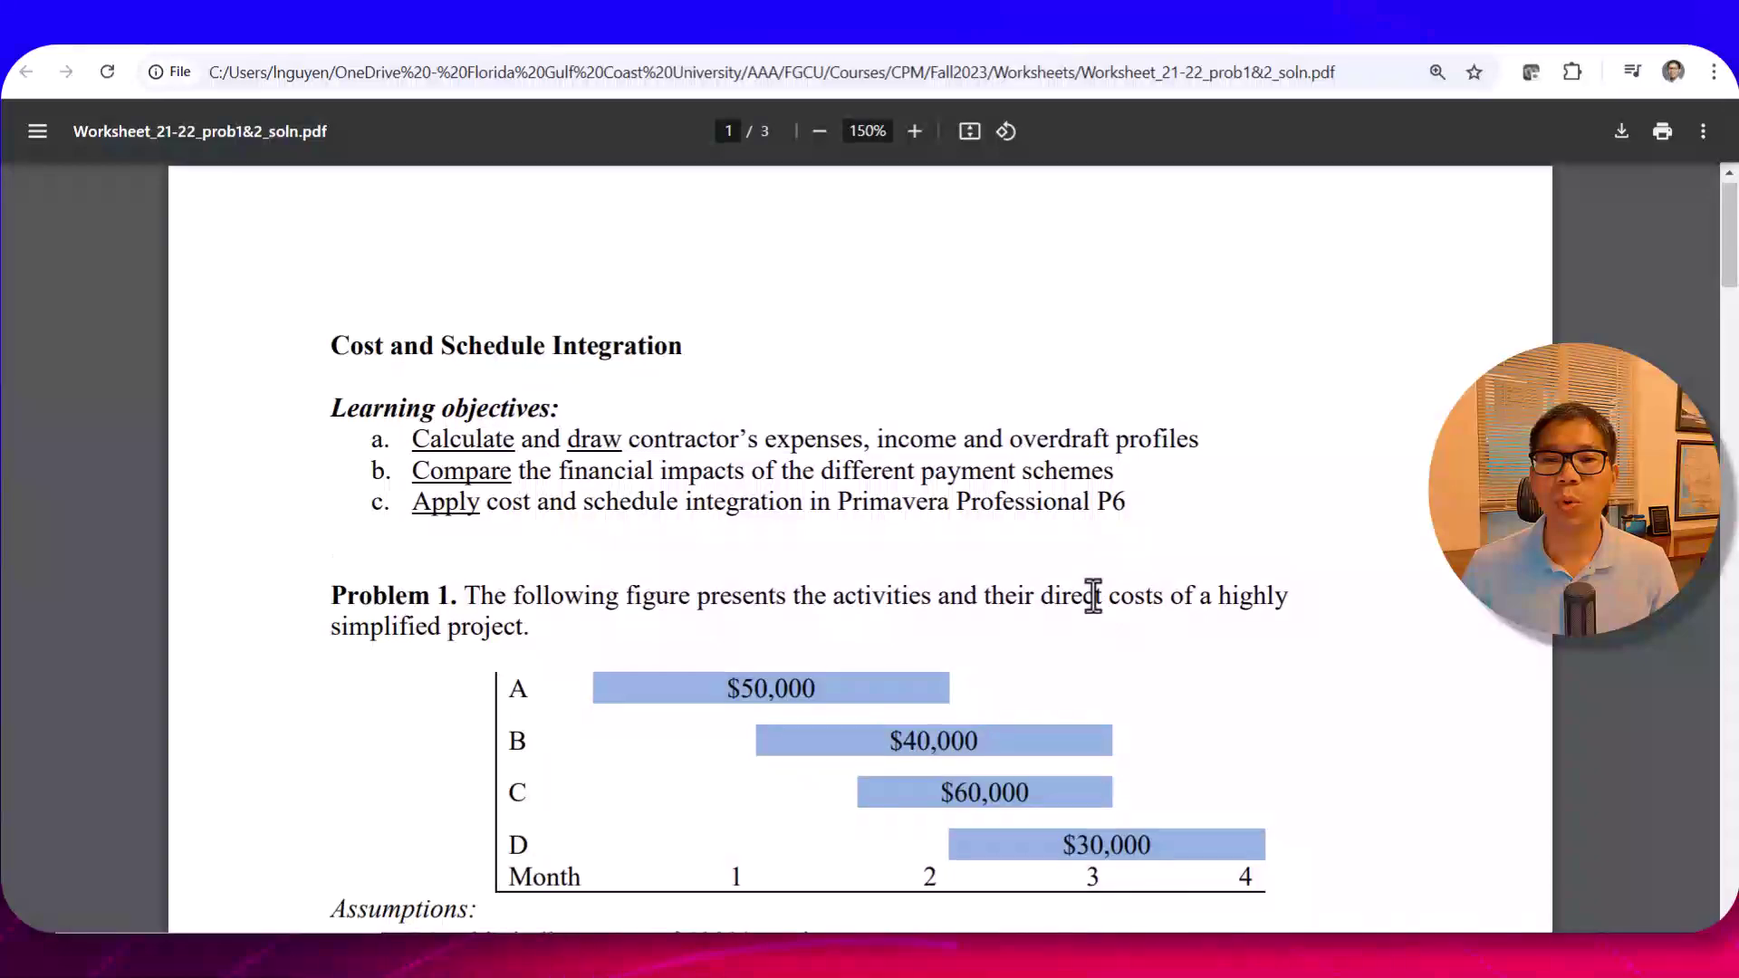
scroll(1096, 598, down, 15)
scroll(1096, 596, down, 12)
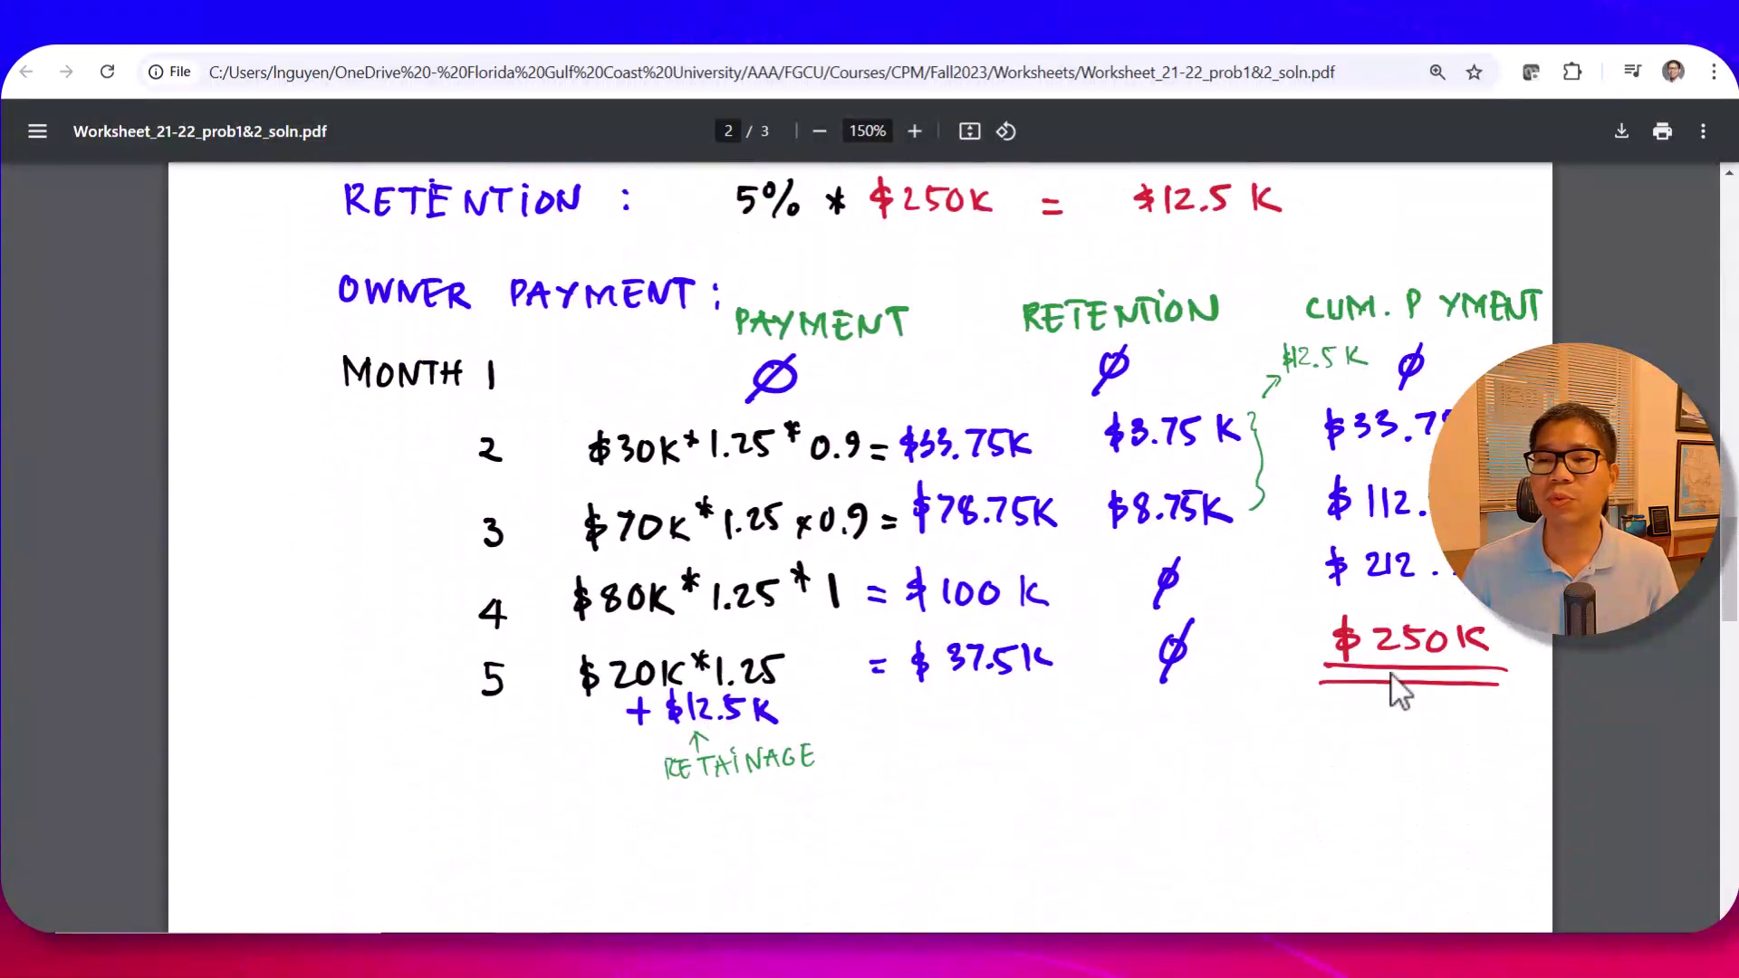
scroll(1413, 689, down, 3)
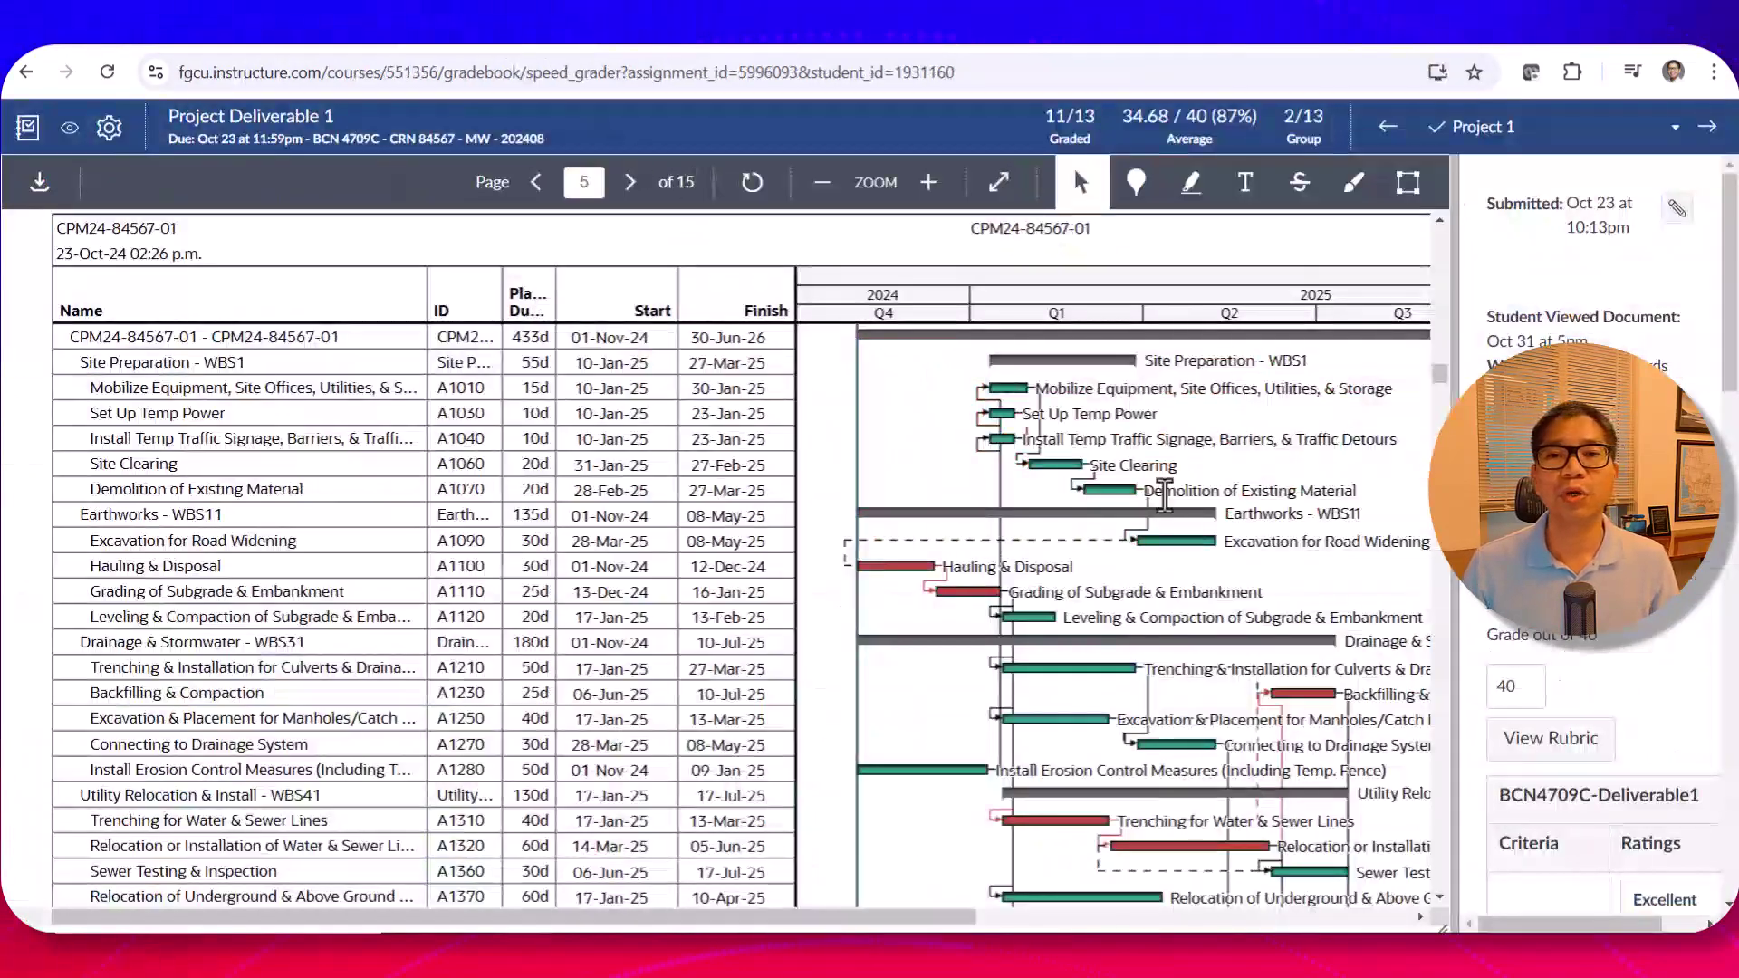
Step: In the Project Deliverable 1 submission in SpeedGrader, examine the activities, durations and Gantt bars of the CPM24-84567-01 schedule on page 5
scroll(1178, 491, up, 2)
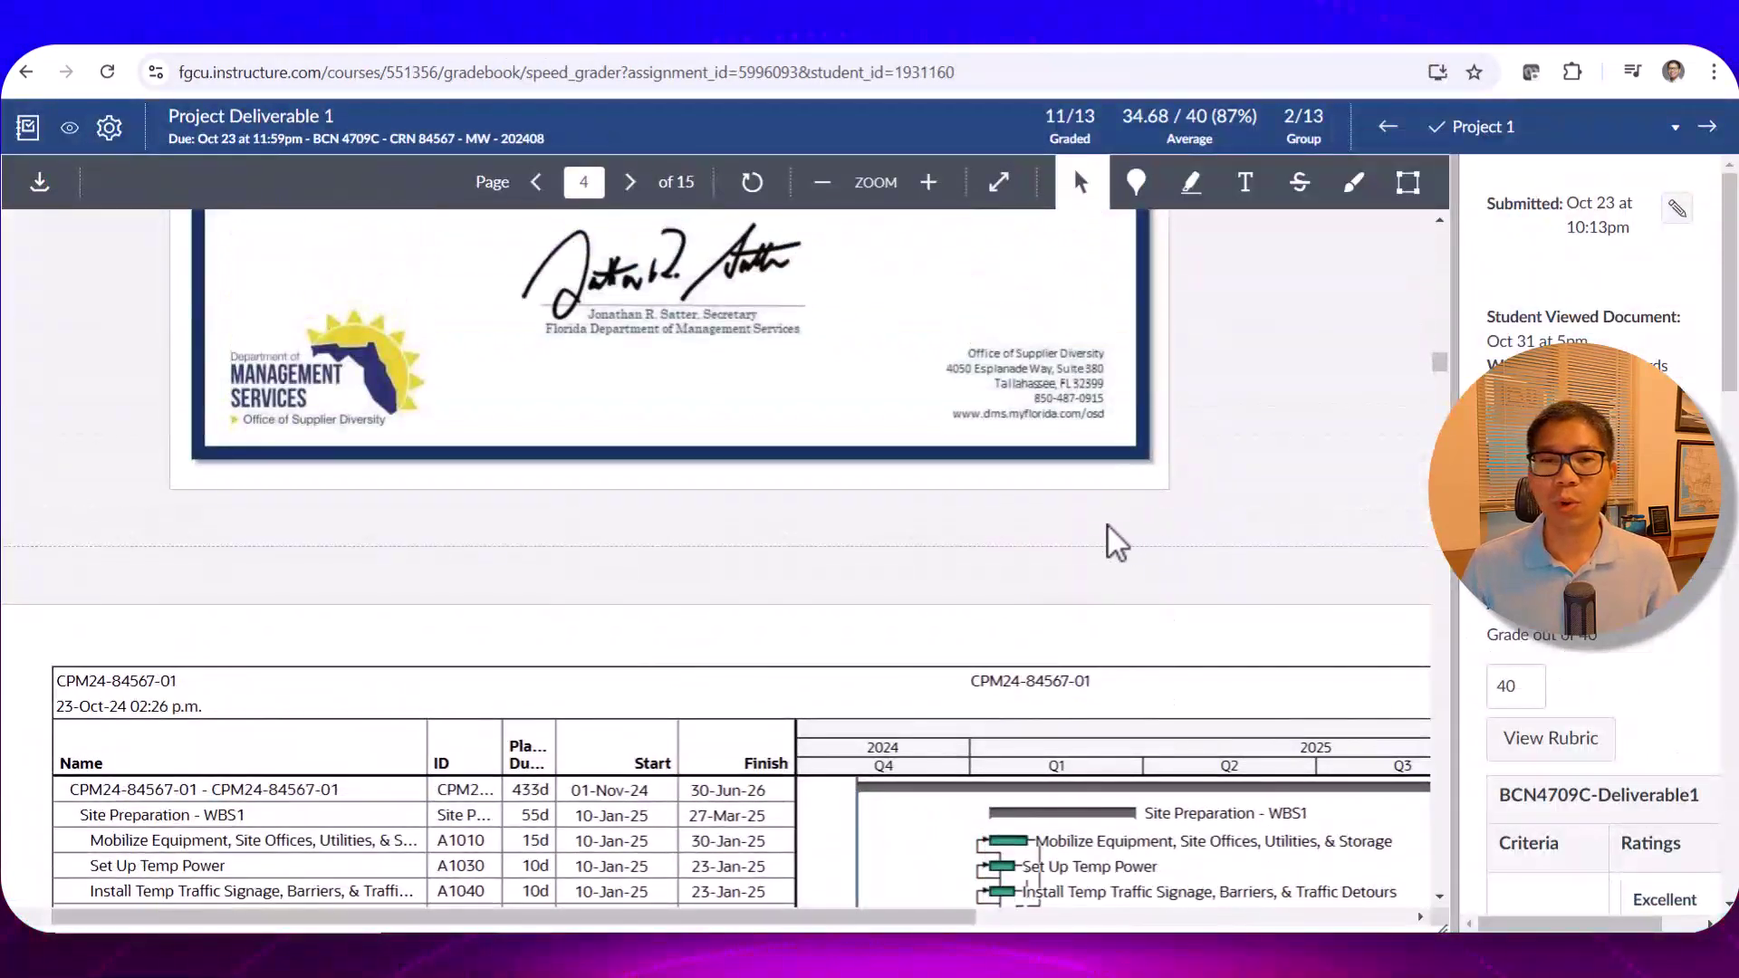
scroll(1114, 540, down, 2)
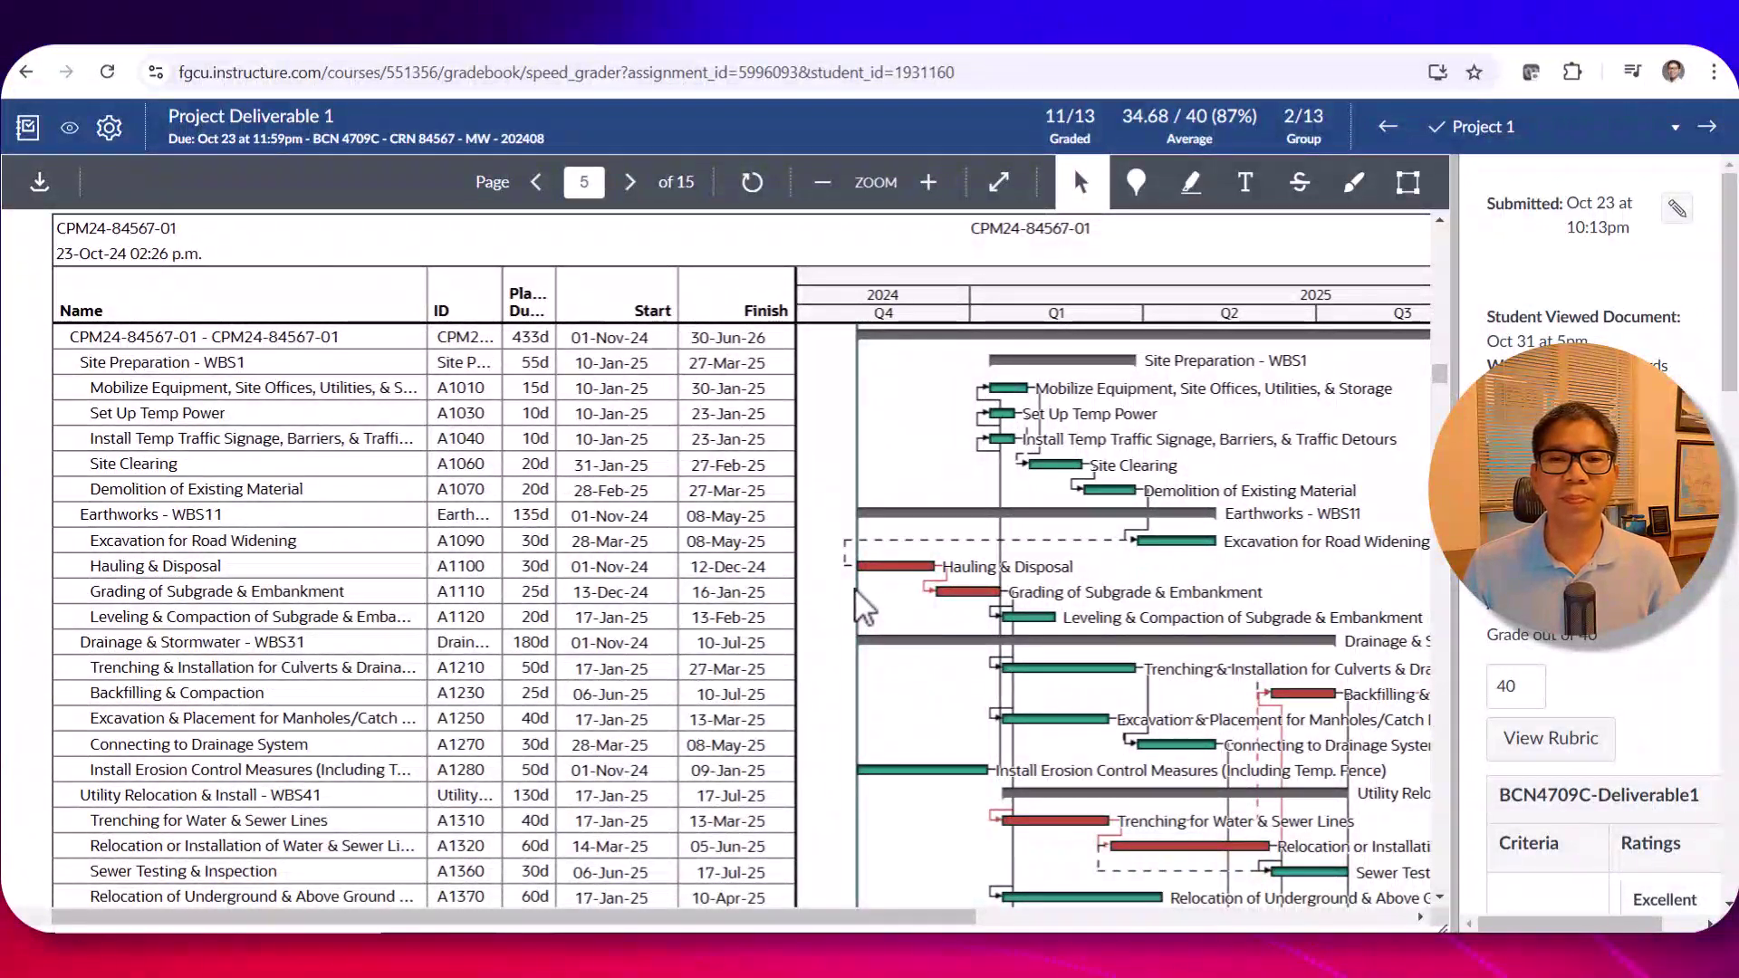
scroll(849, 791, left, 1)
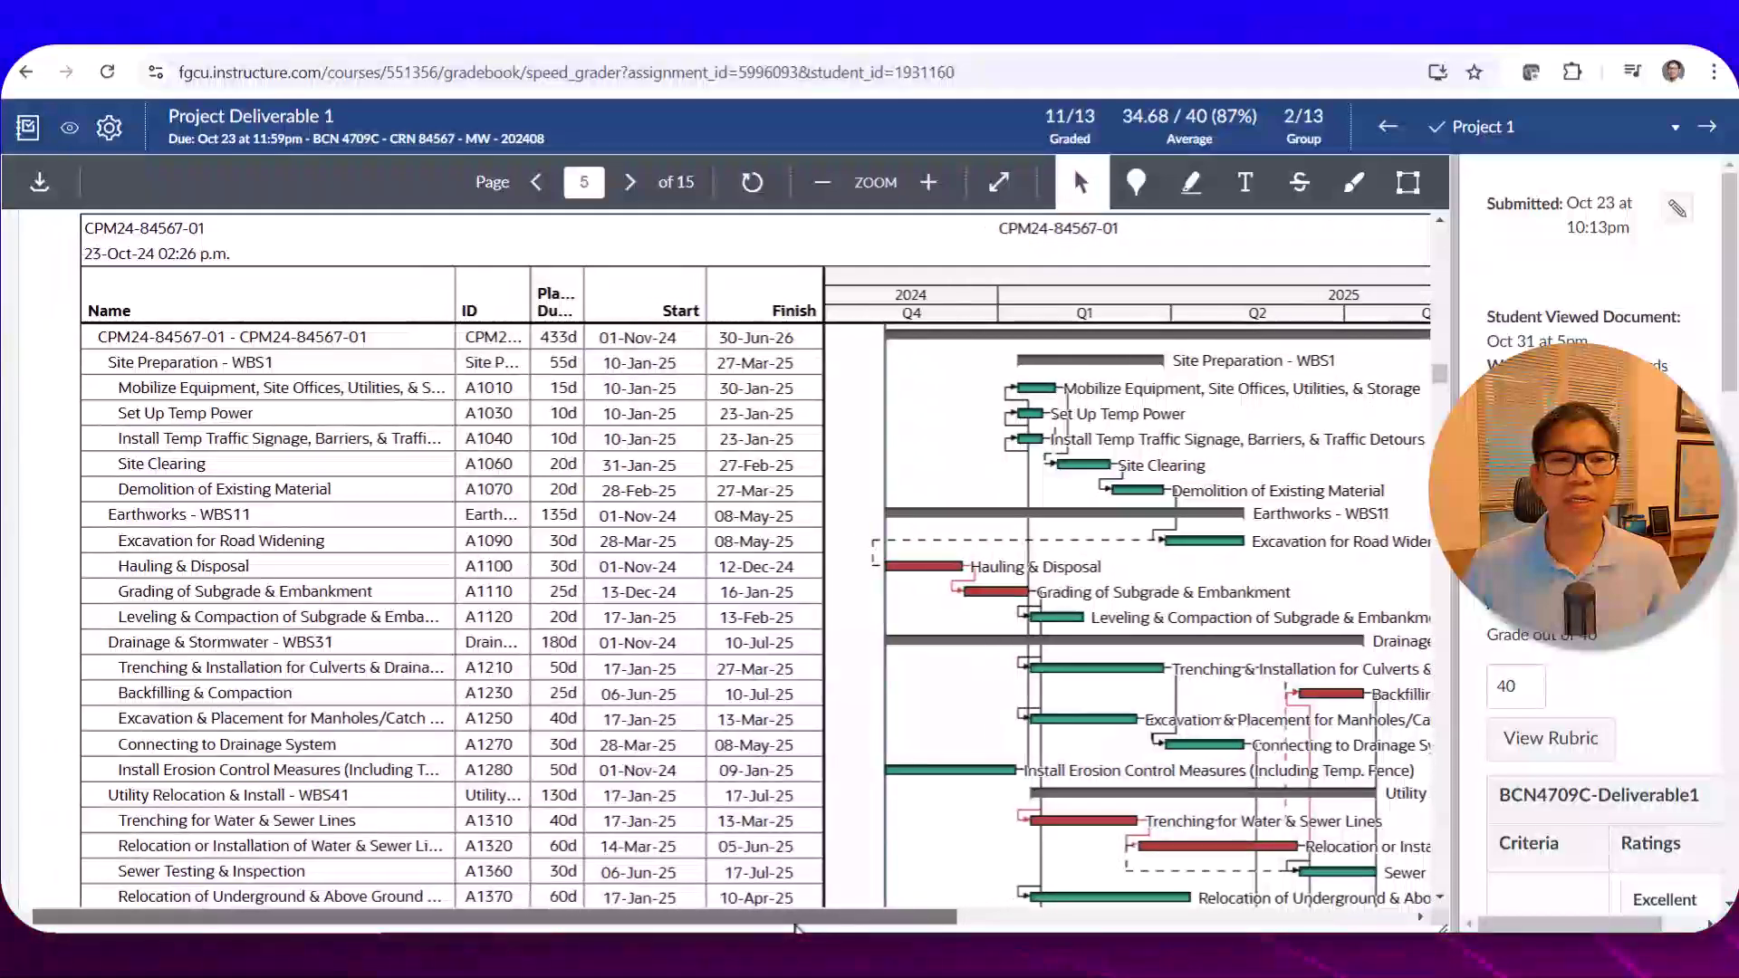
scroll(862, 822, down, 3)
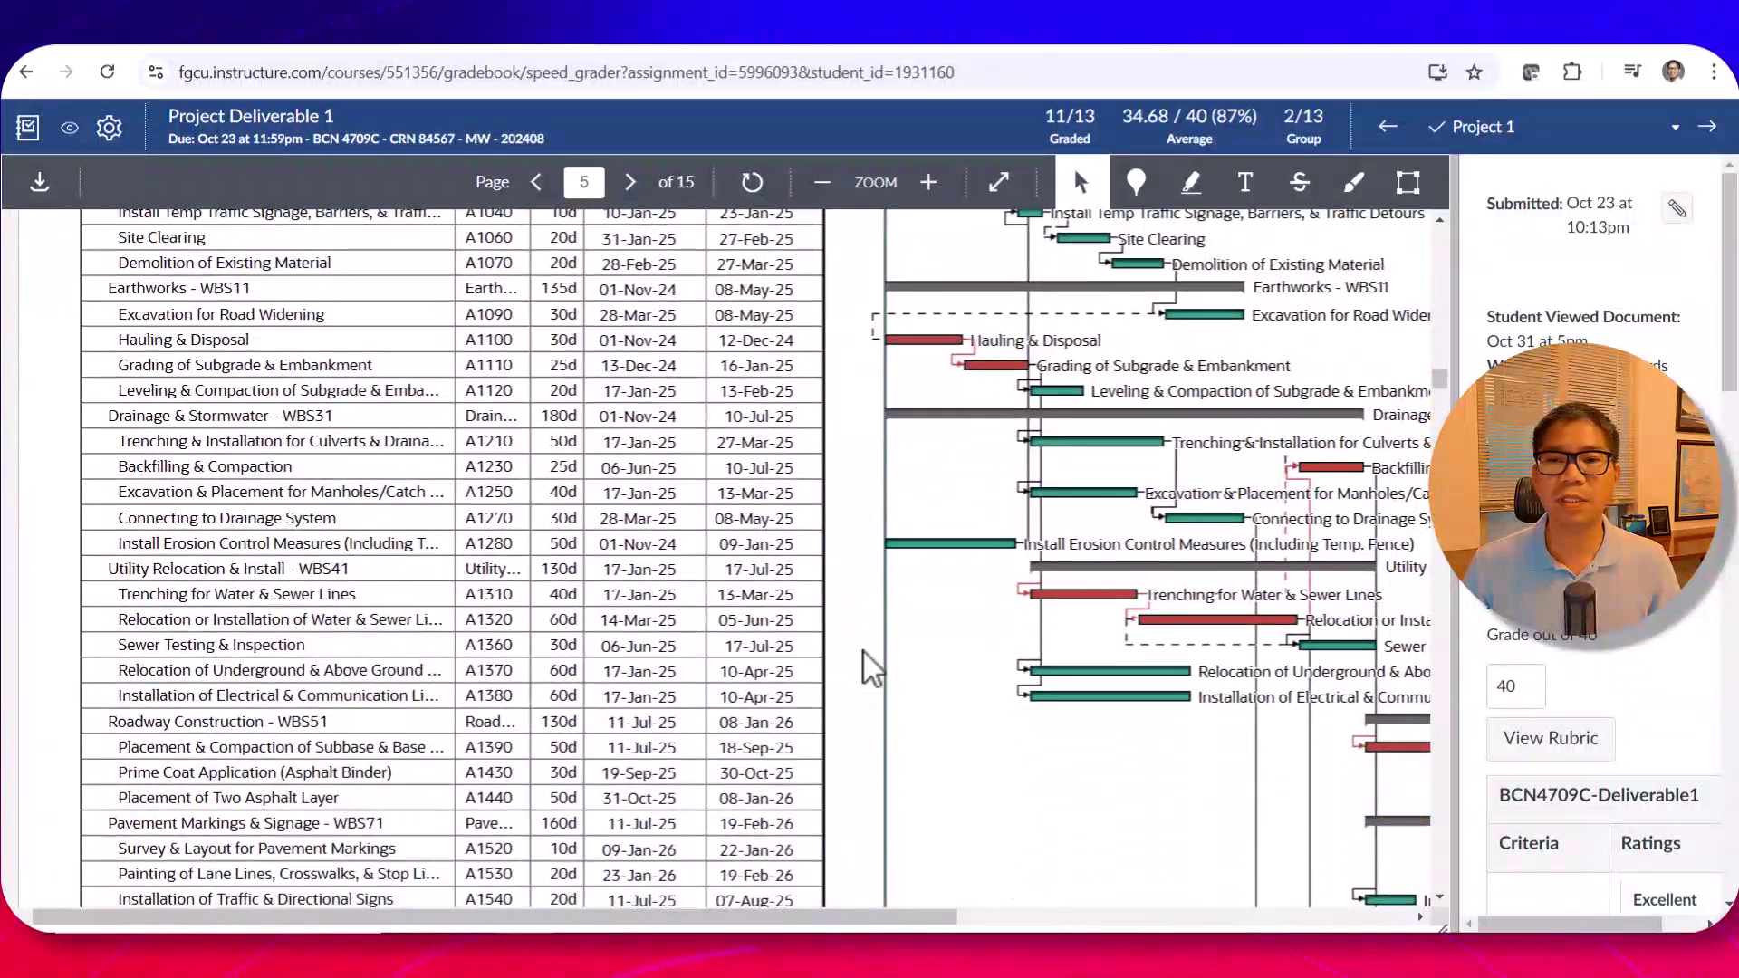
scroll(915, 678, down, 2)
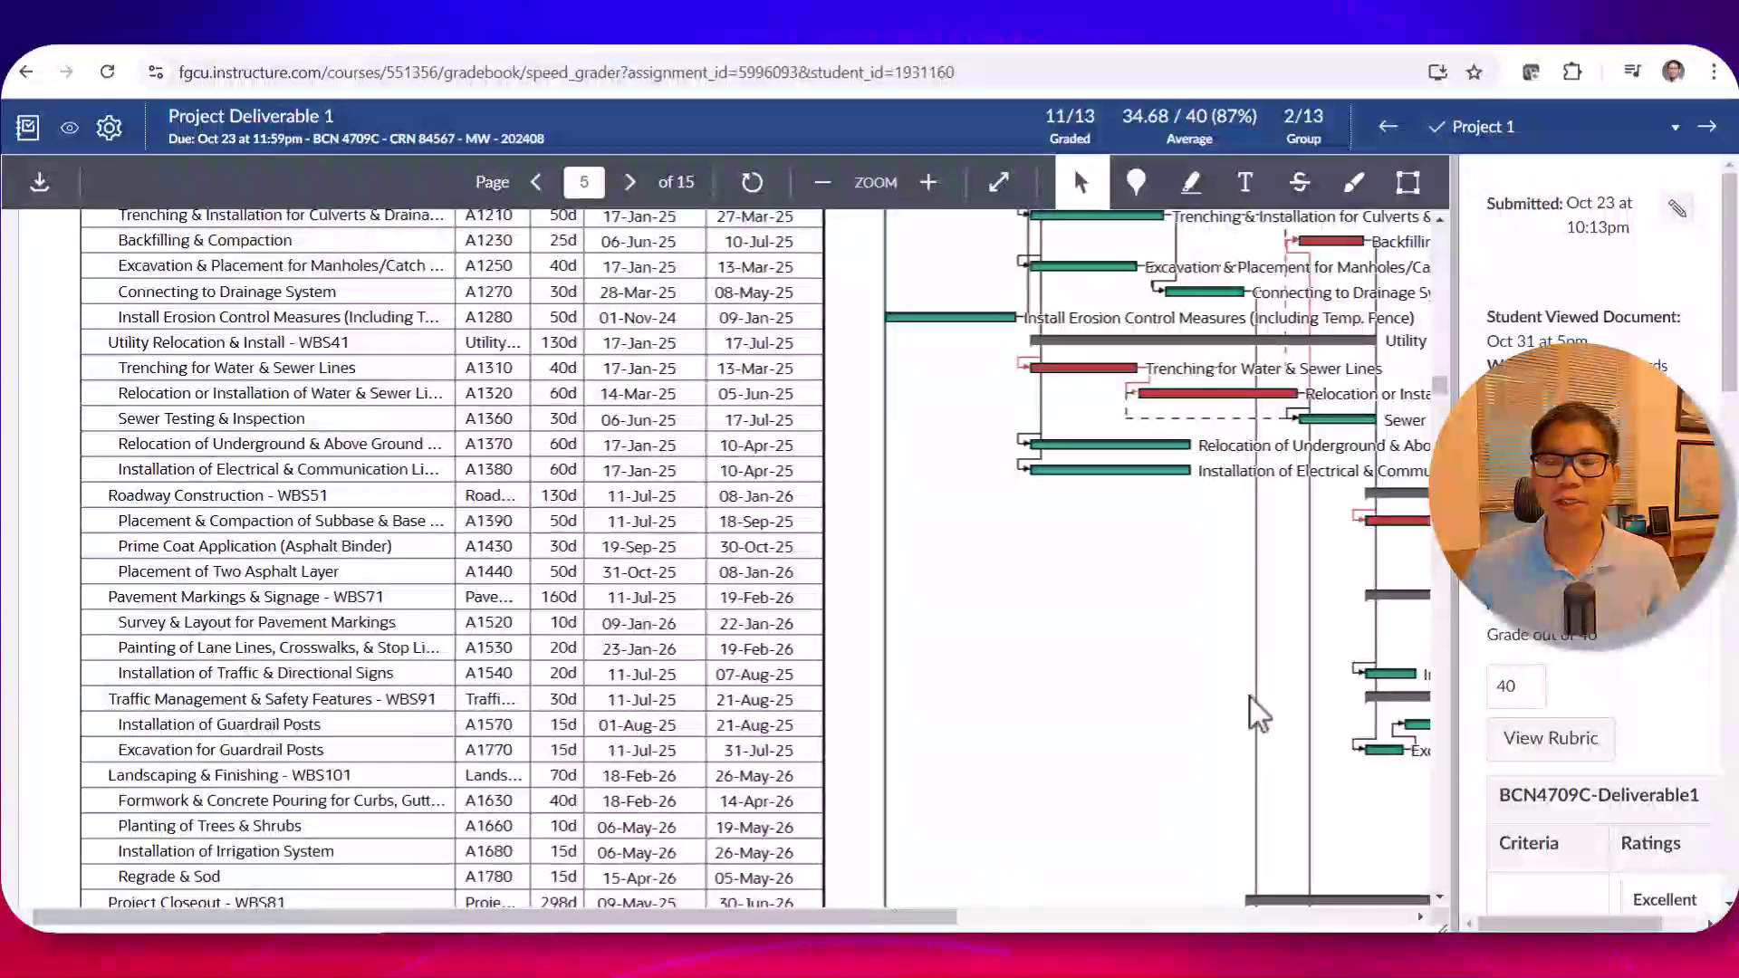
Step: Examine the roadway and drainage pay items, unit prices and total costs in the Ortiz Widening bid form on page 8
scroll(1000, 817, down, 15)
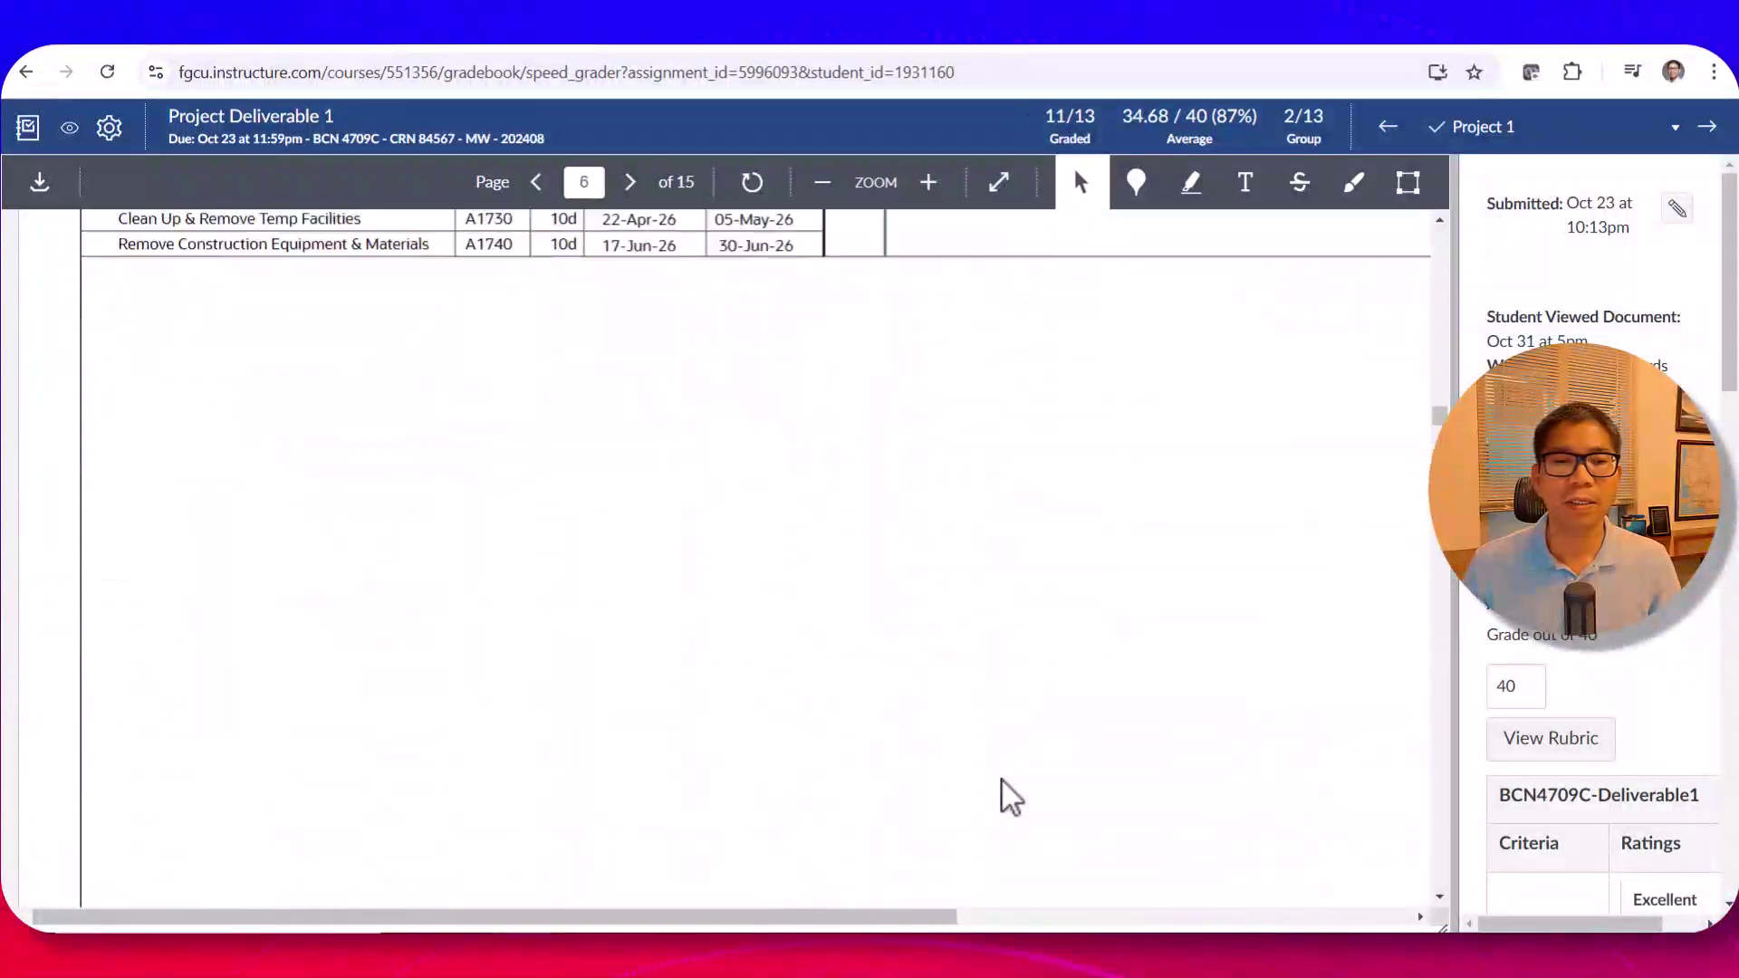
scroll(1002, 776, down, 20)
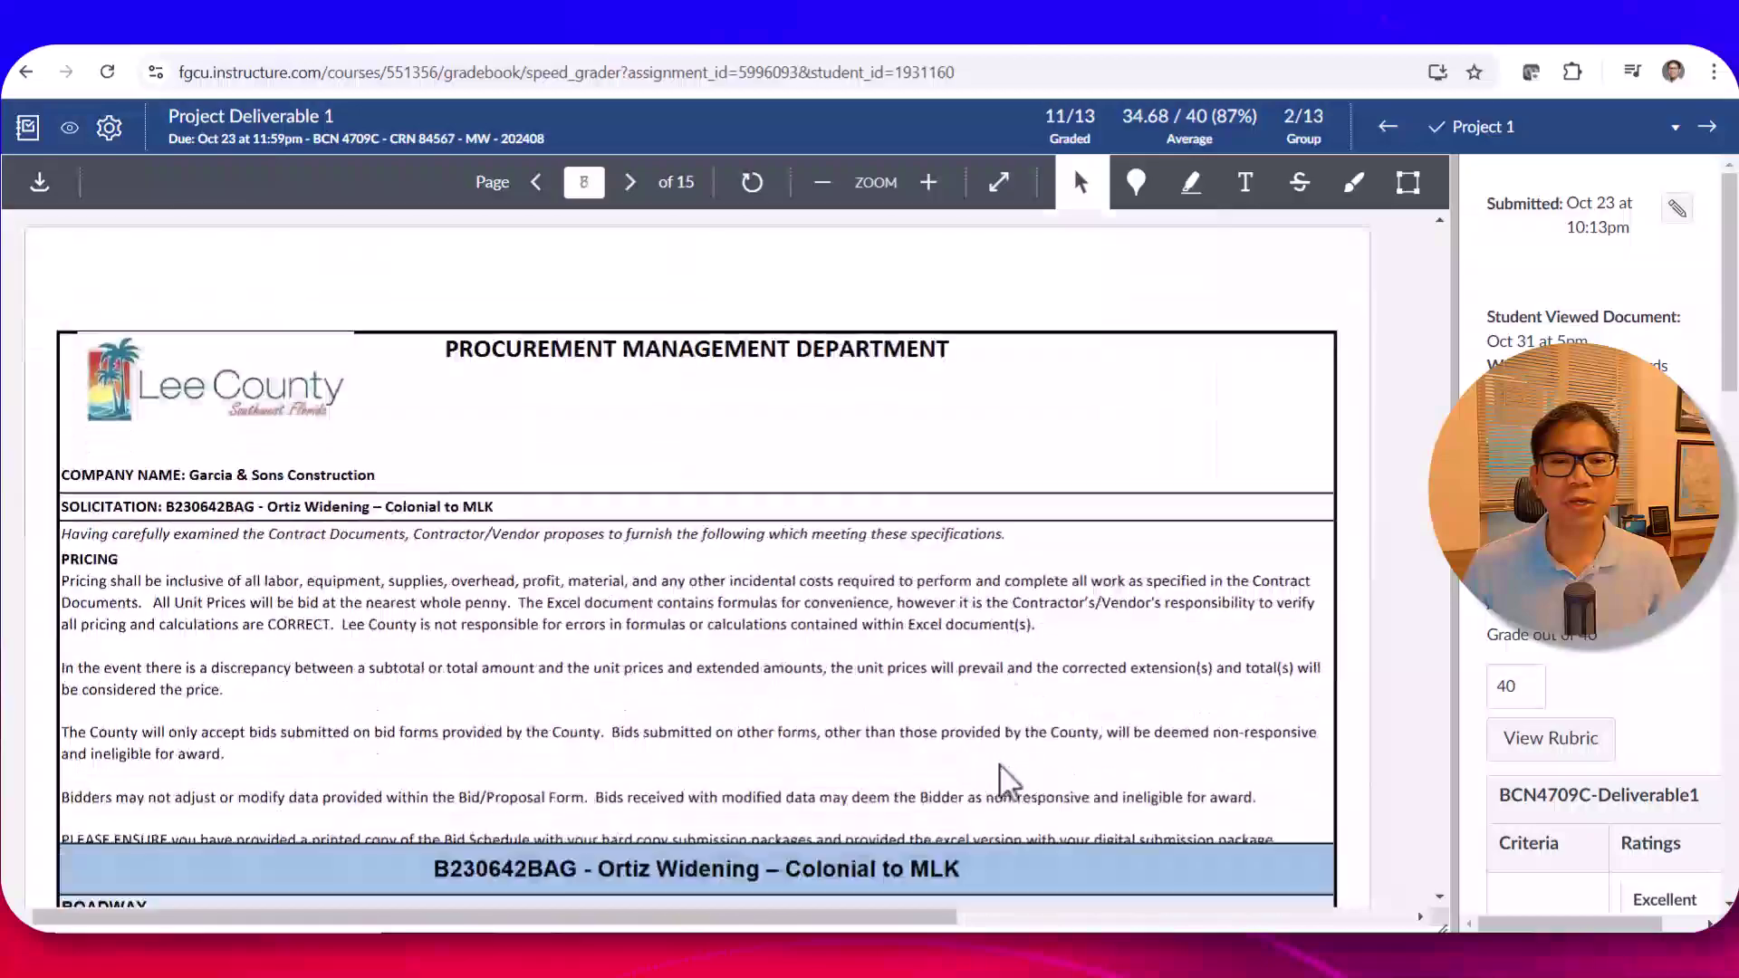
scroll(996, 756, up, 3)
scroll(942, 688, down, 8)
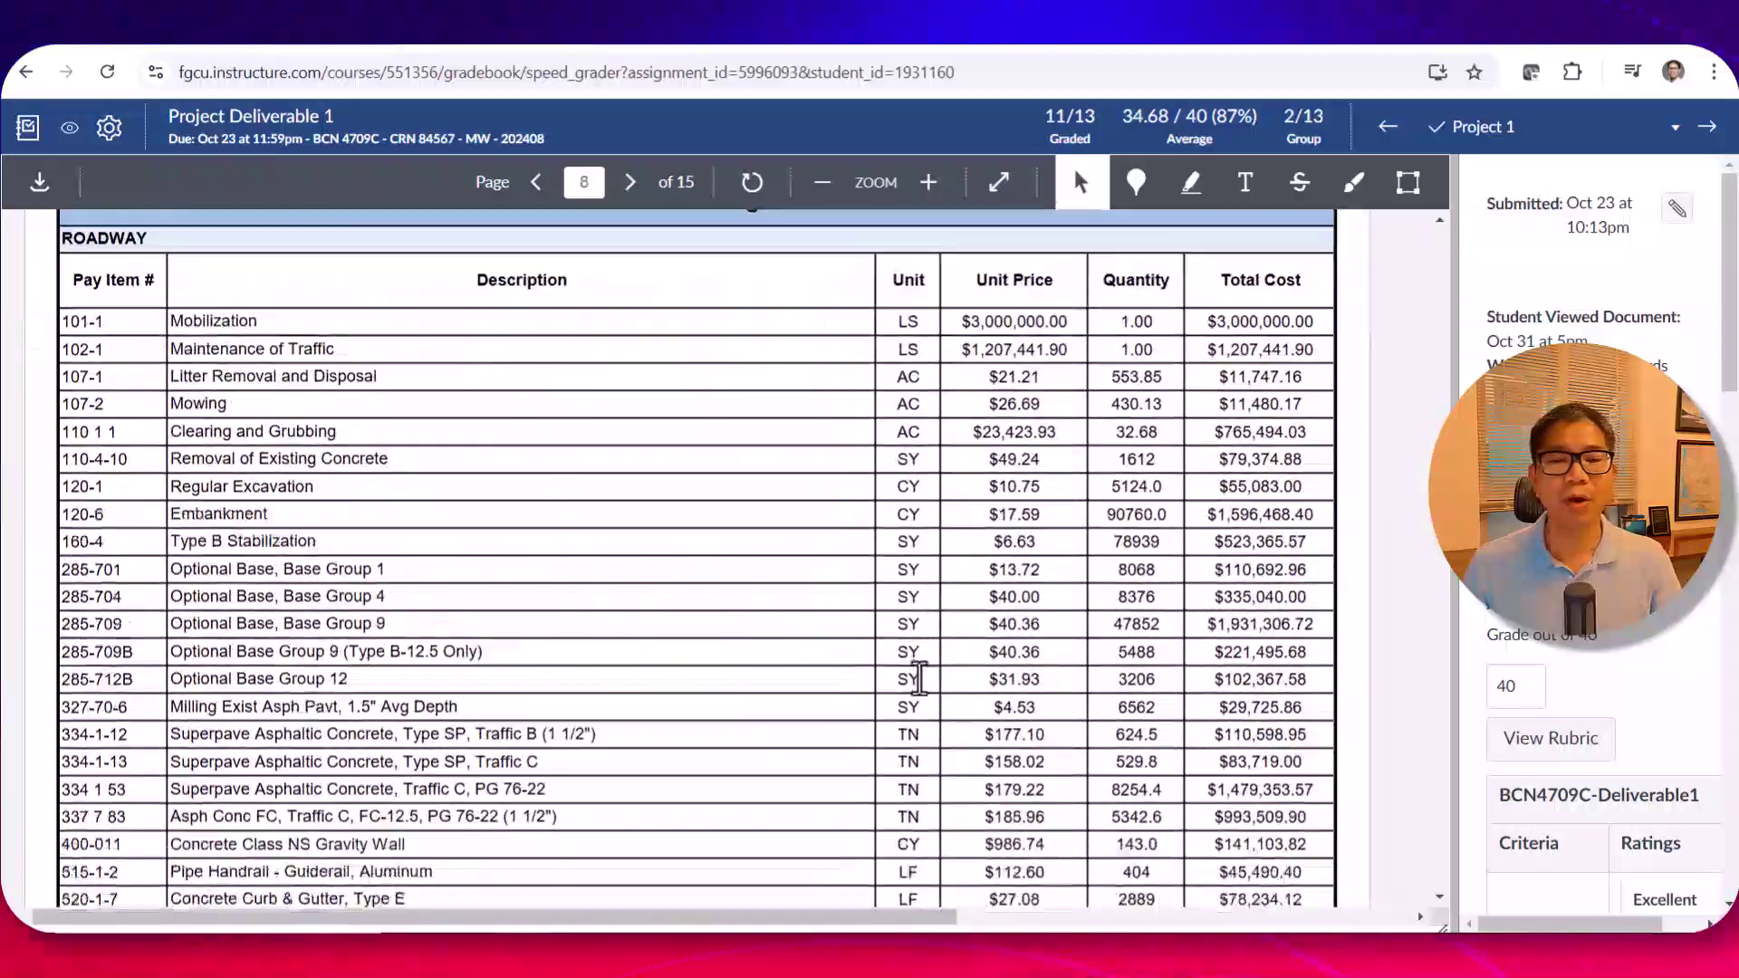
scroll(929, 670, up, 8)
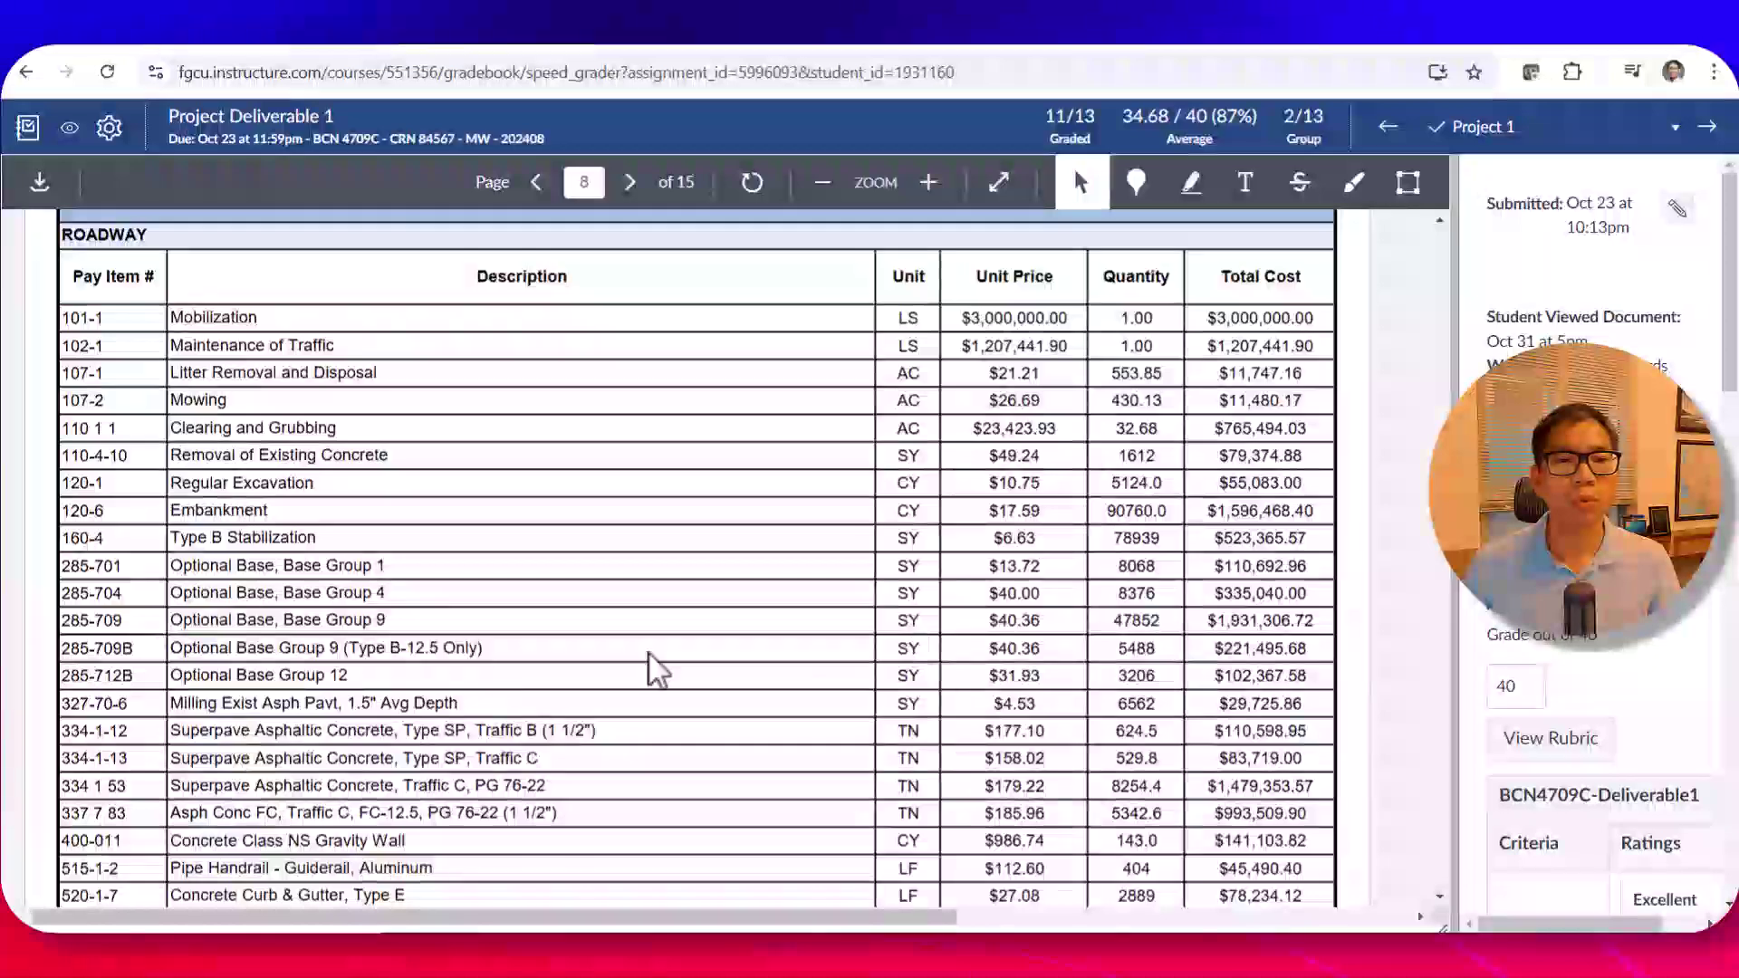
scroll(634, 621, up, 2)
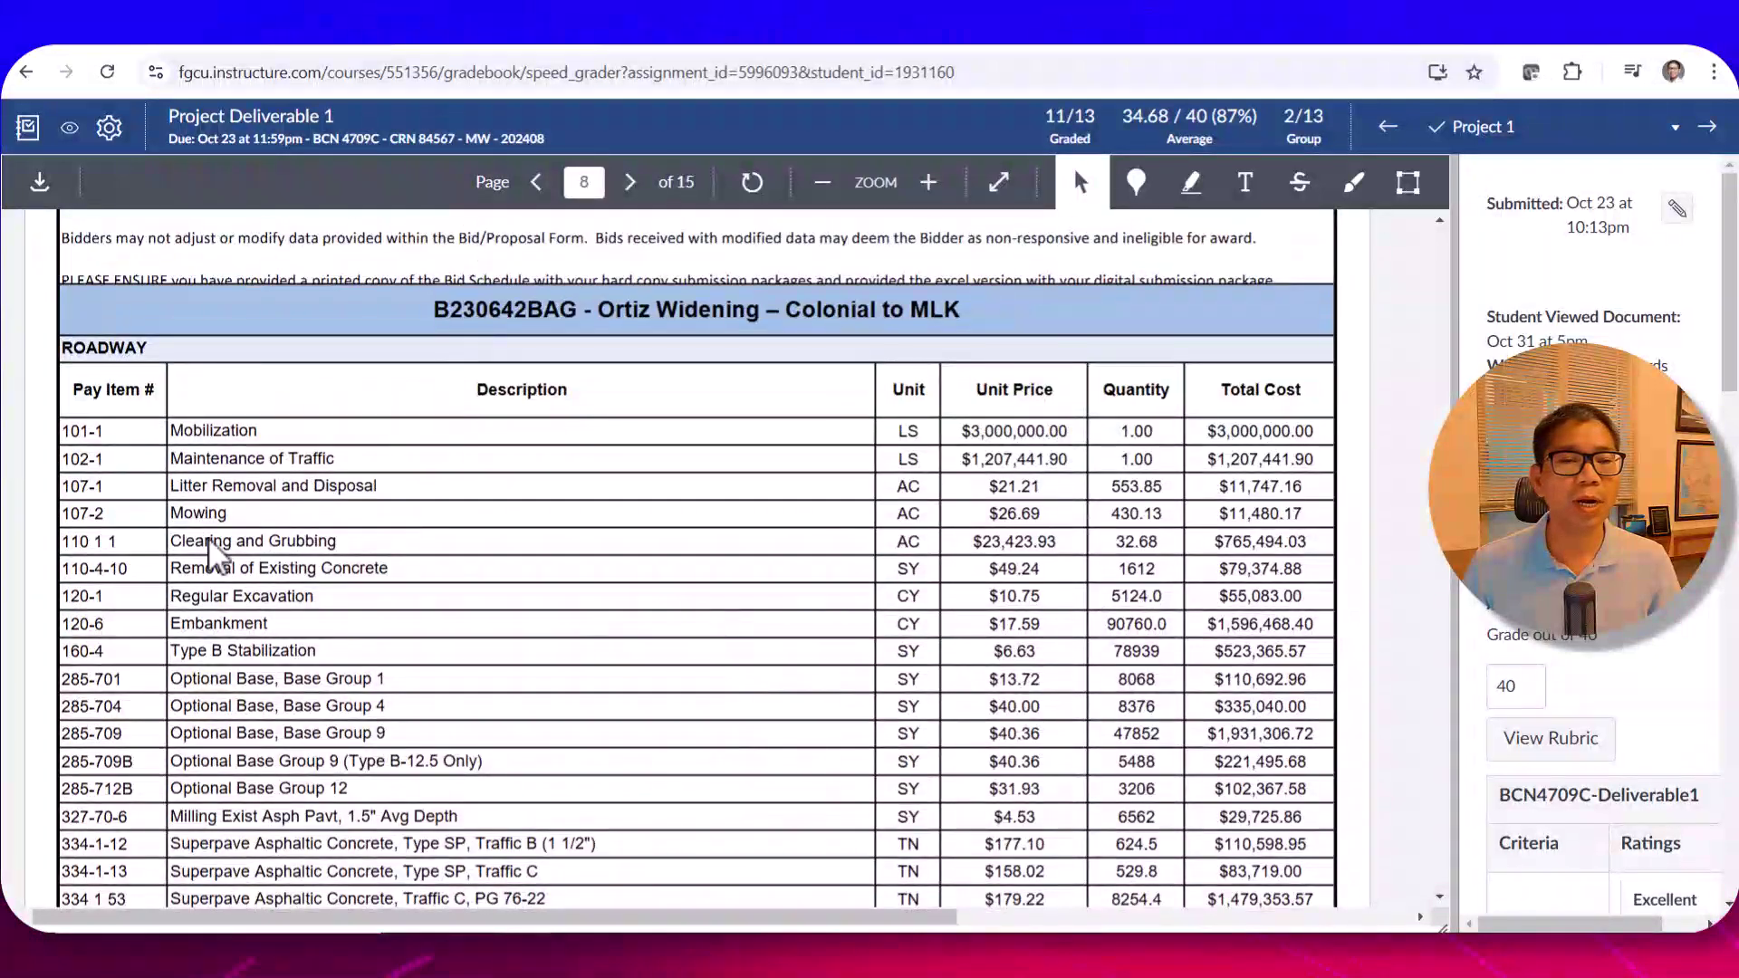
scroll(326, 652, down, 12)
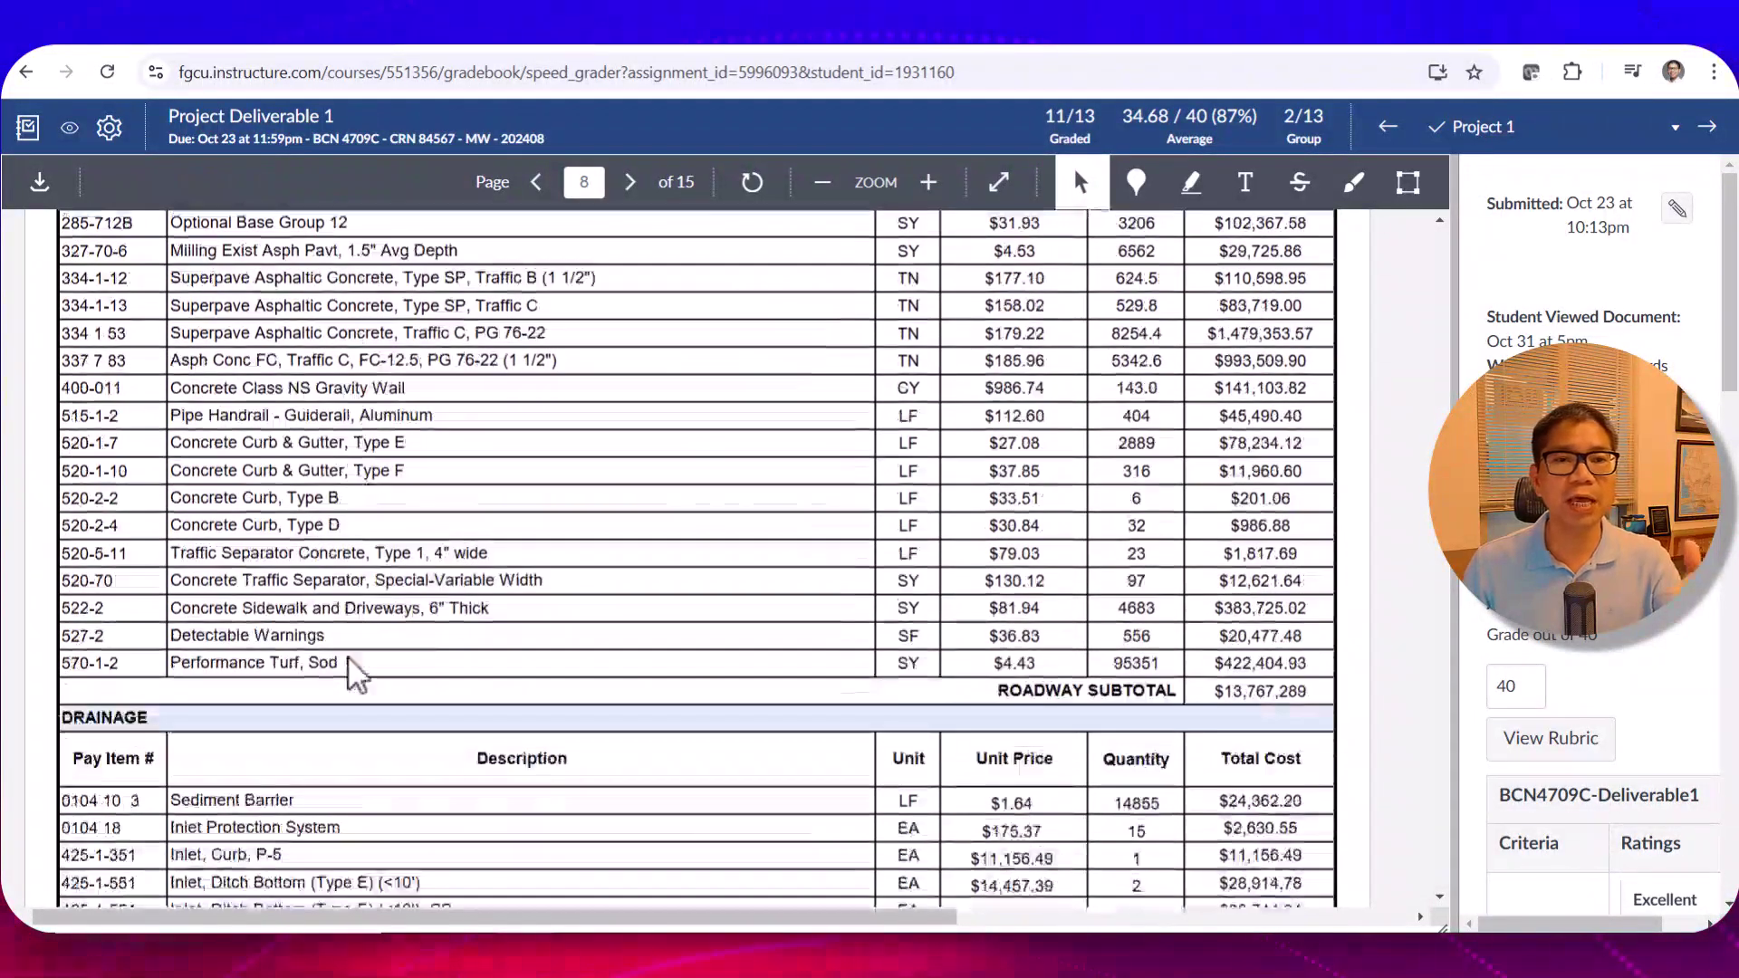
scroll(978, 616, up, 7)
scroll(977, 616, up, 20)
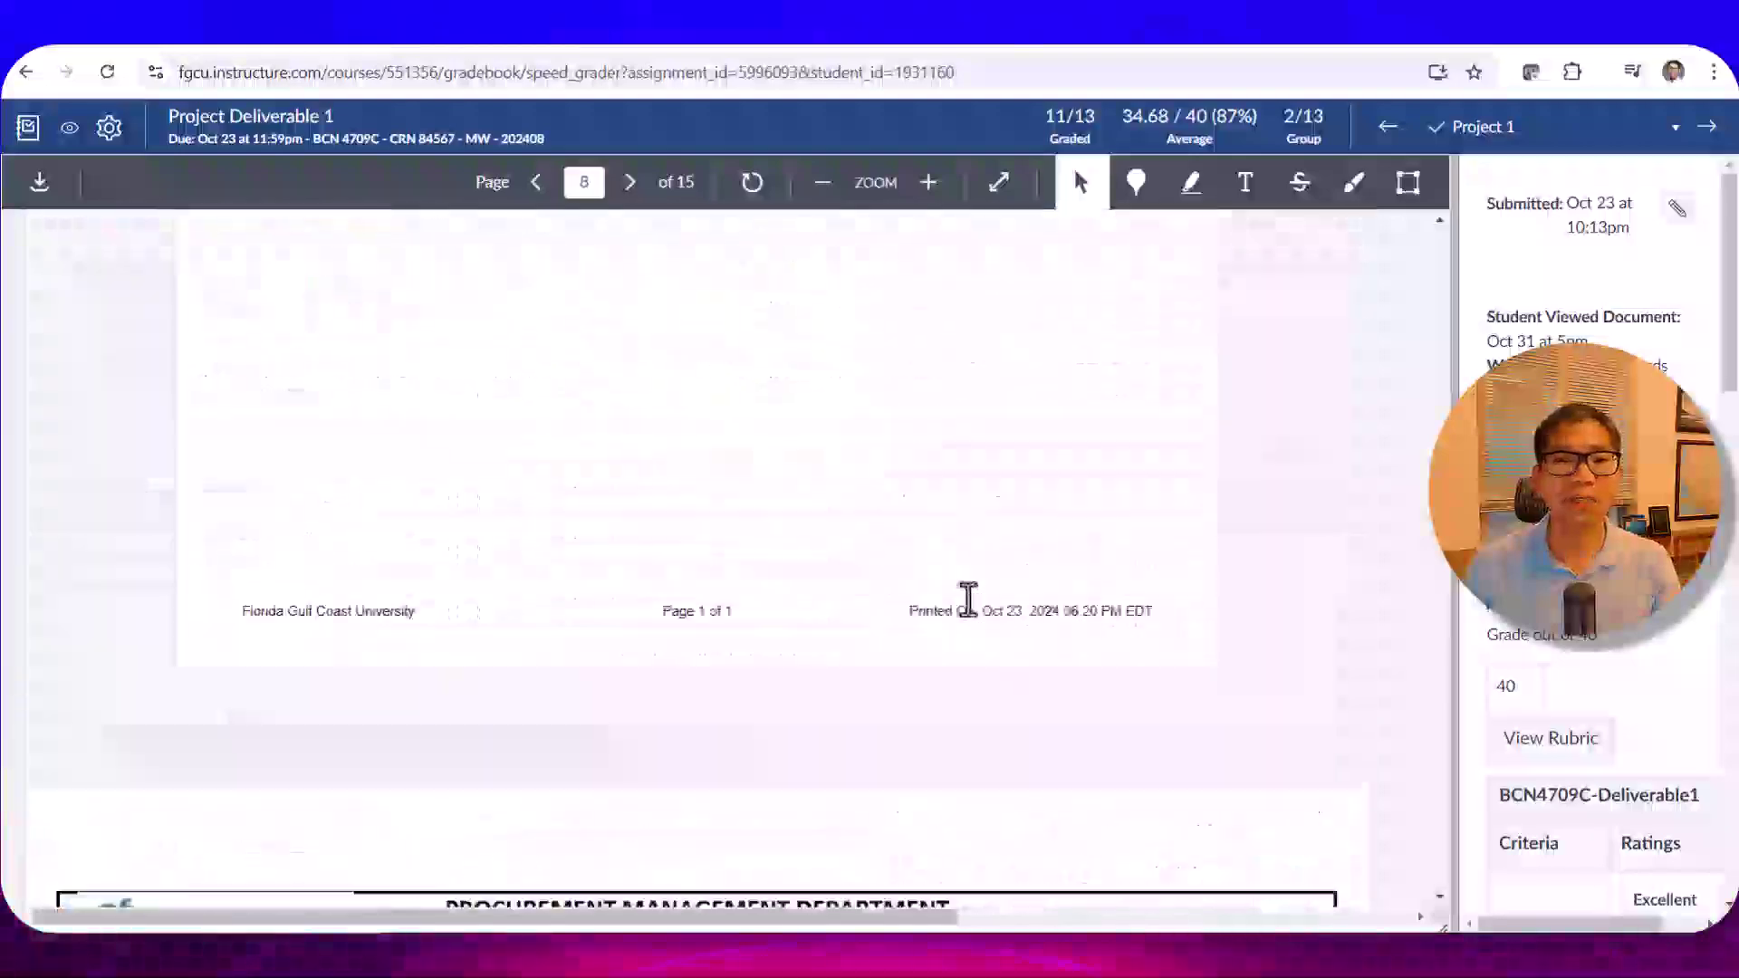
Step: Compare the schedule activities on page 5 with the roadway pay items on page 8 to relate bid costs to activities
scroll(969, 616, up, 12)
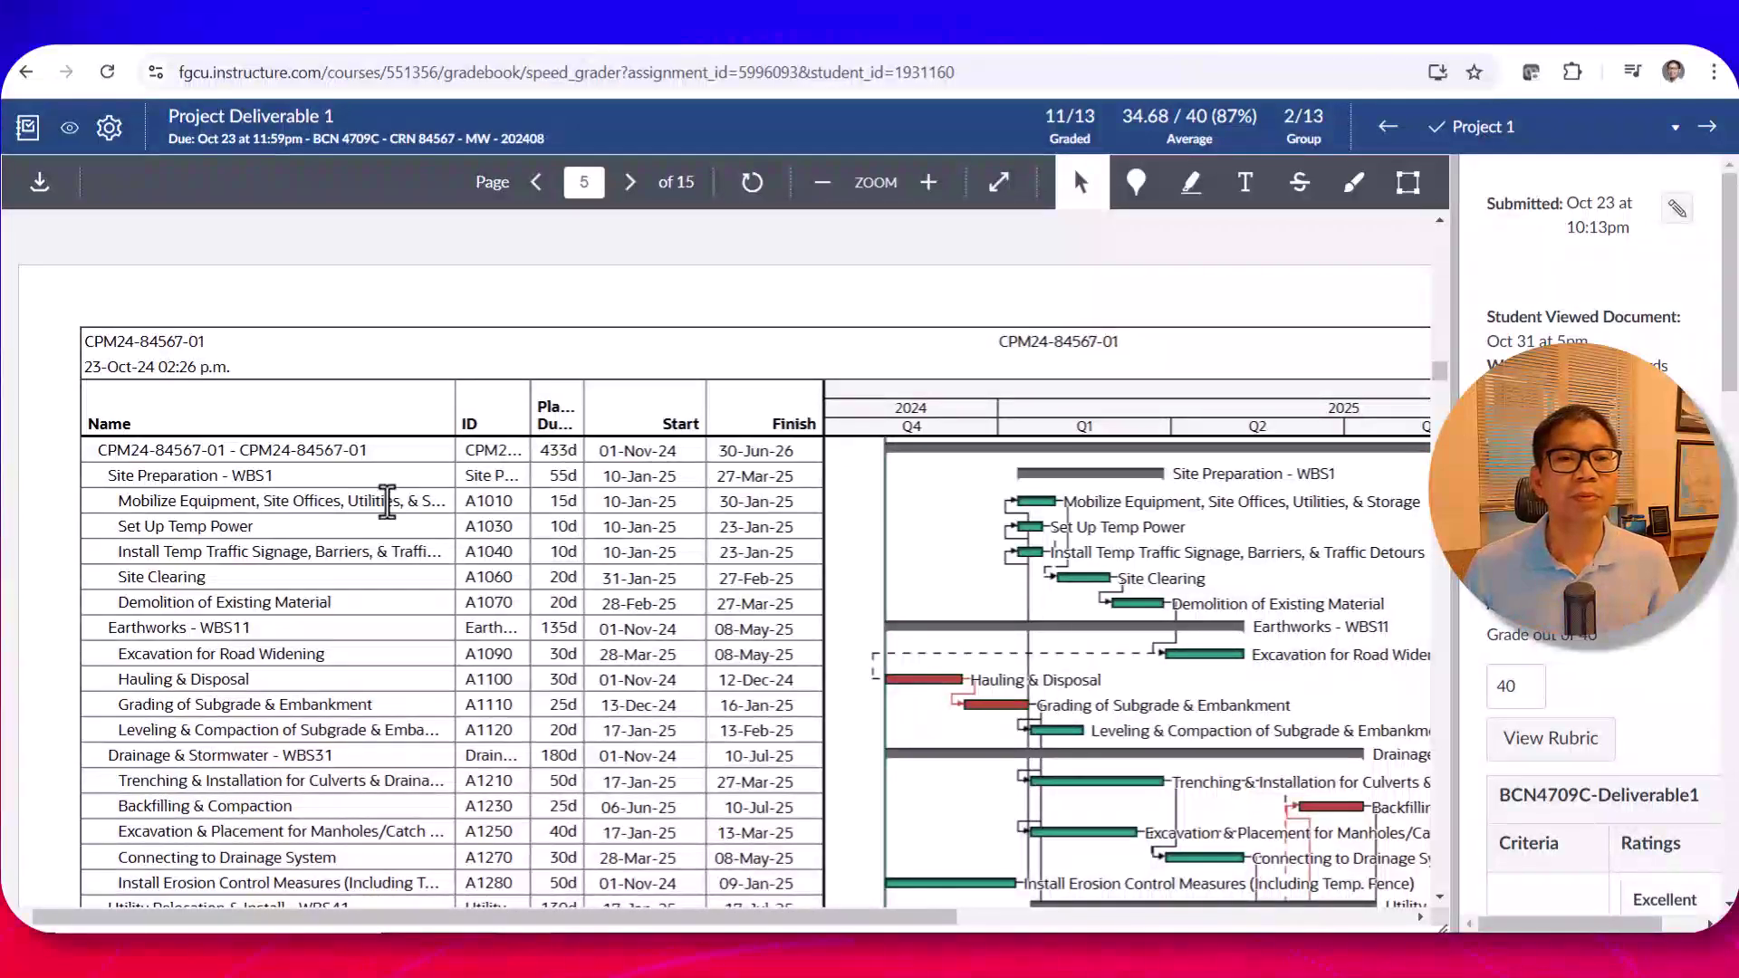
scroll(362, 593, down, 15)
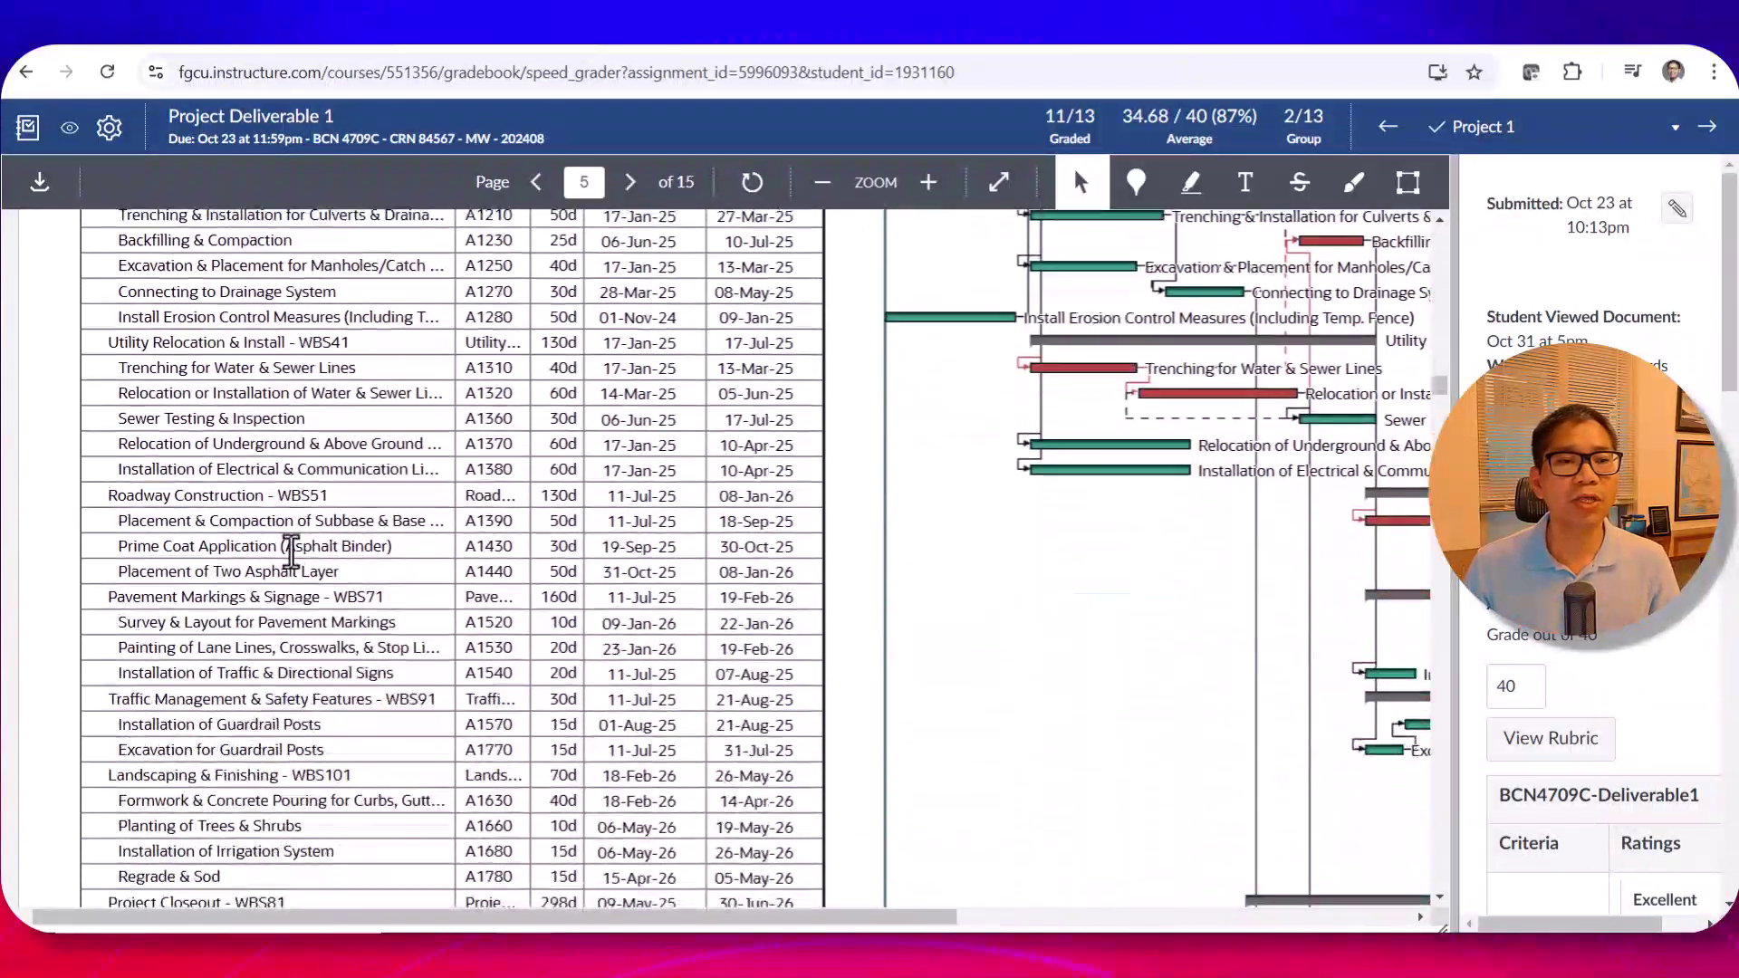
scroll(304, 562, down, 20)
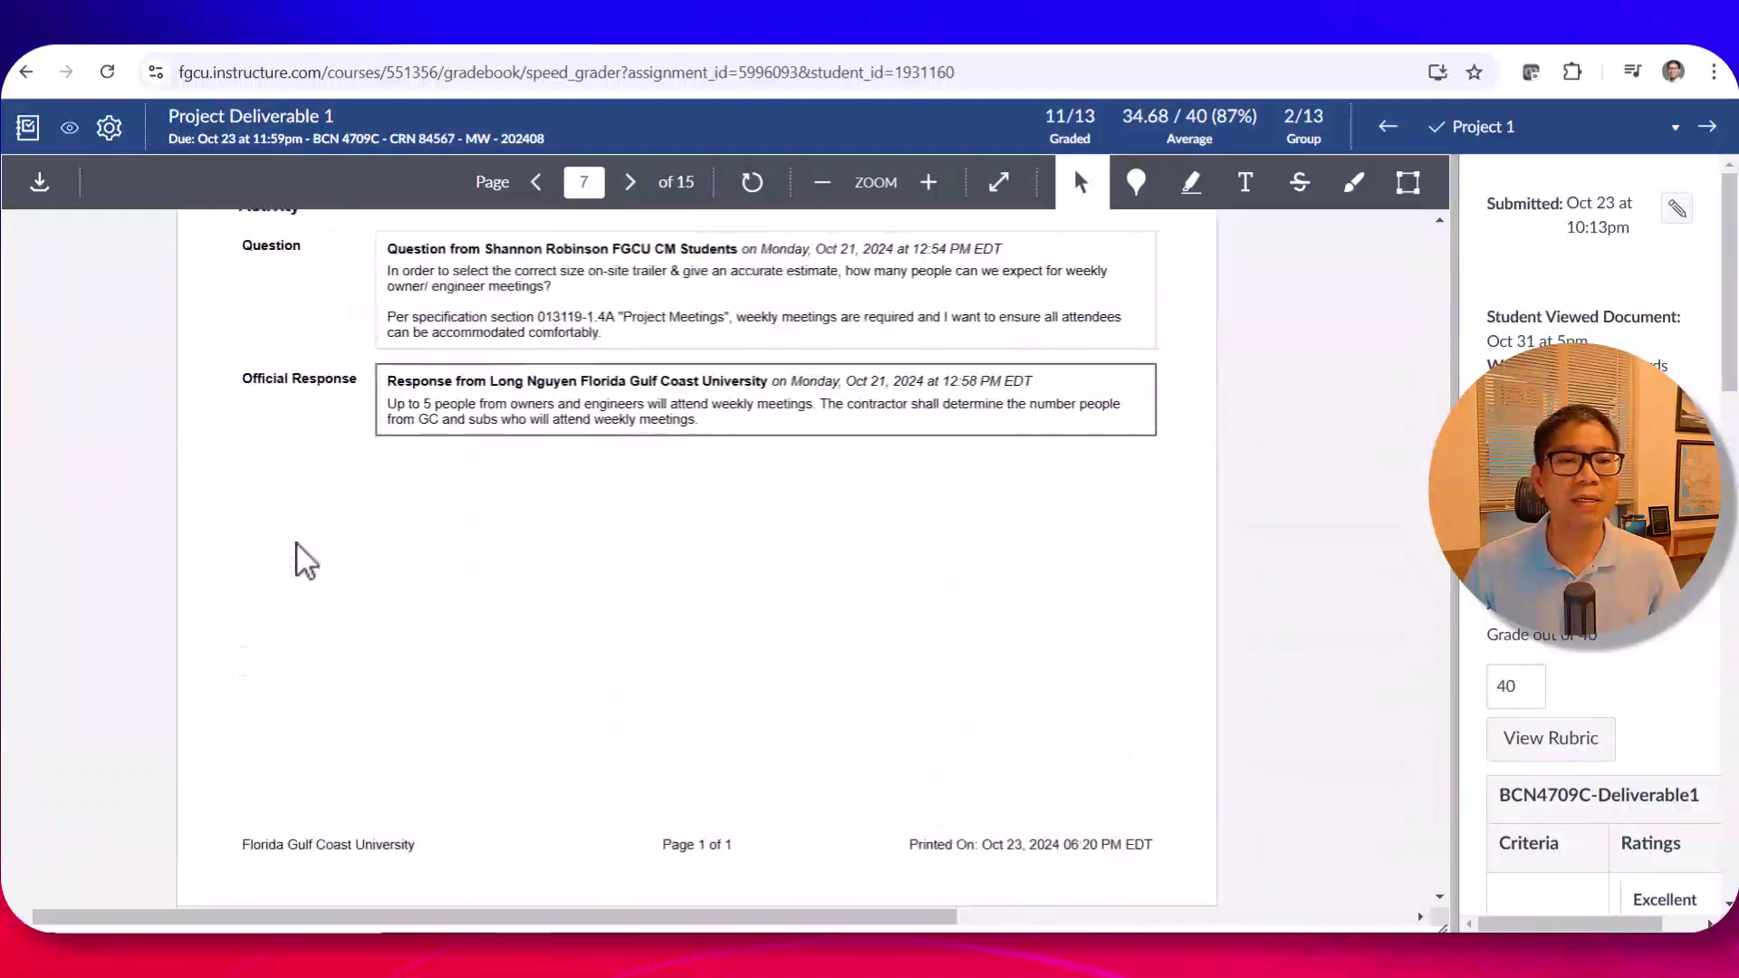
scroll(308, 548, down, 9)
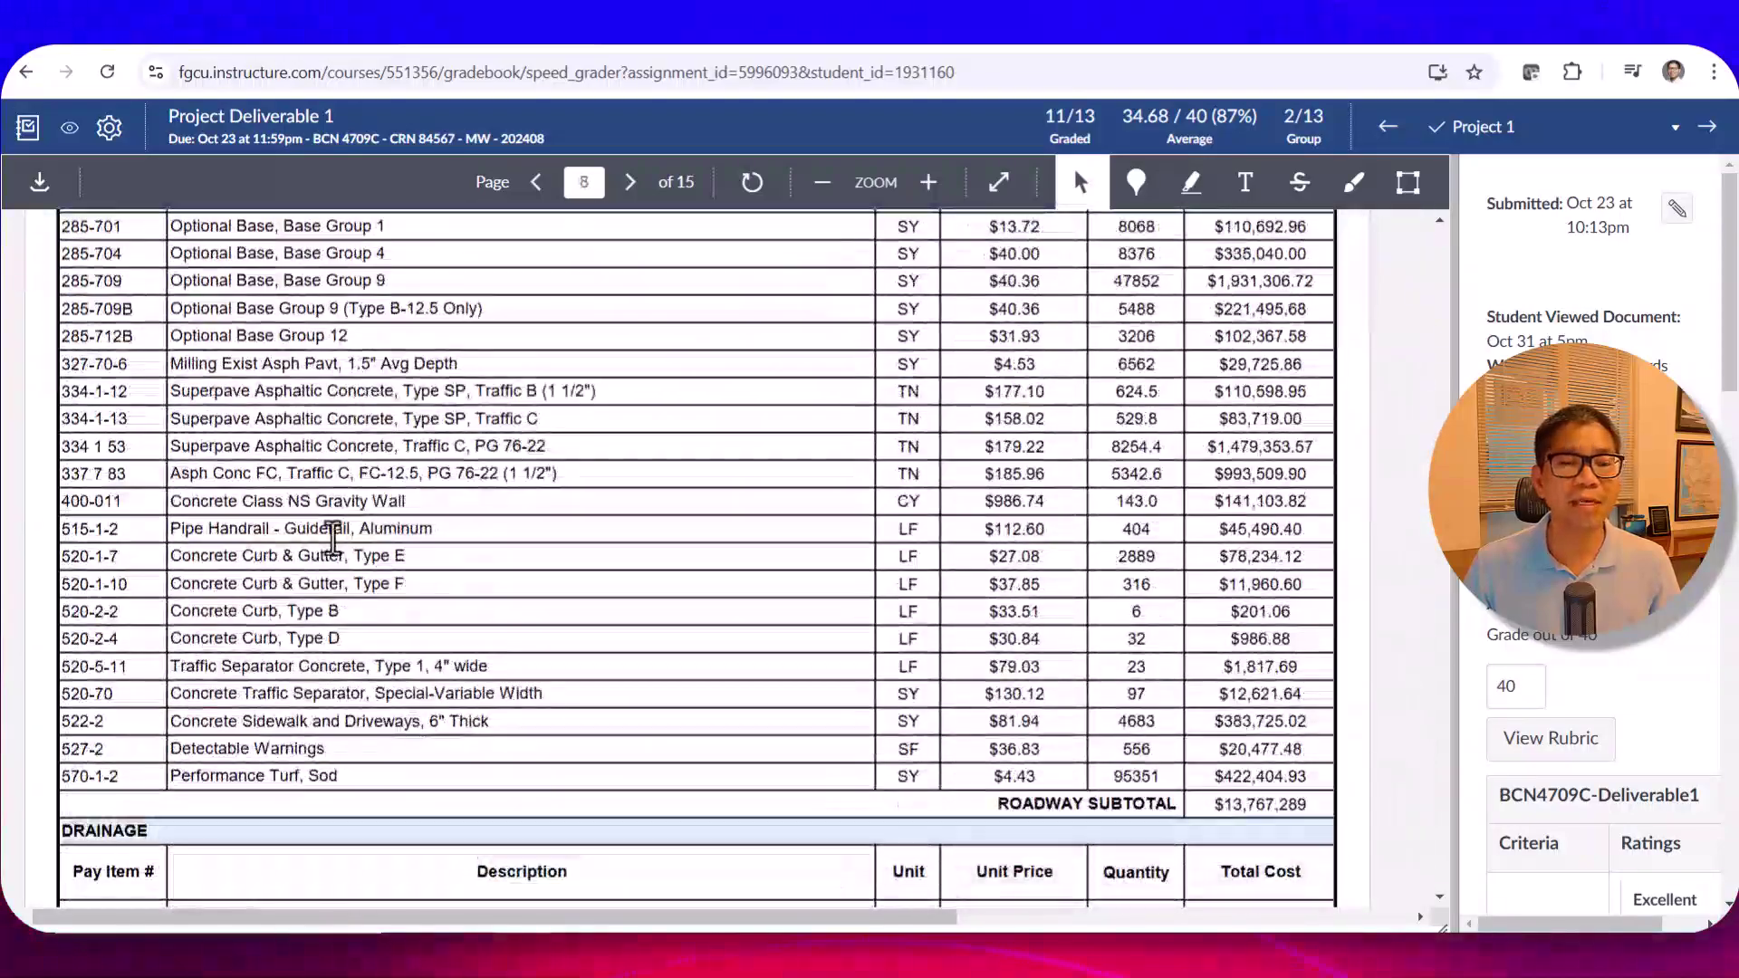
scroll(333, 539, up, 5)
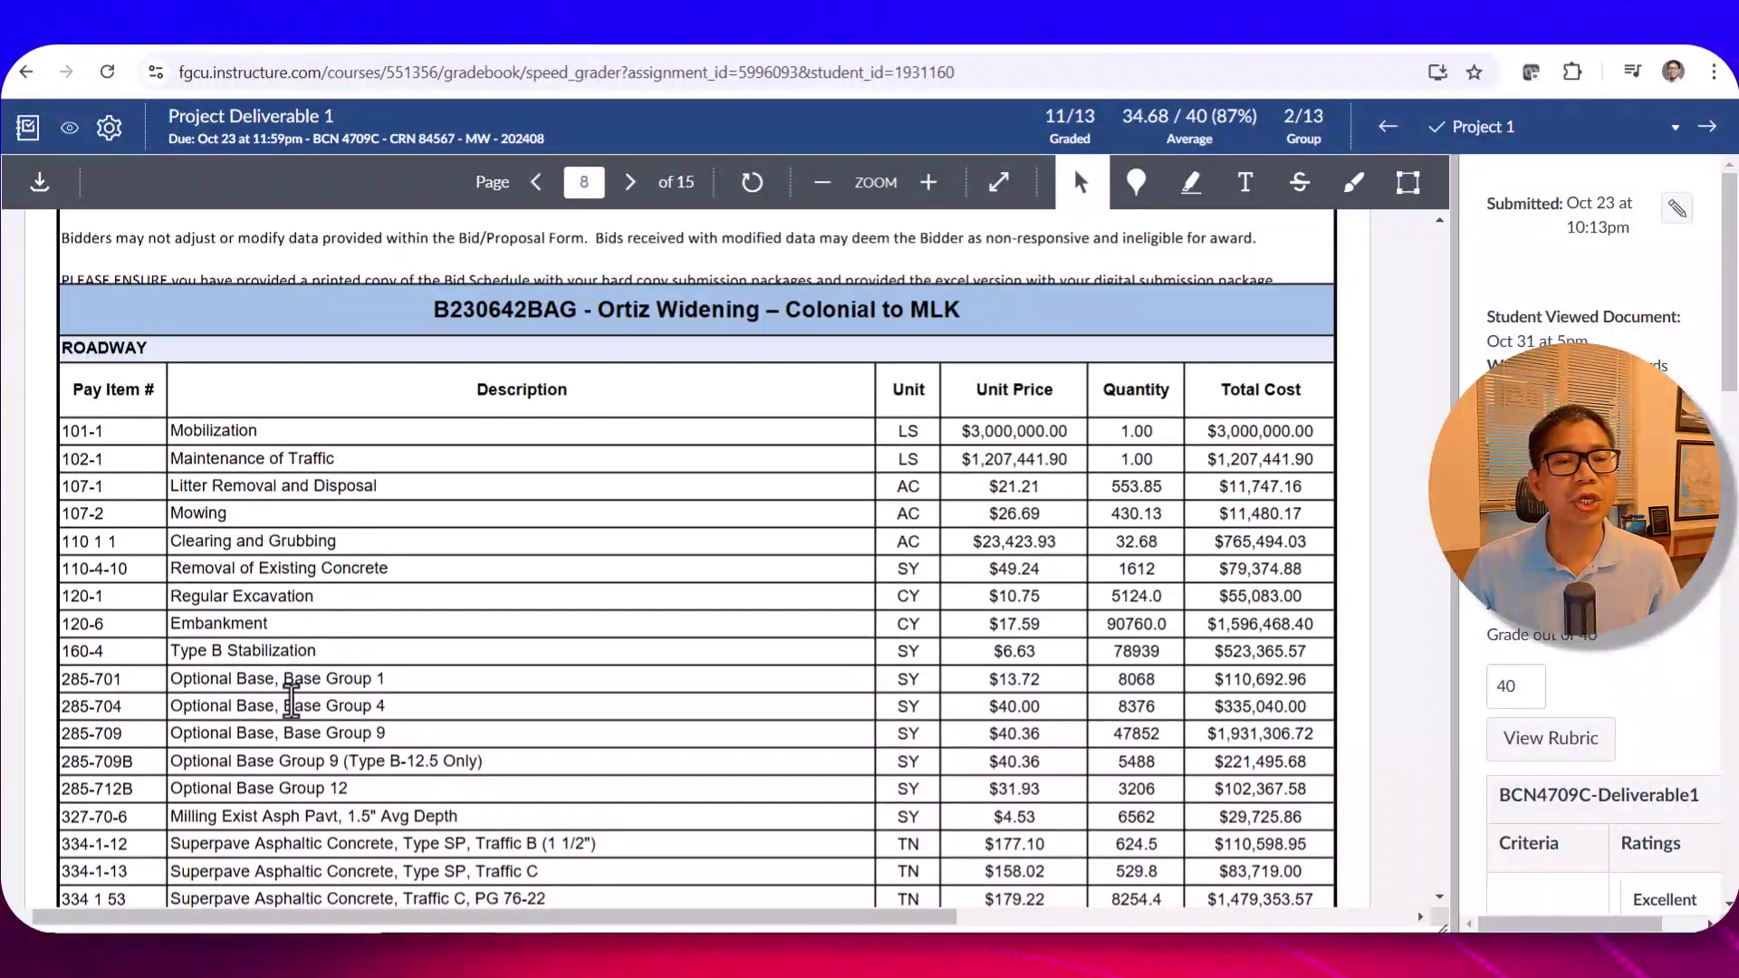
scroll(399, 725, up, 15)
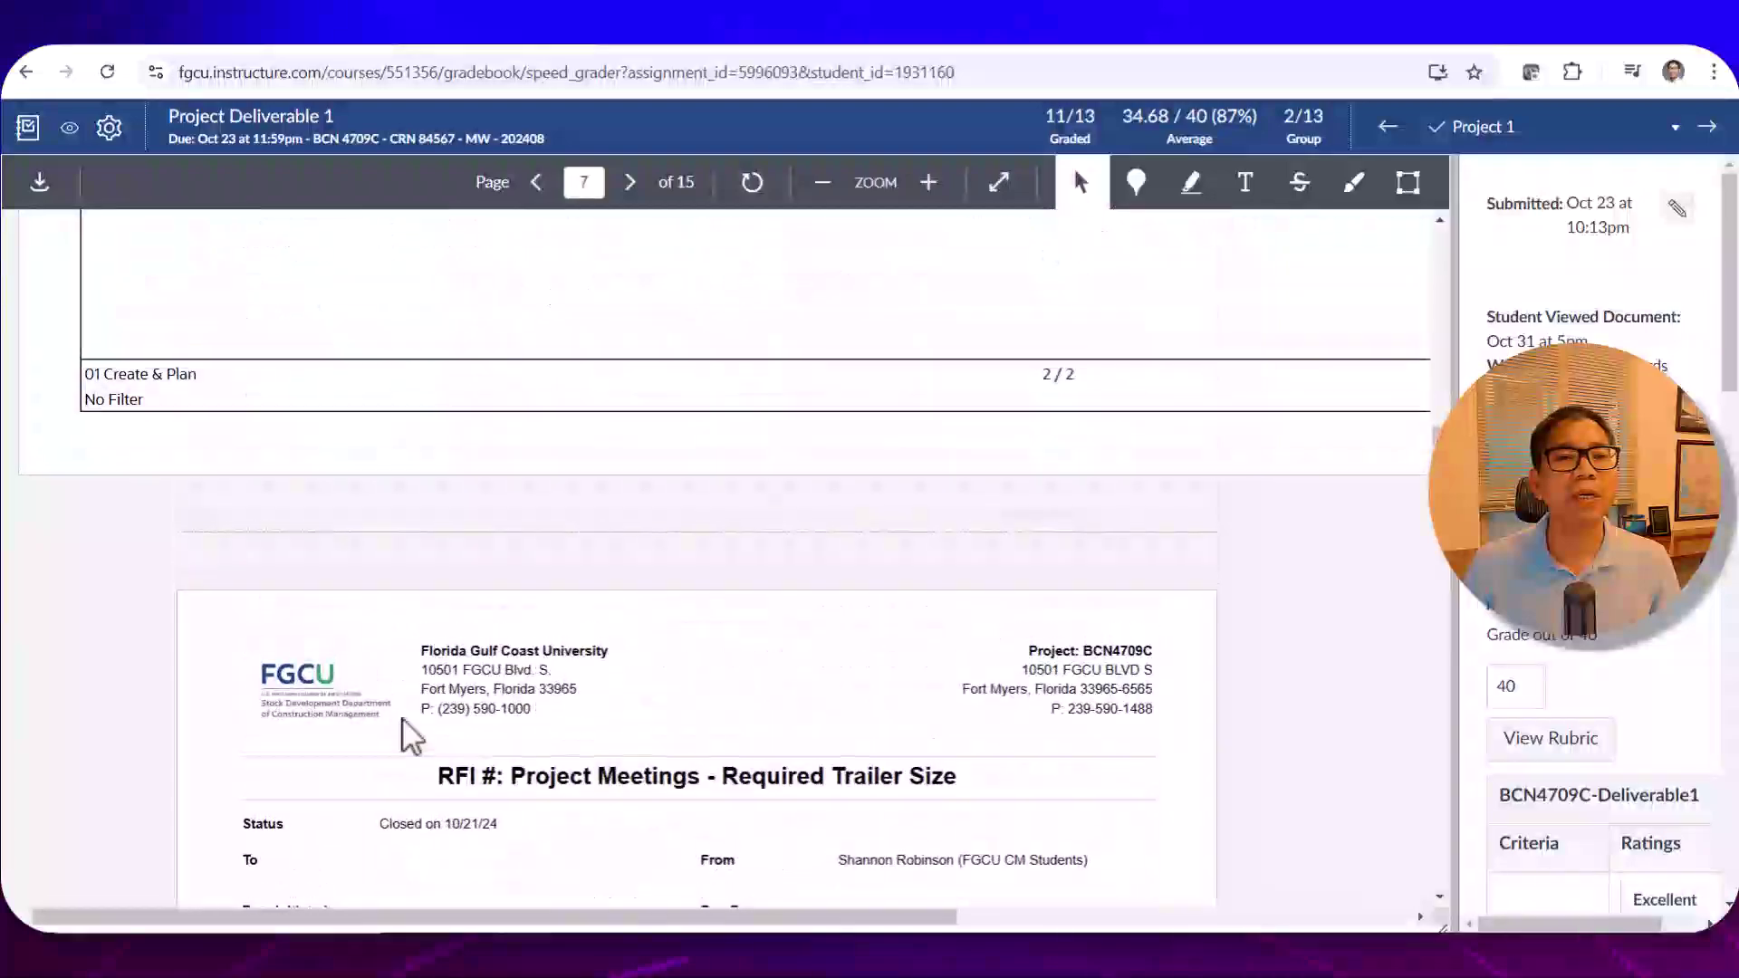
scroll(402, 721, up, 15)
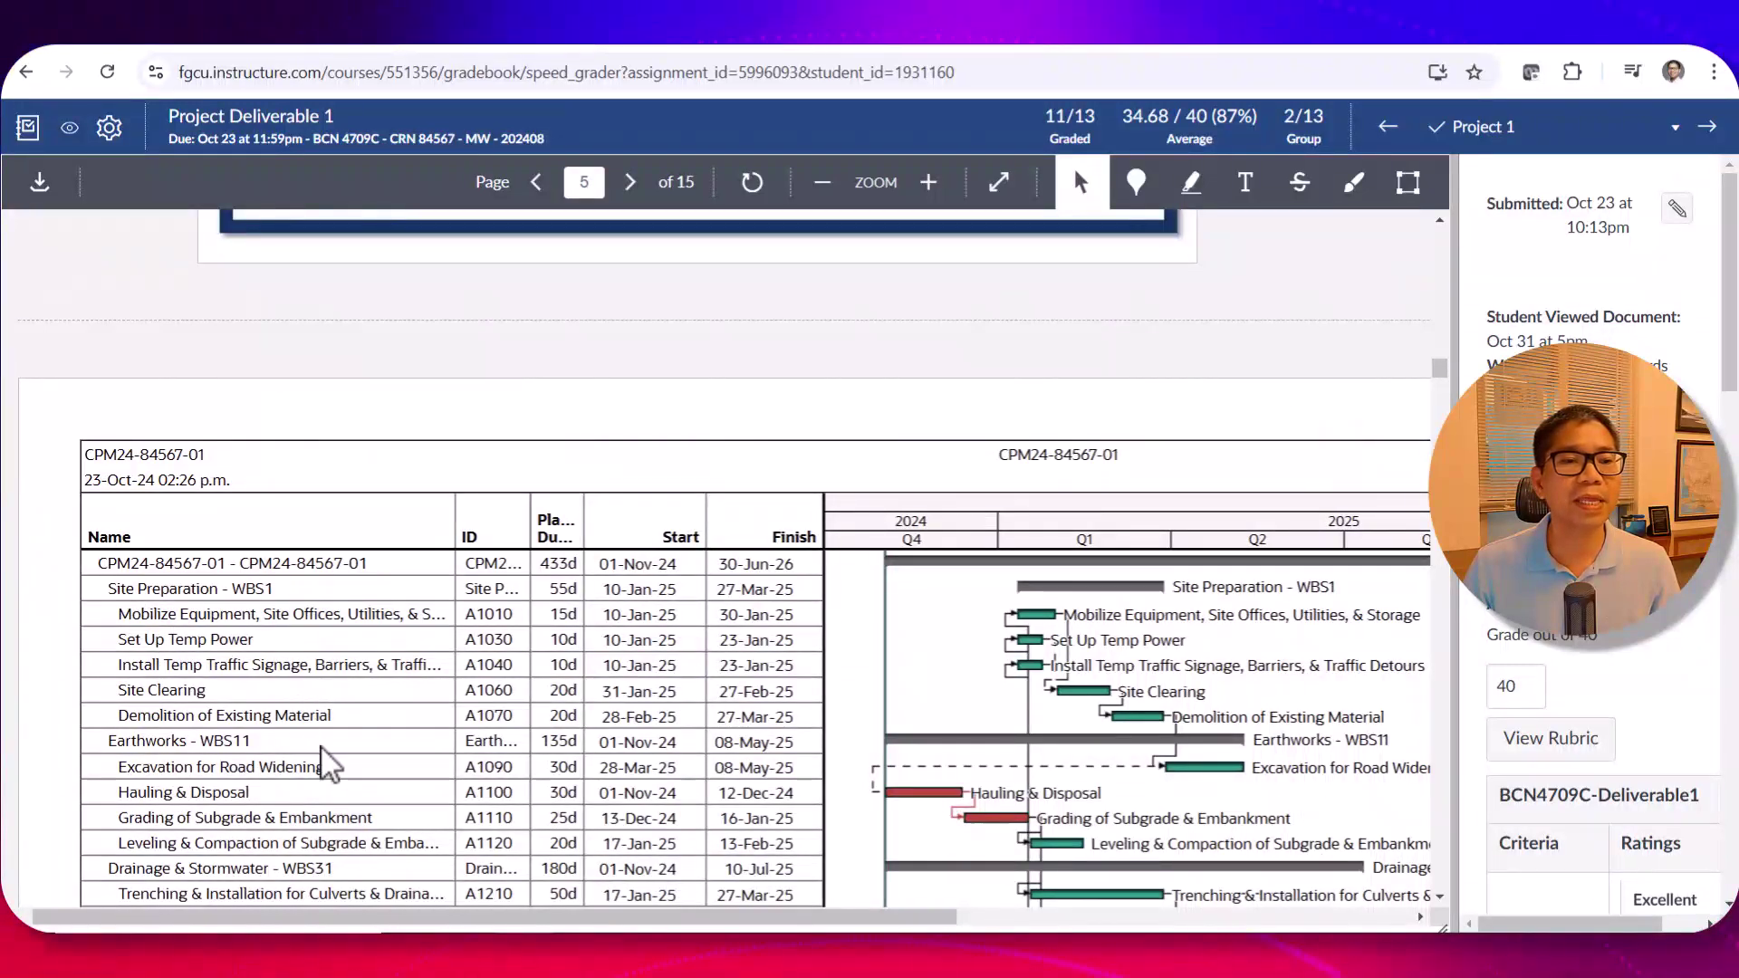
scroll(366, 725, down, 10)
scroll(371, 738, down, 20)
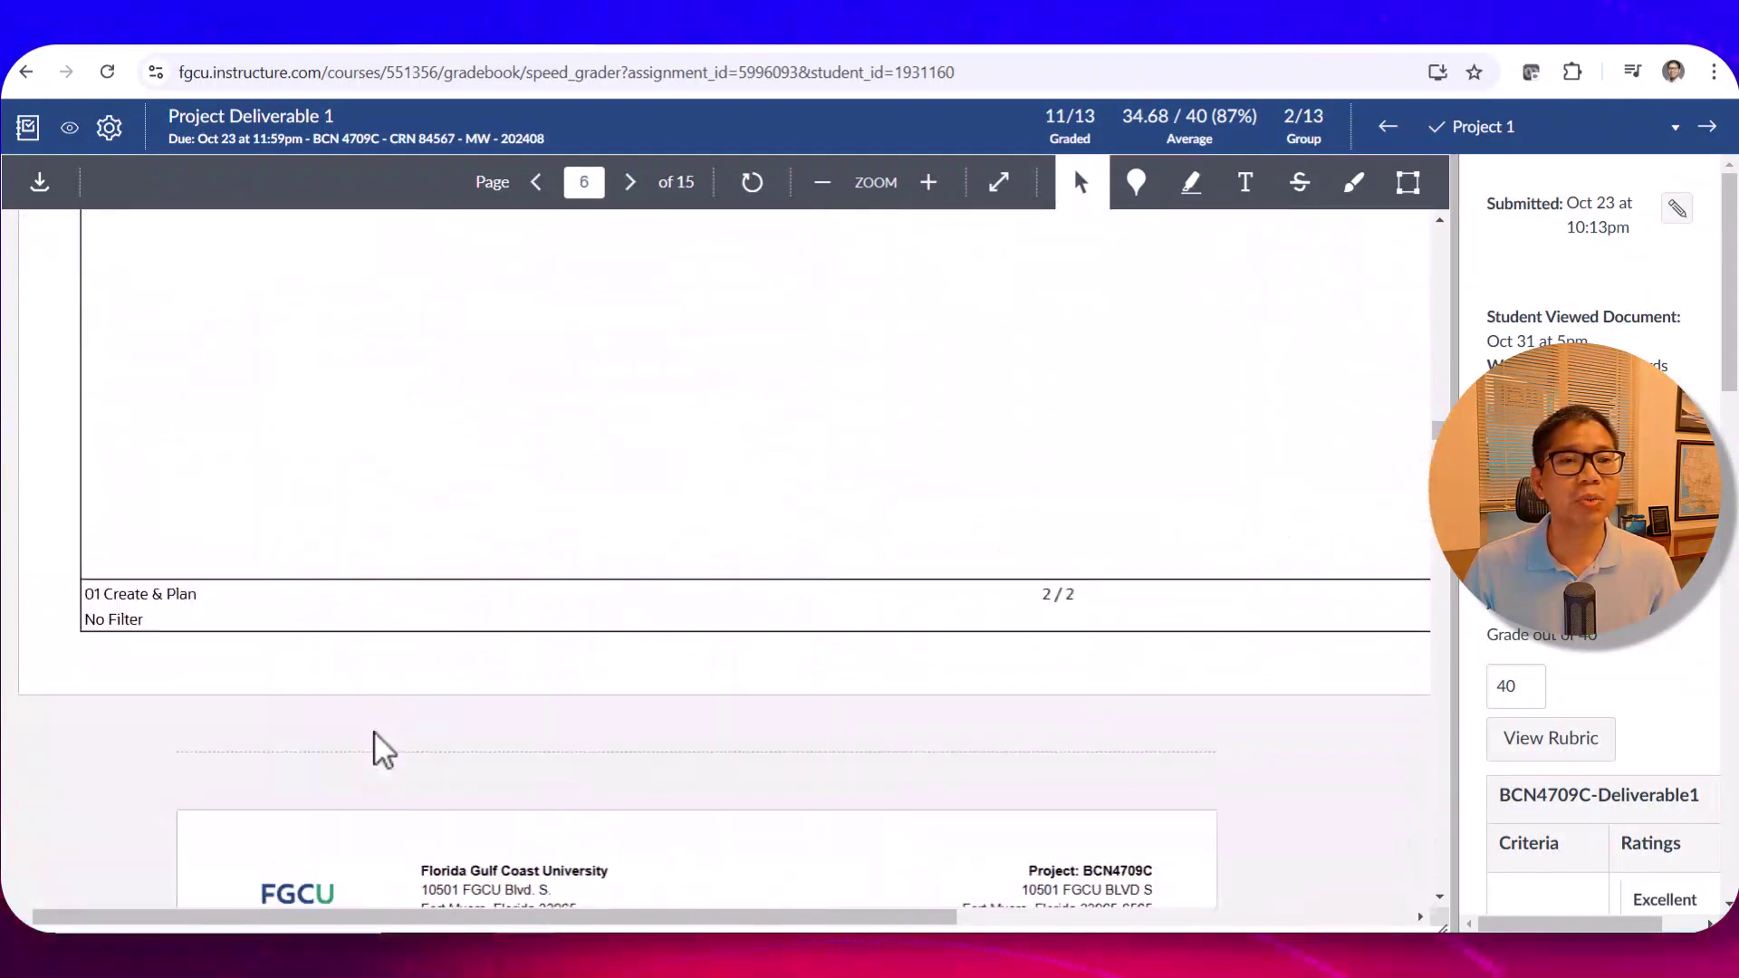
scroll(375, 734, down, 14)
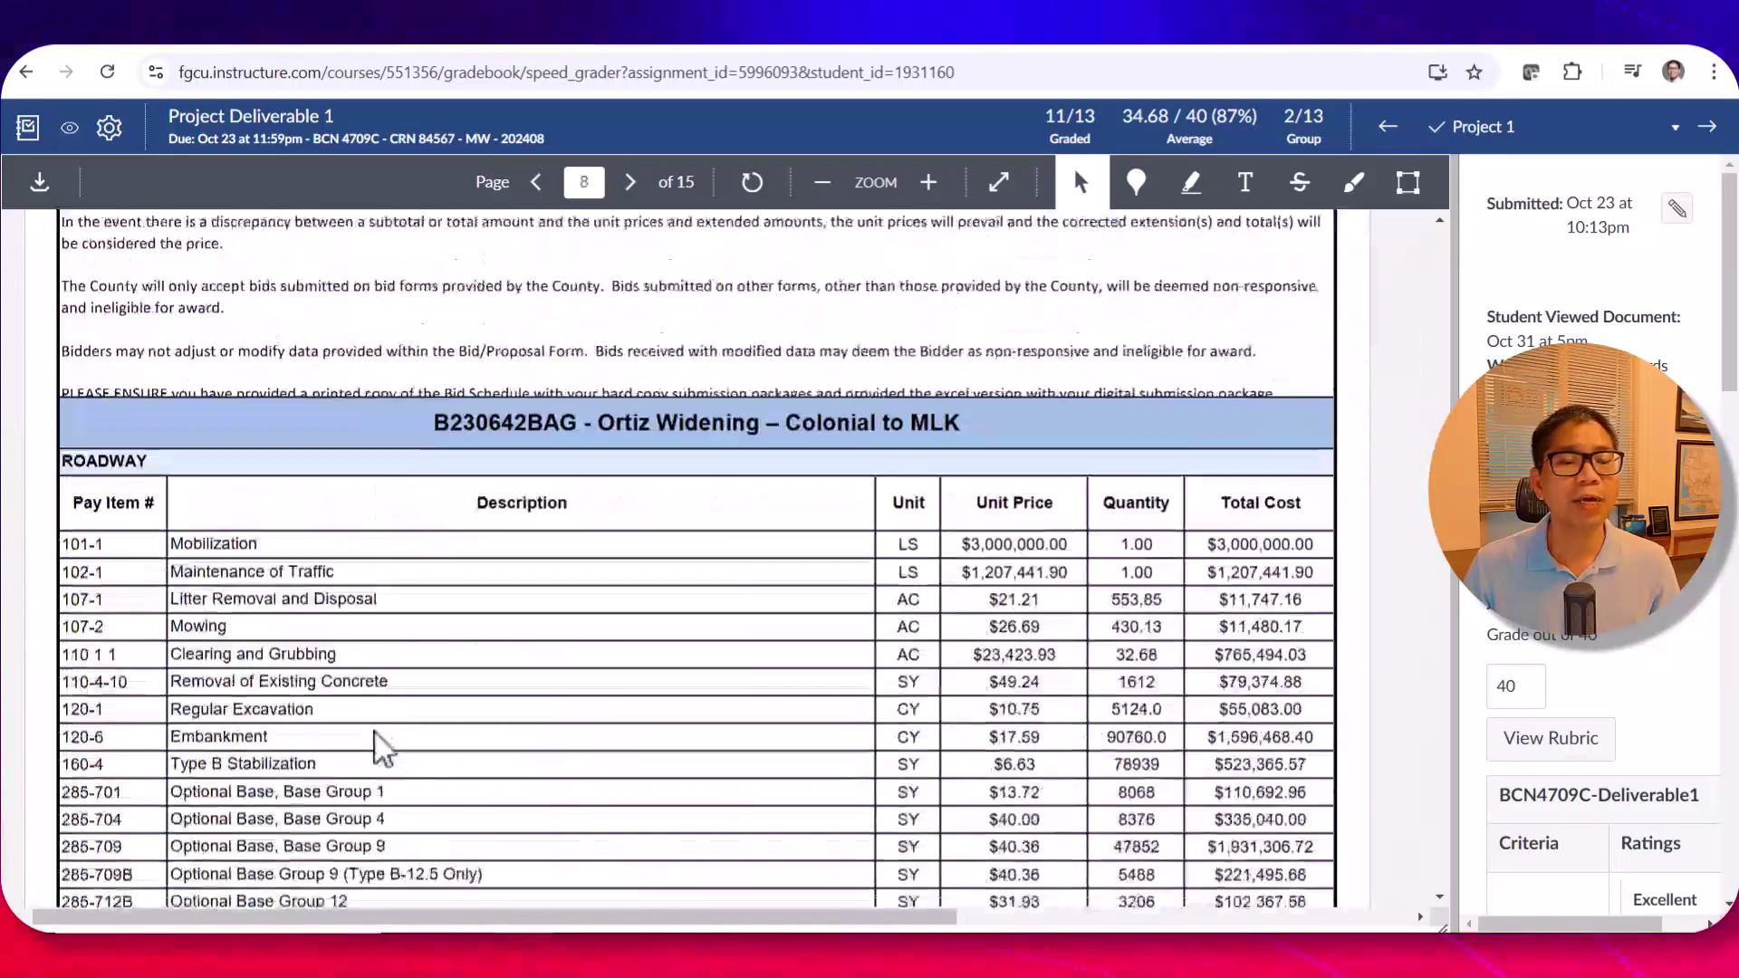
scroll(161, 543, up, 4)
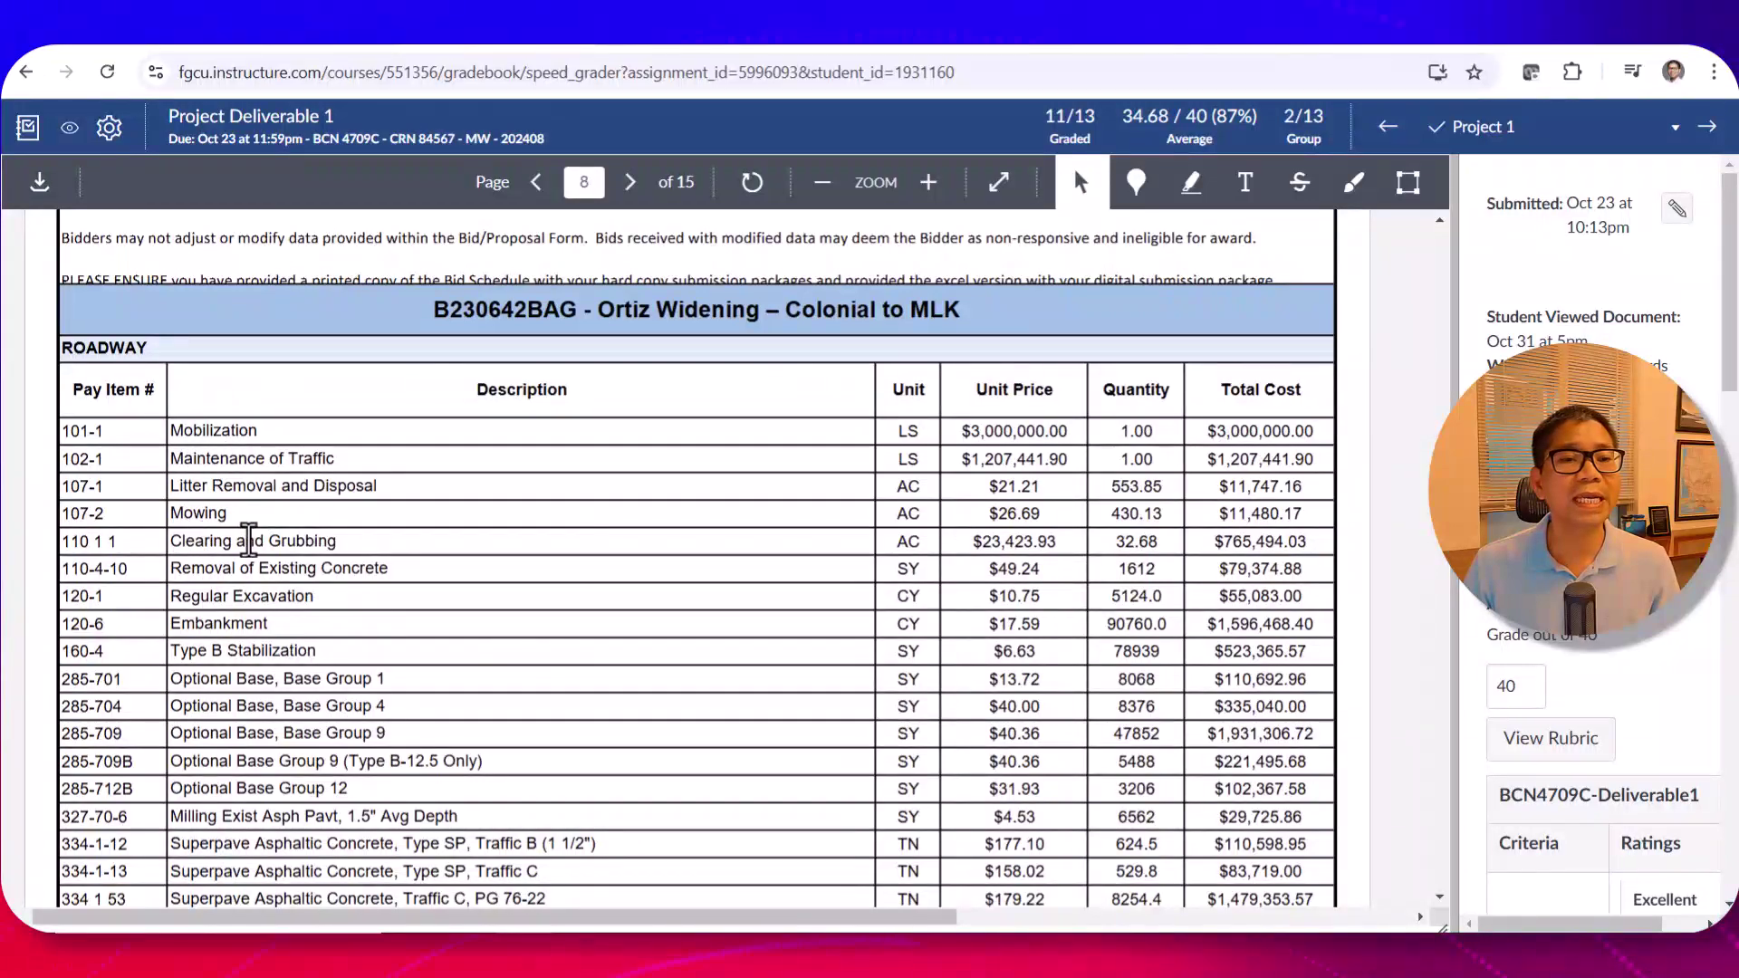
scroll(514, 645, up, 20)
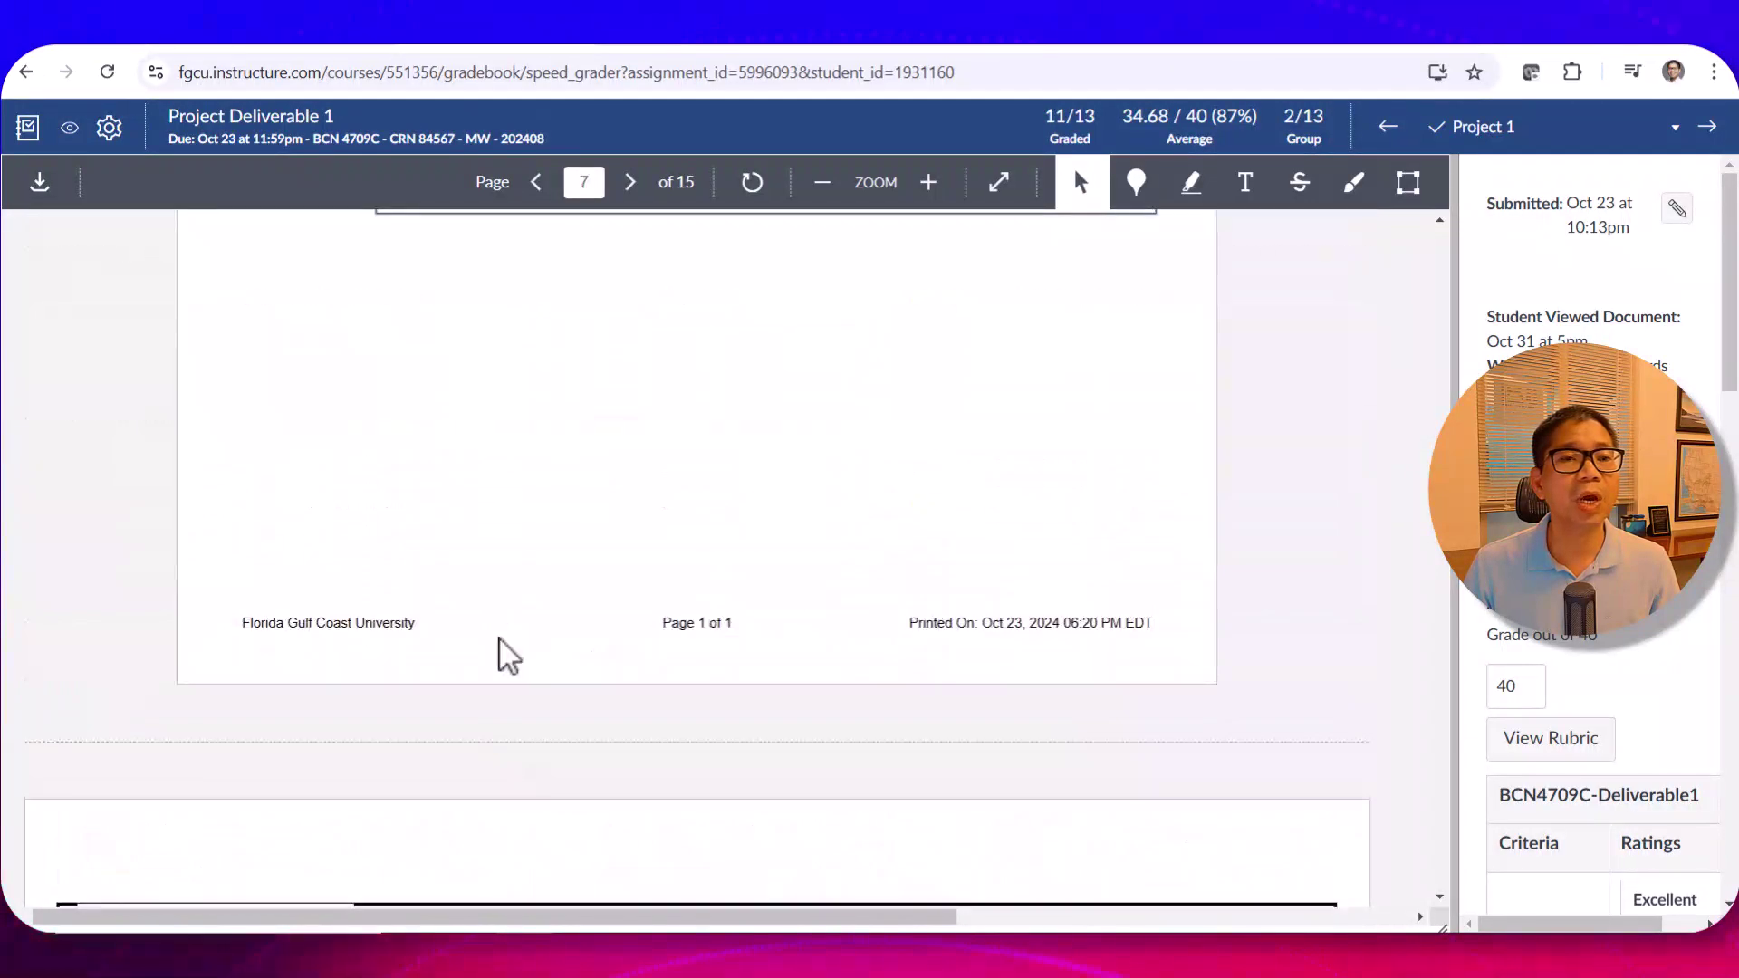
scroll(498, 643, up, 12)
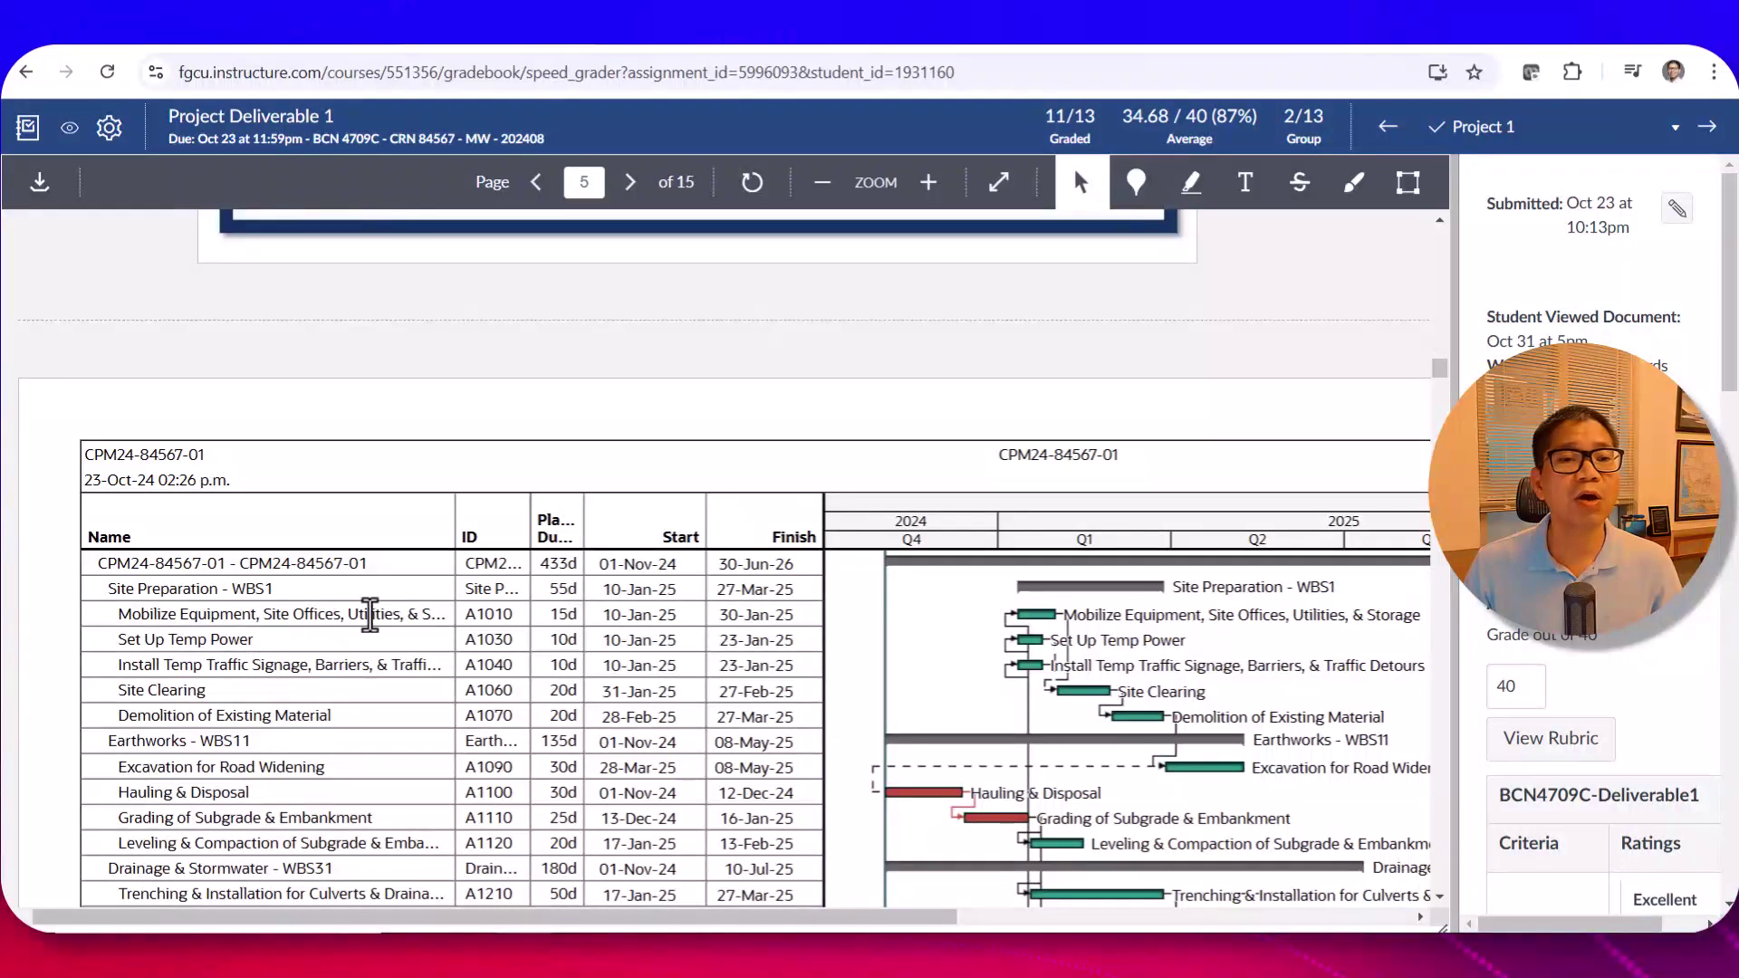
Step: Review the remaining schedule activities on pages 5 and 6 and the roadway pay items in the Ortiz Widening bid form on page 8
scroll(846, 724, down, 15)
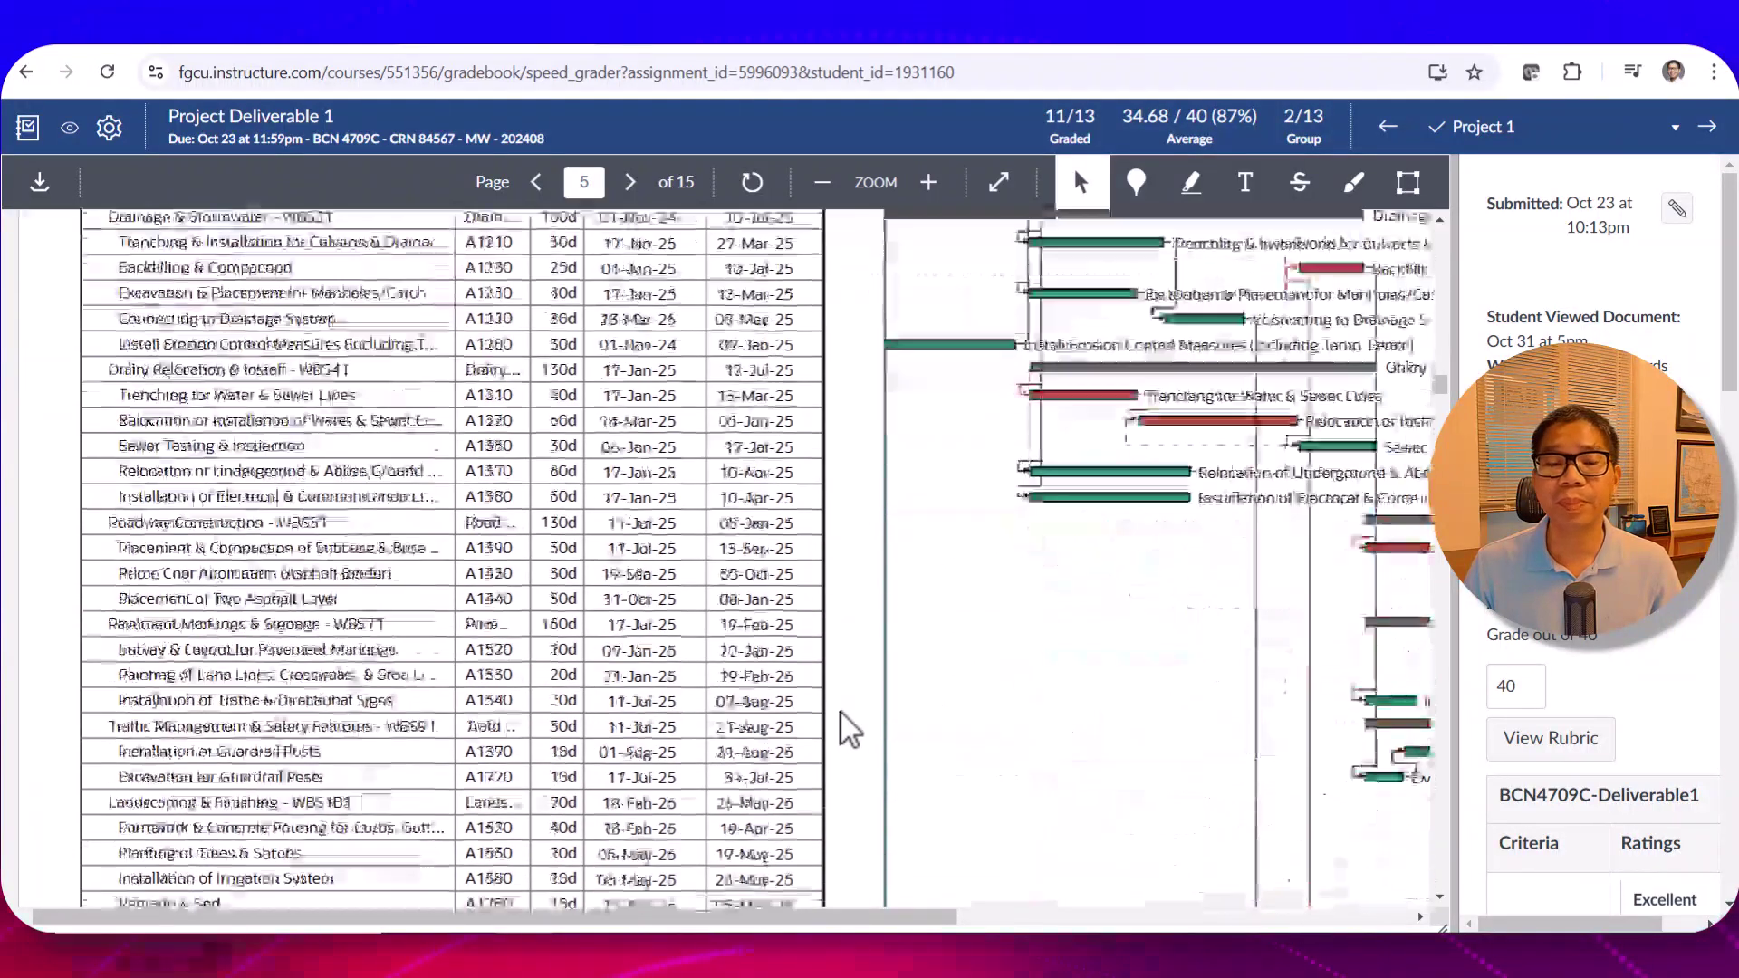
scroll(689, 650, down, 10)
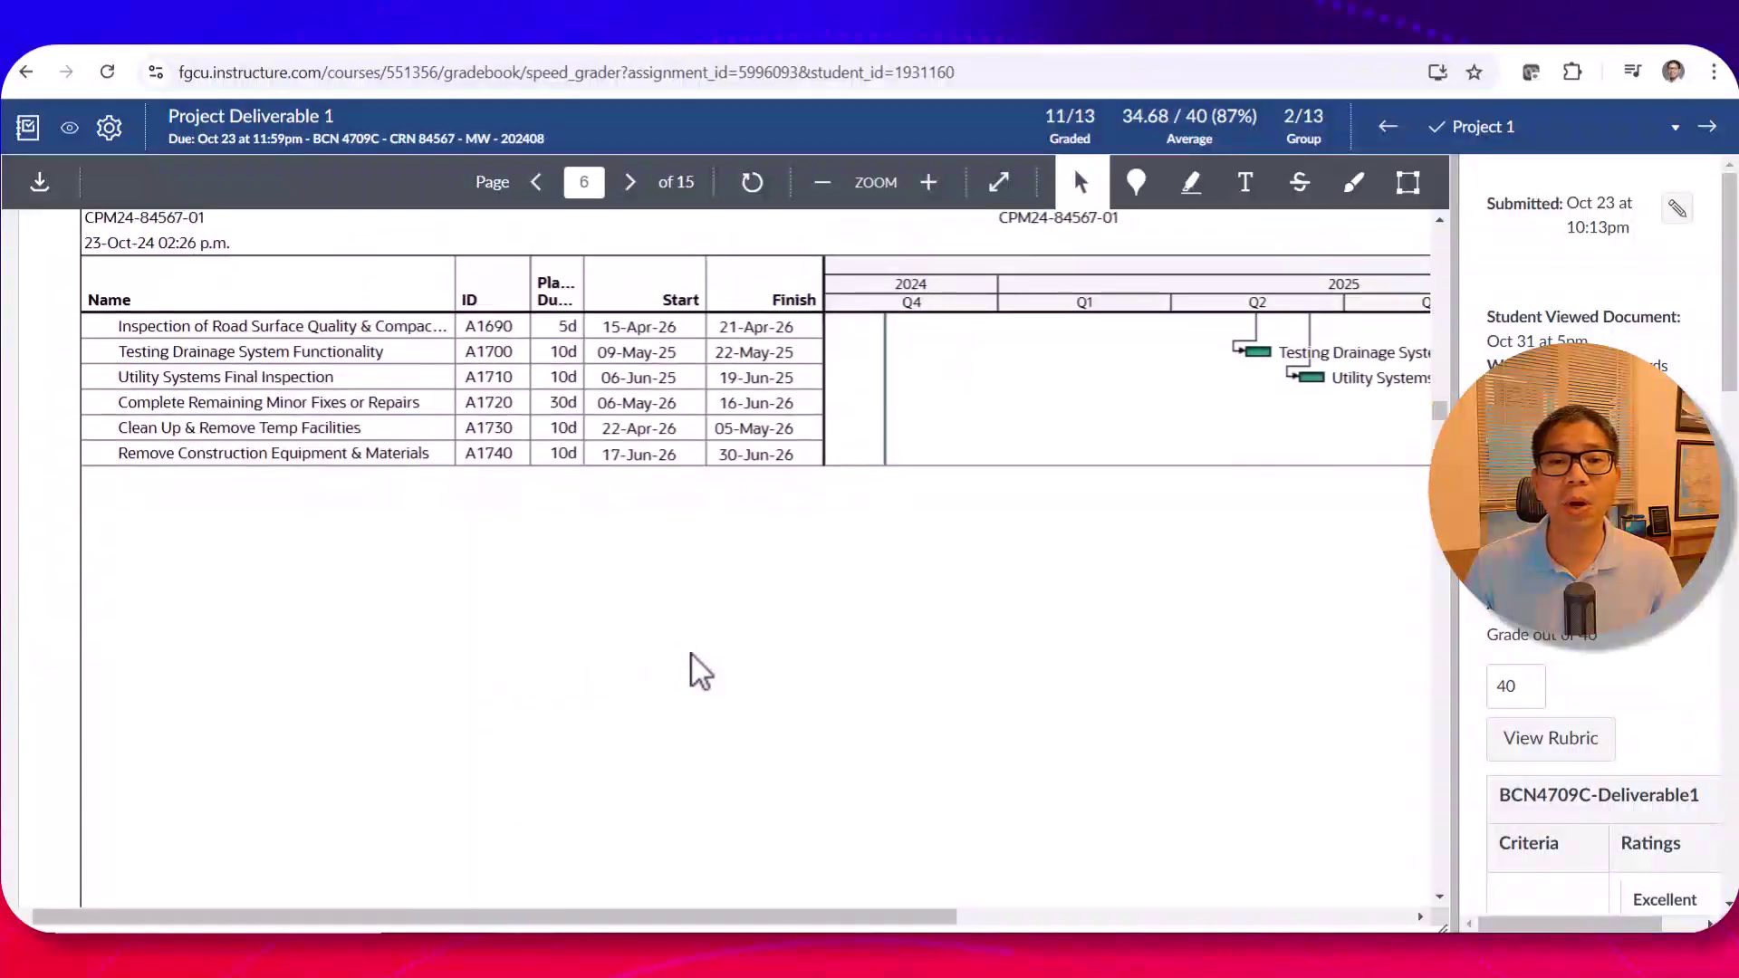
scroll(687, 660, down, 12)
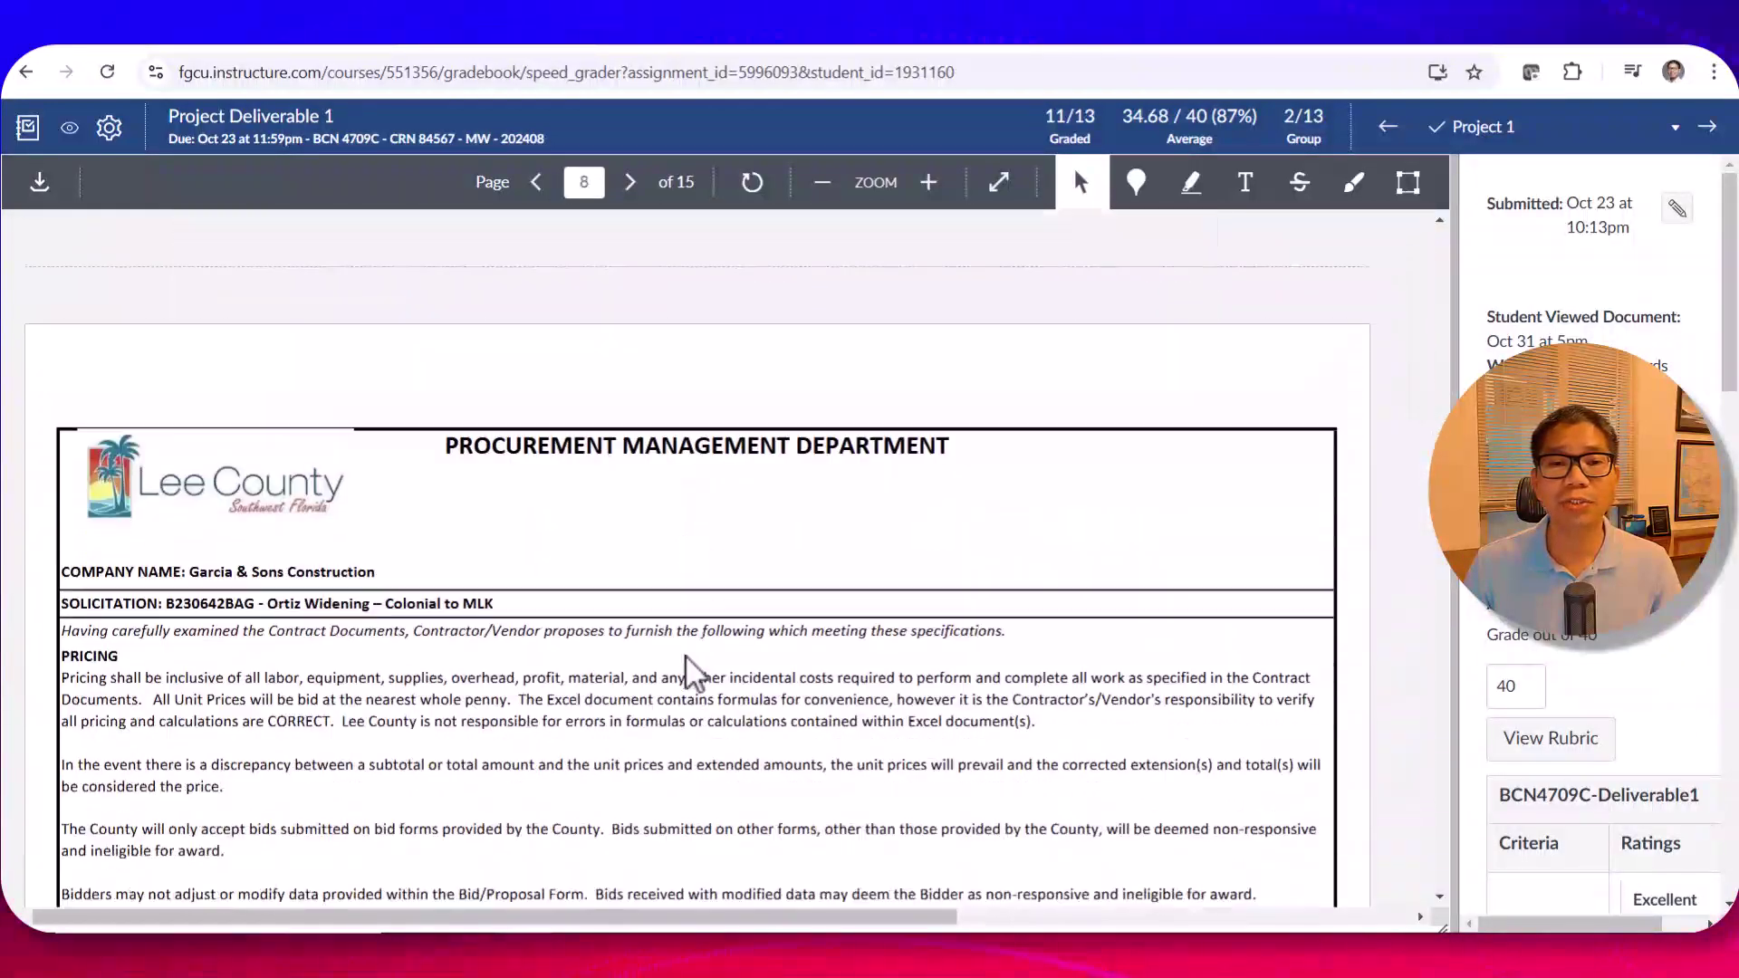
scroll(686, 659, up, 4)
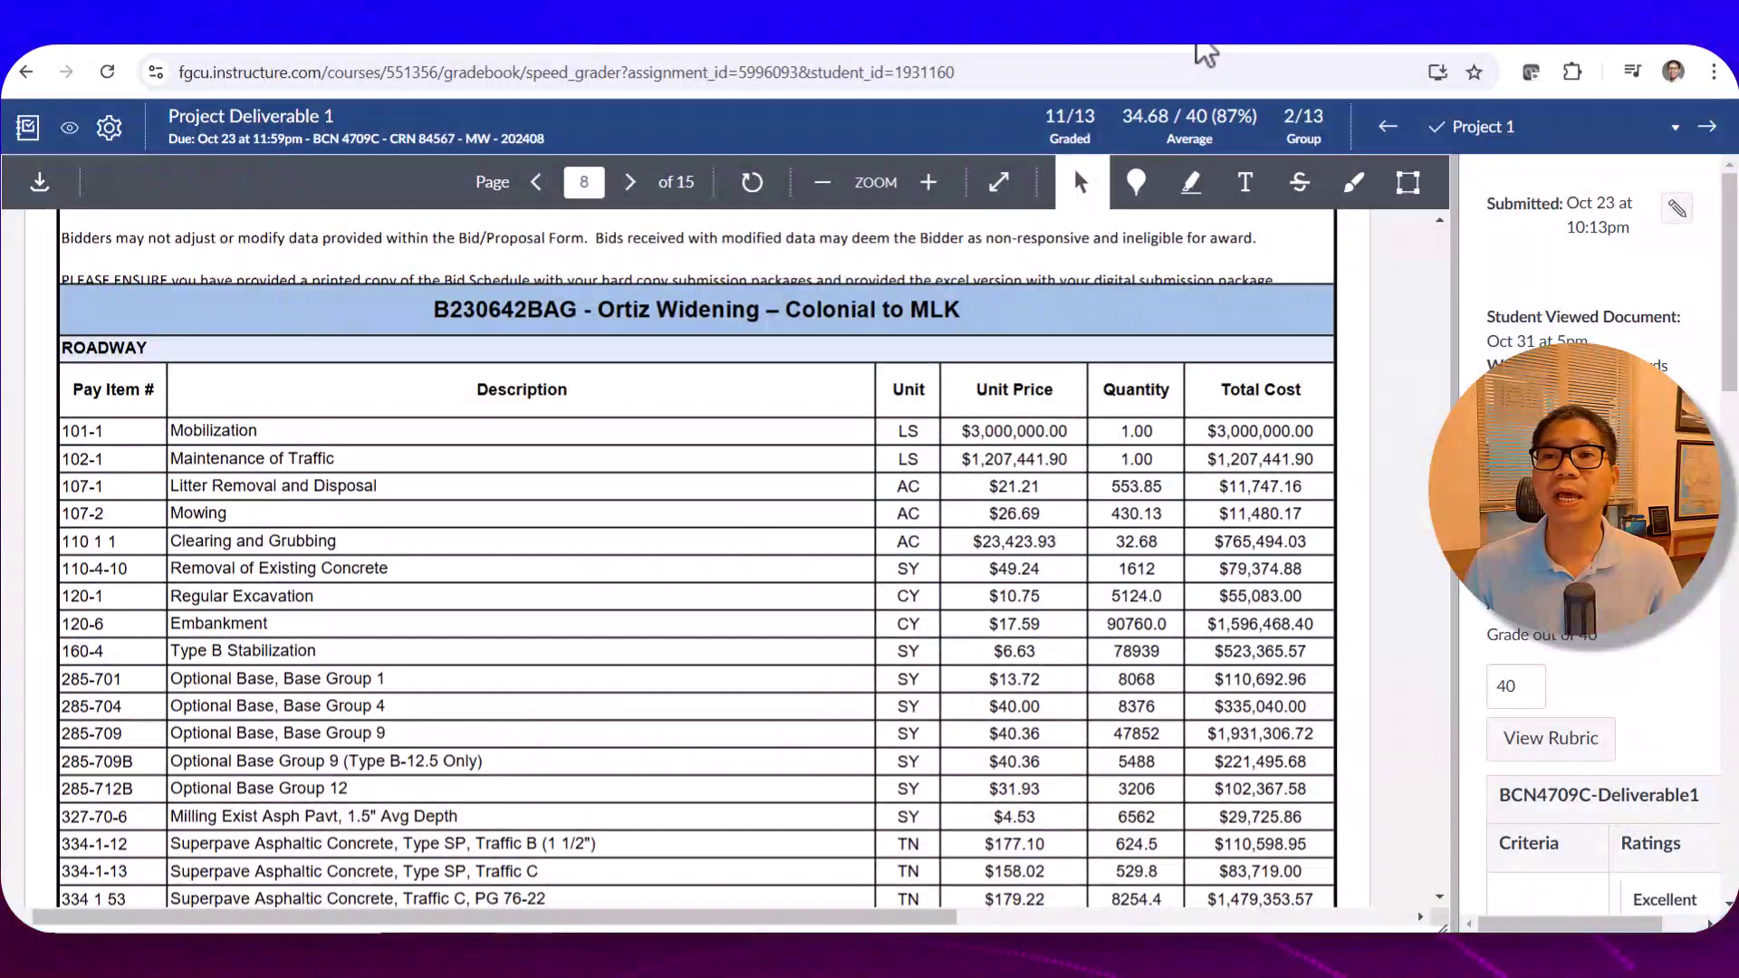
Step: Switch to Worksheet_21-22_prob1&2_soln.pdf and review the bar chart of activities A to D with their assigned costs
click(1168, 31)
scroll(872, 528, up, 12)
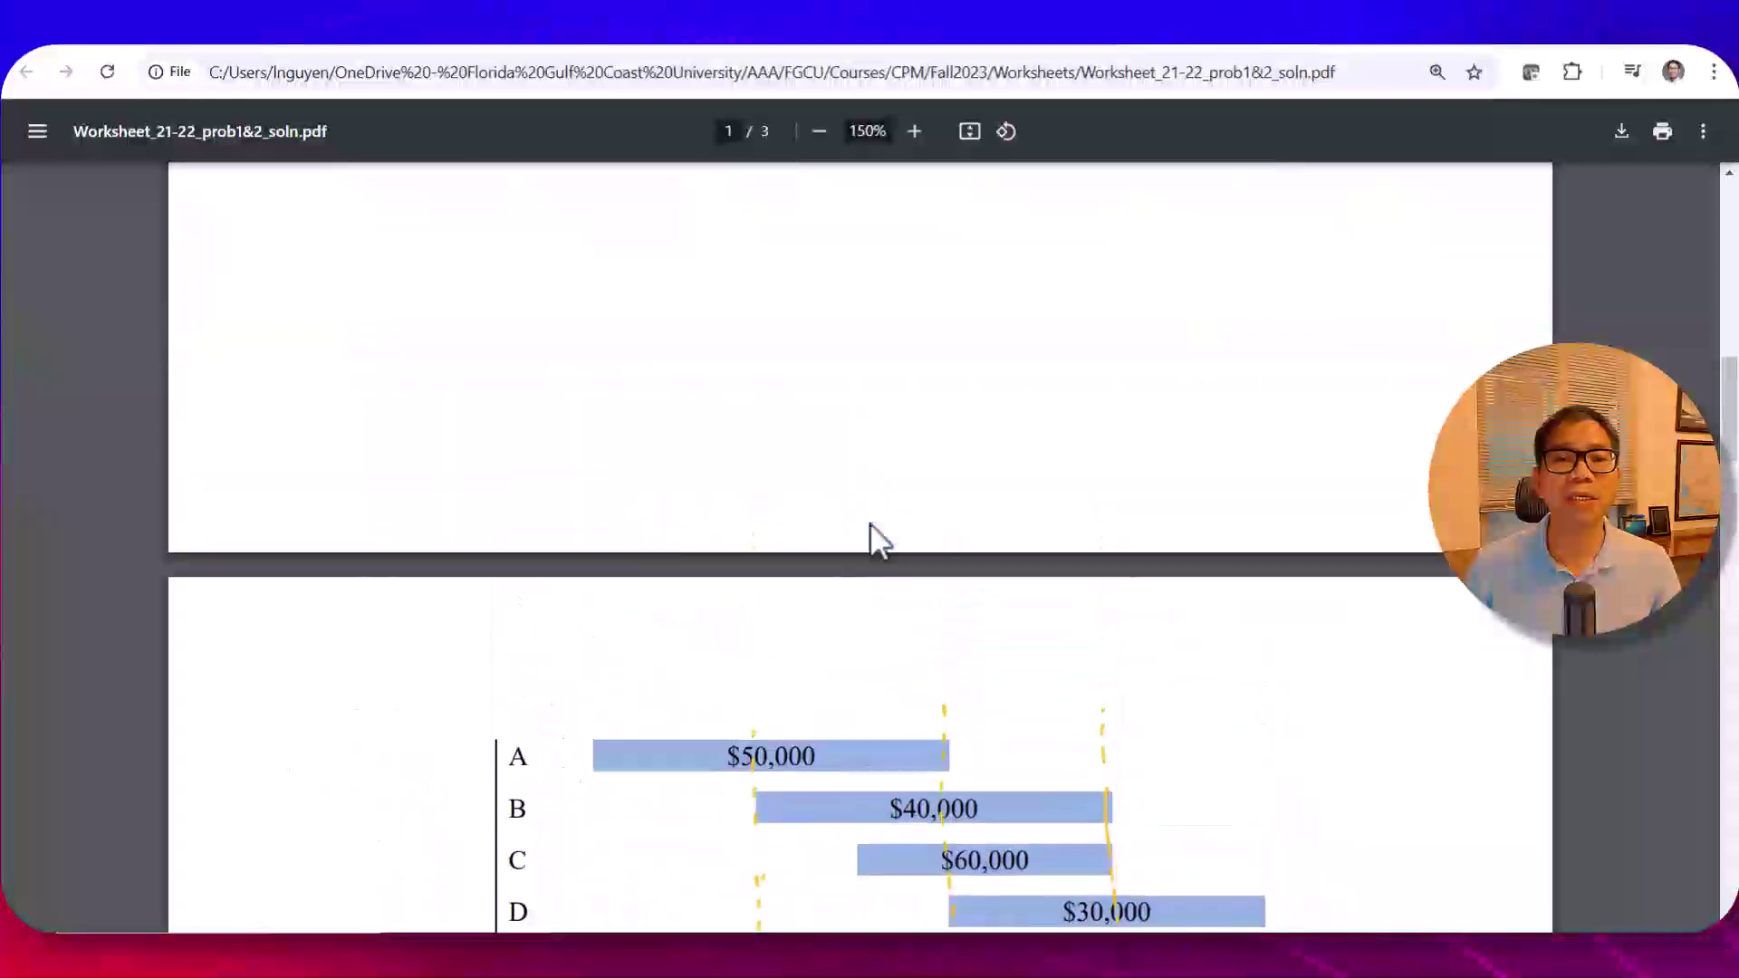
scroll(870, 524, up, 15)
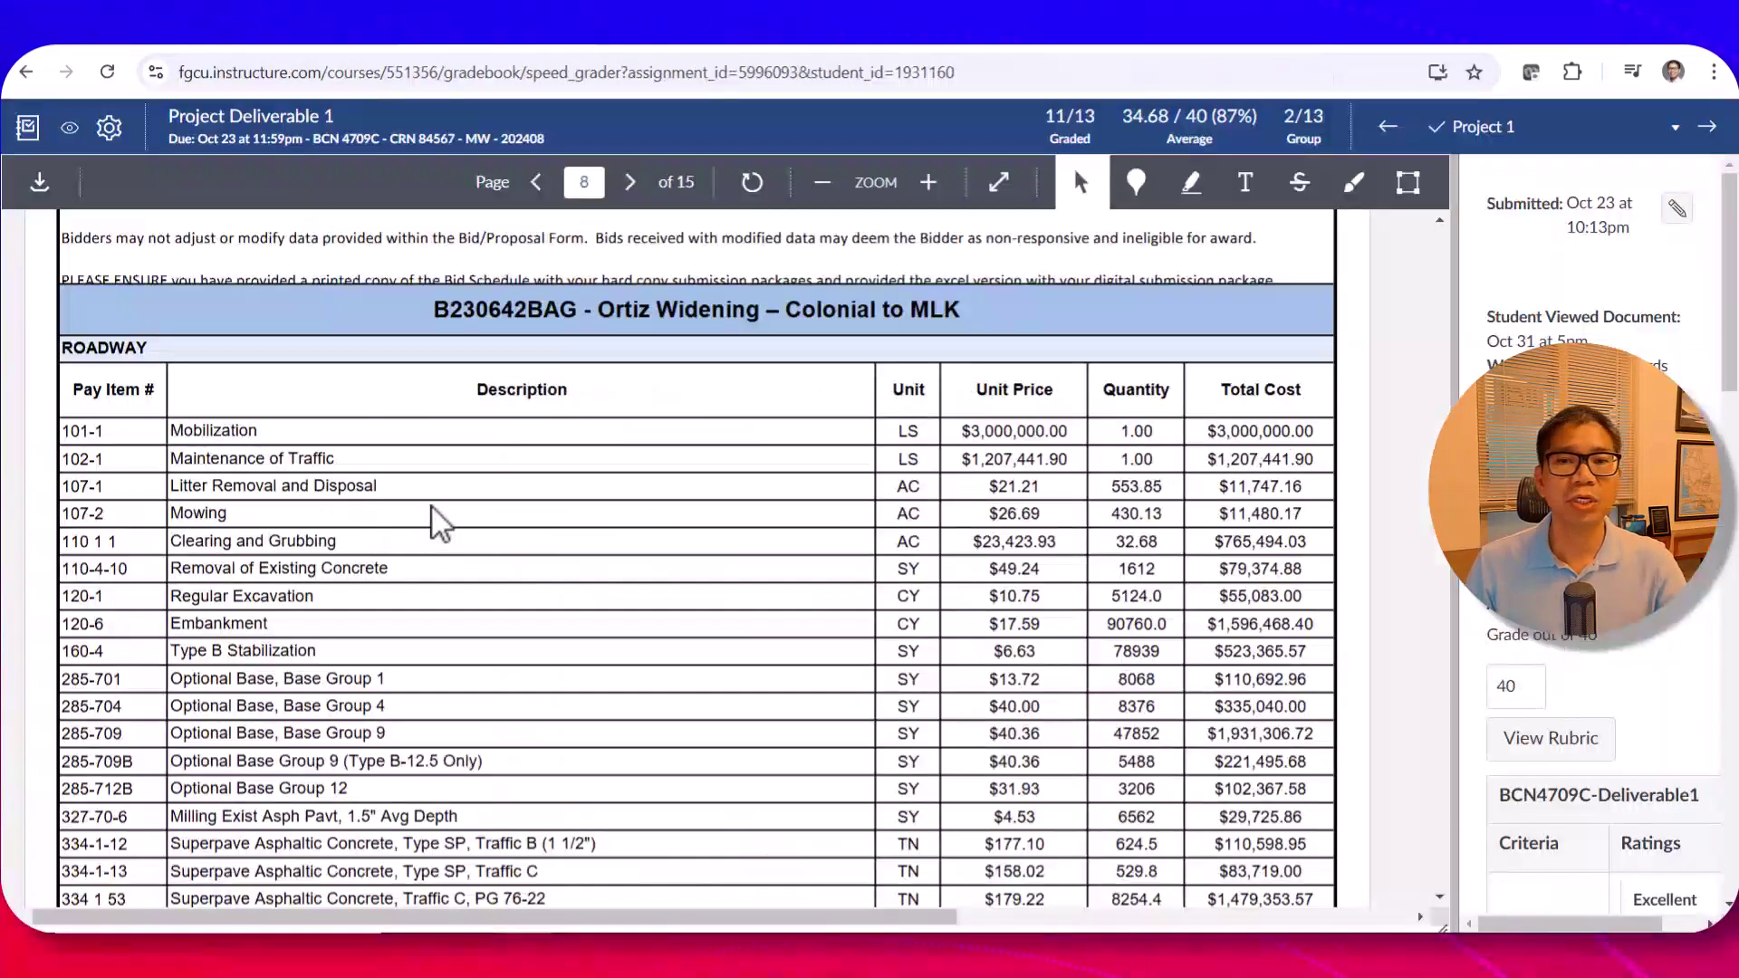
Step: In the Project Deliverable 1 submission, examine the bid form's drainage, signing and pavement marking, and fiber optic pay items on pages 9 and 10
scroll(444, 526, down, 10)
scroll(471, 548, down, 20)
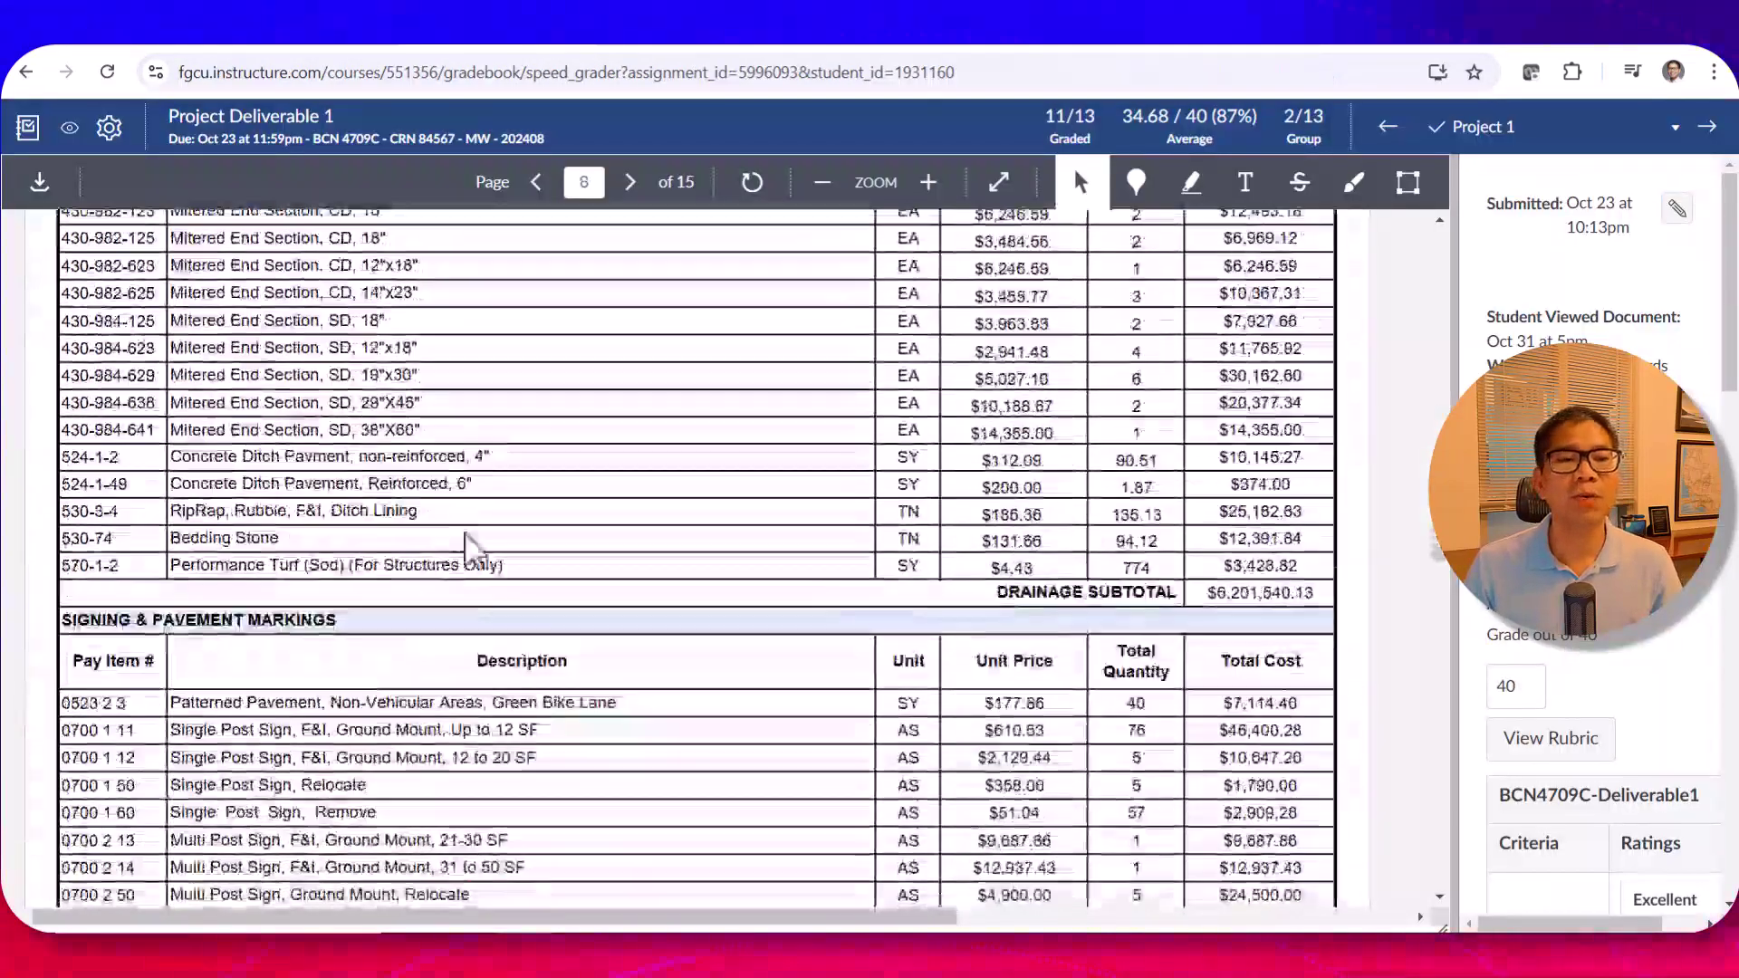
scroll(609, 534, up, 10)
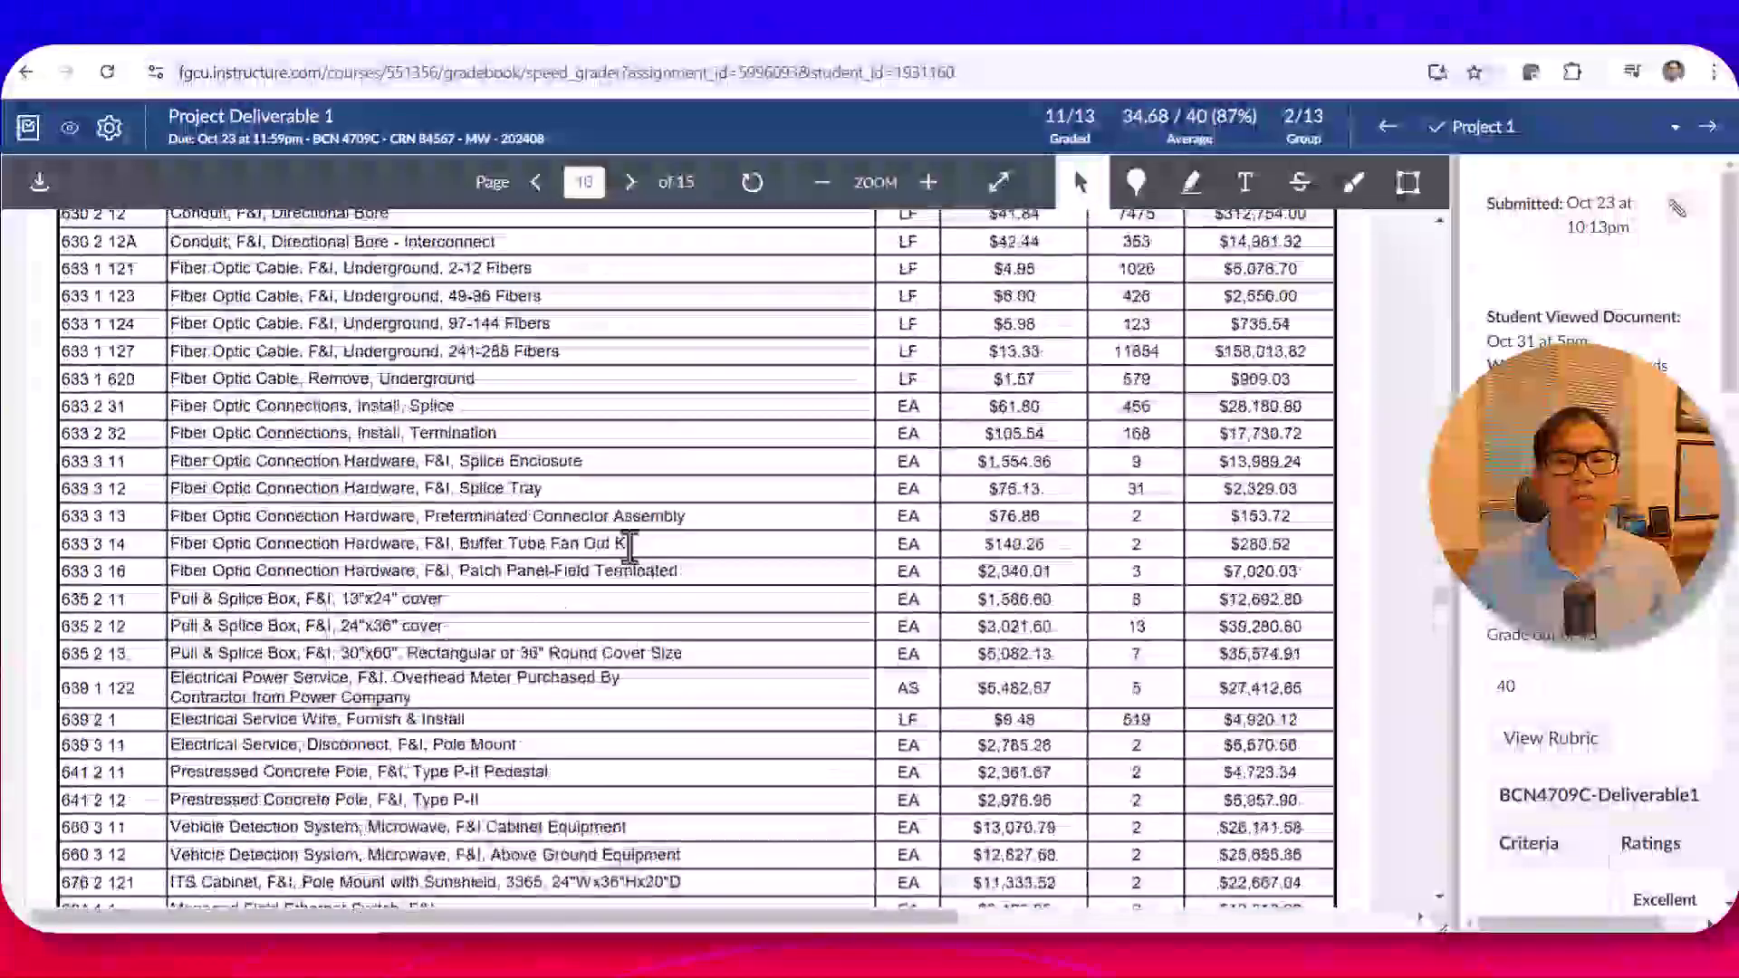
scroll(634, 562, up, 10)
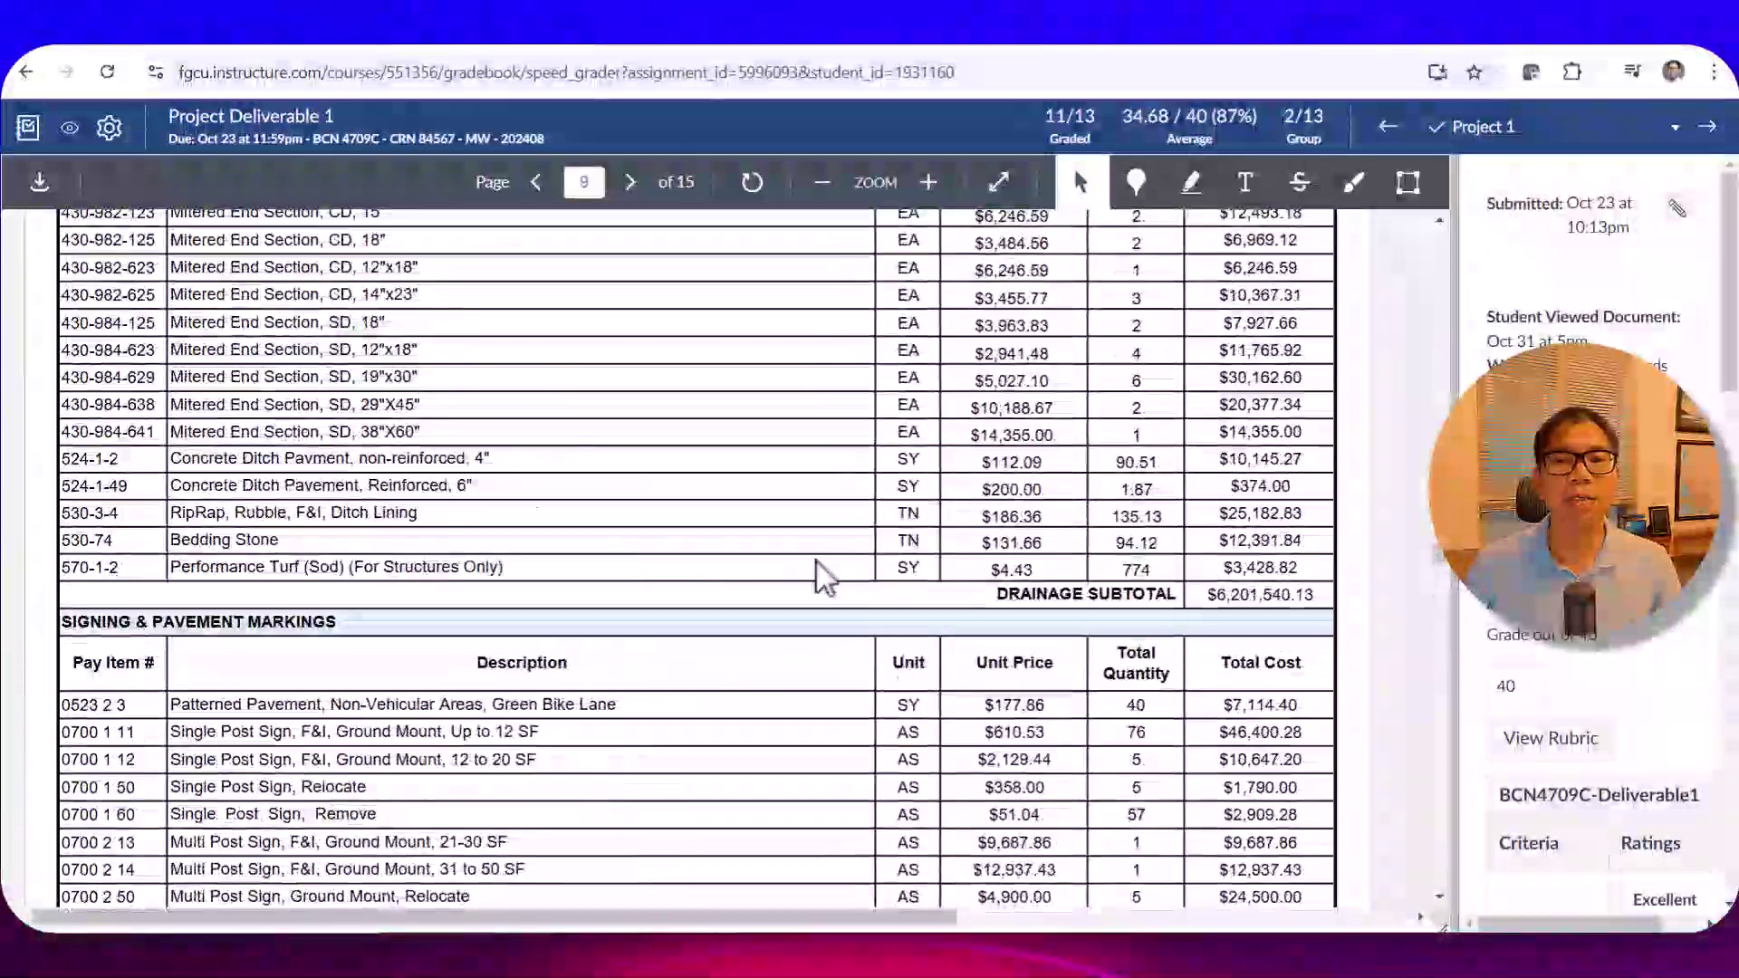
Step: Compare the schedule activities on pages 5 and 6 with the roadway pay items and total costs on page 8
scroll(711, 575, up, 20)
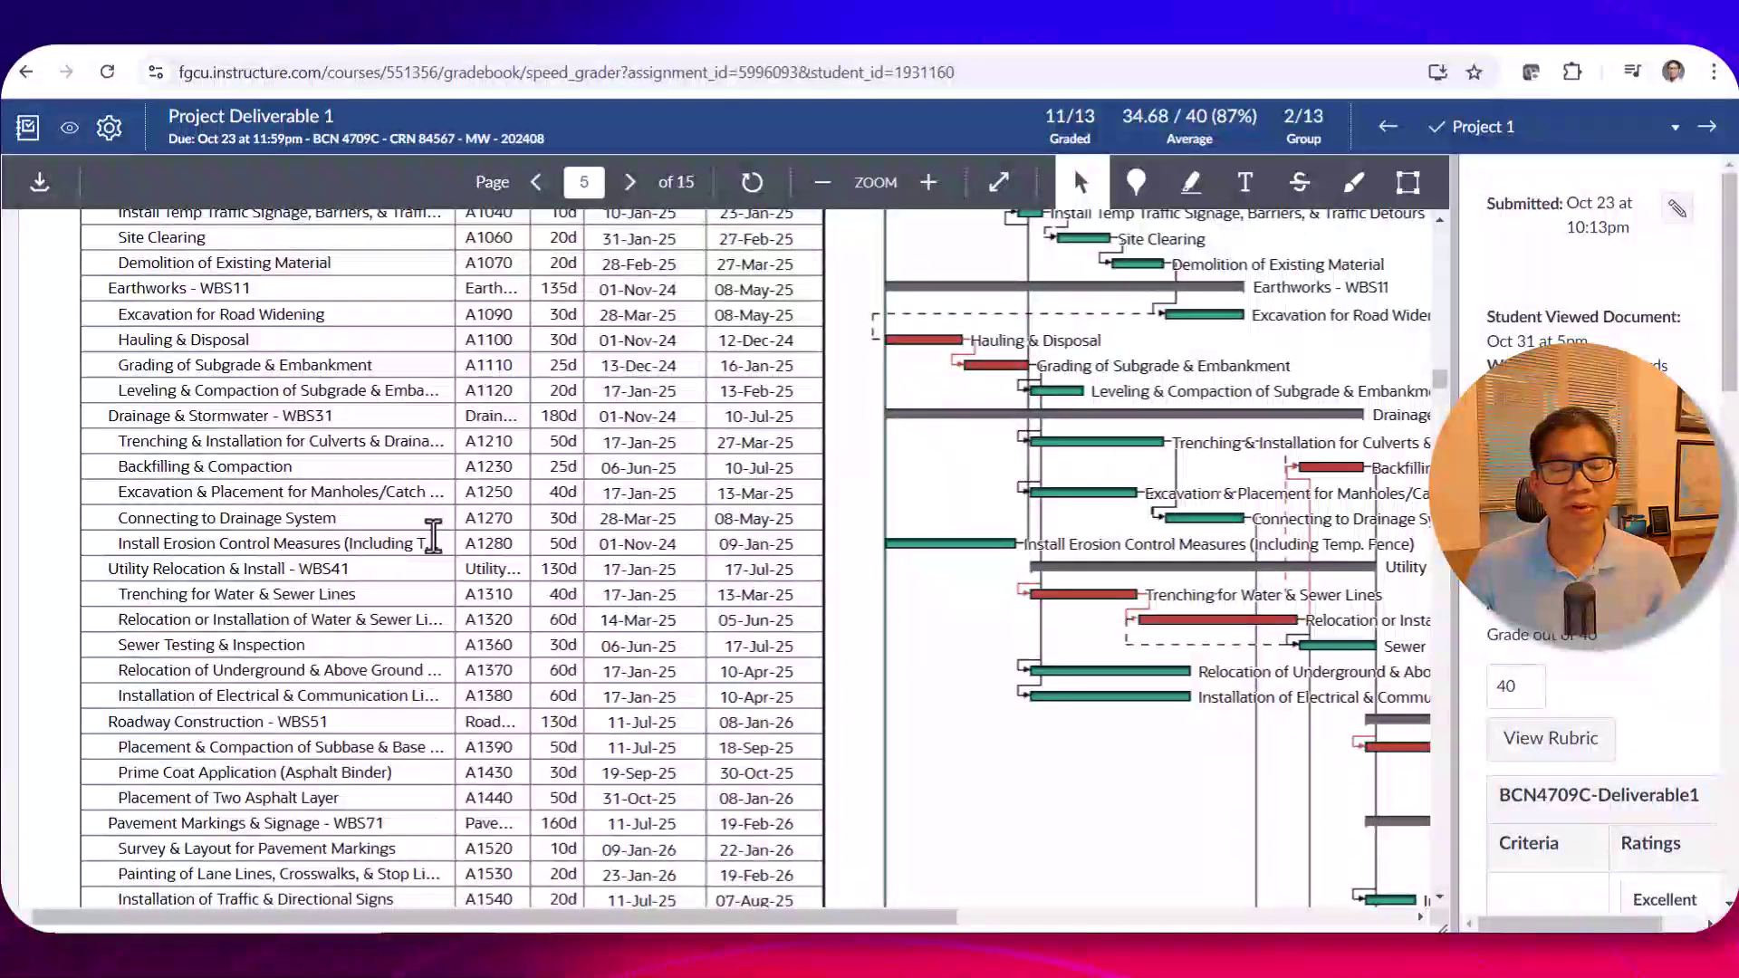
scroll(433, 536, down, 15)
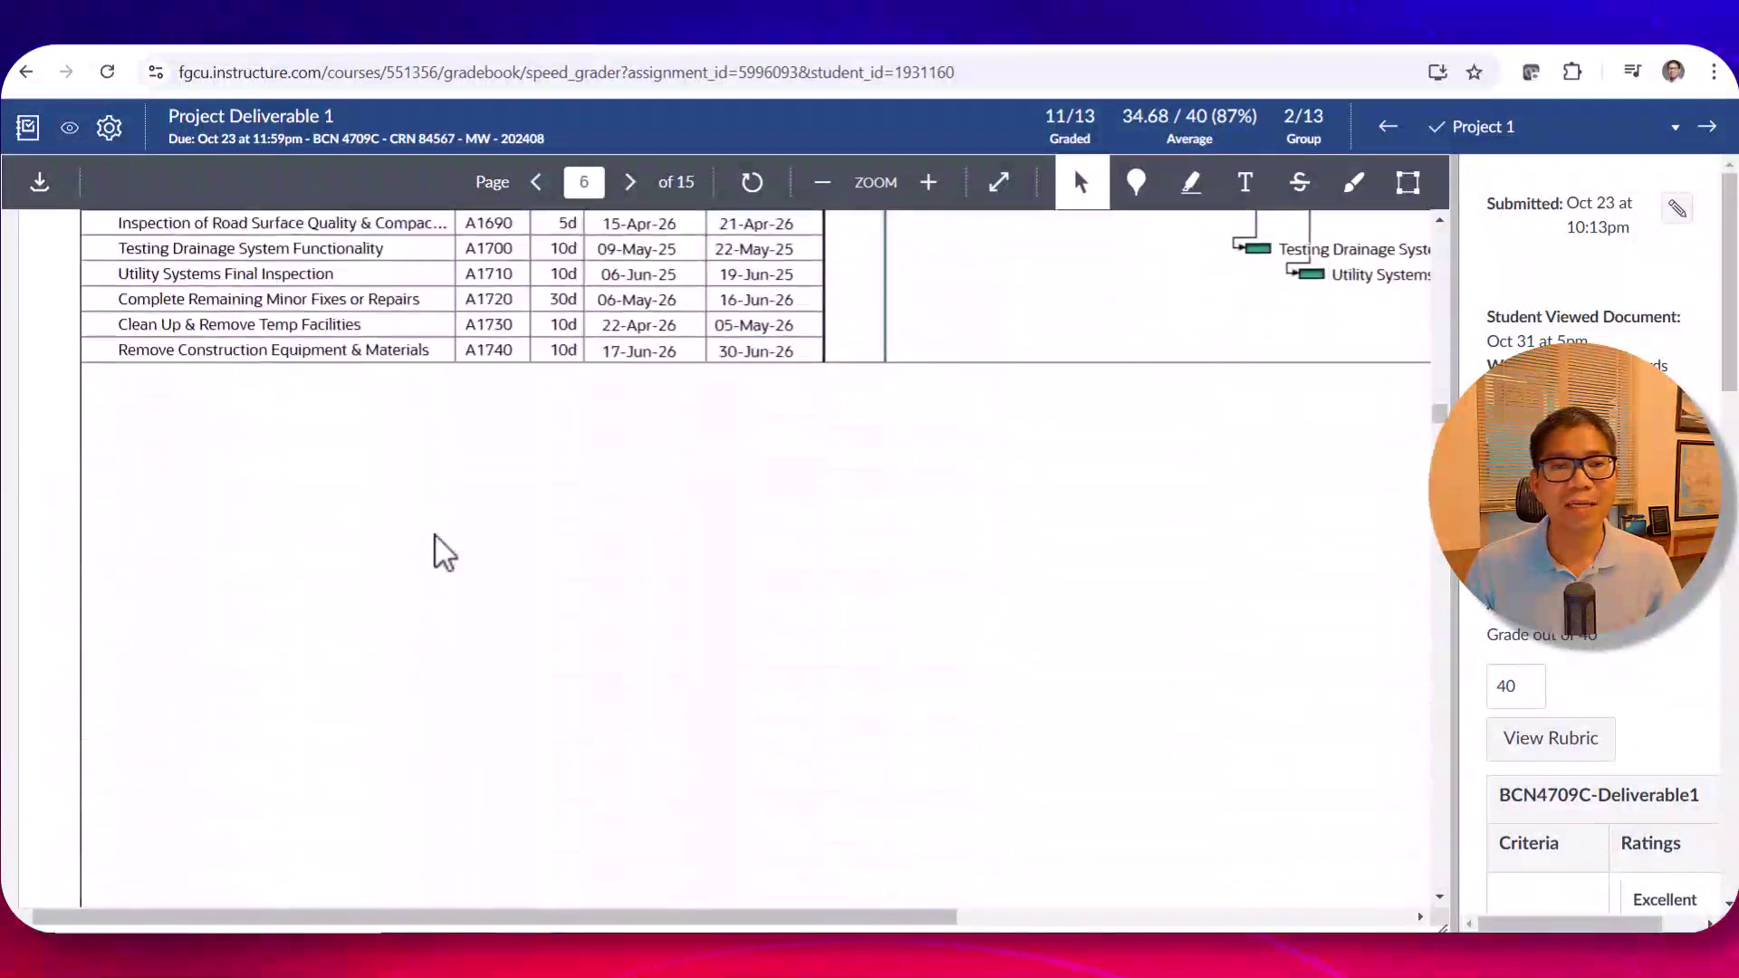
scroll(444, 553, down, 10)
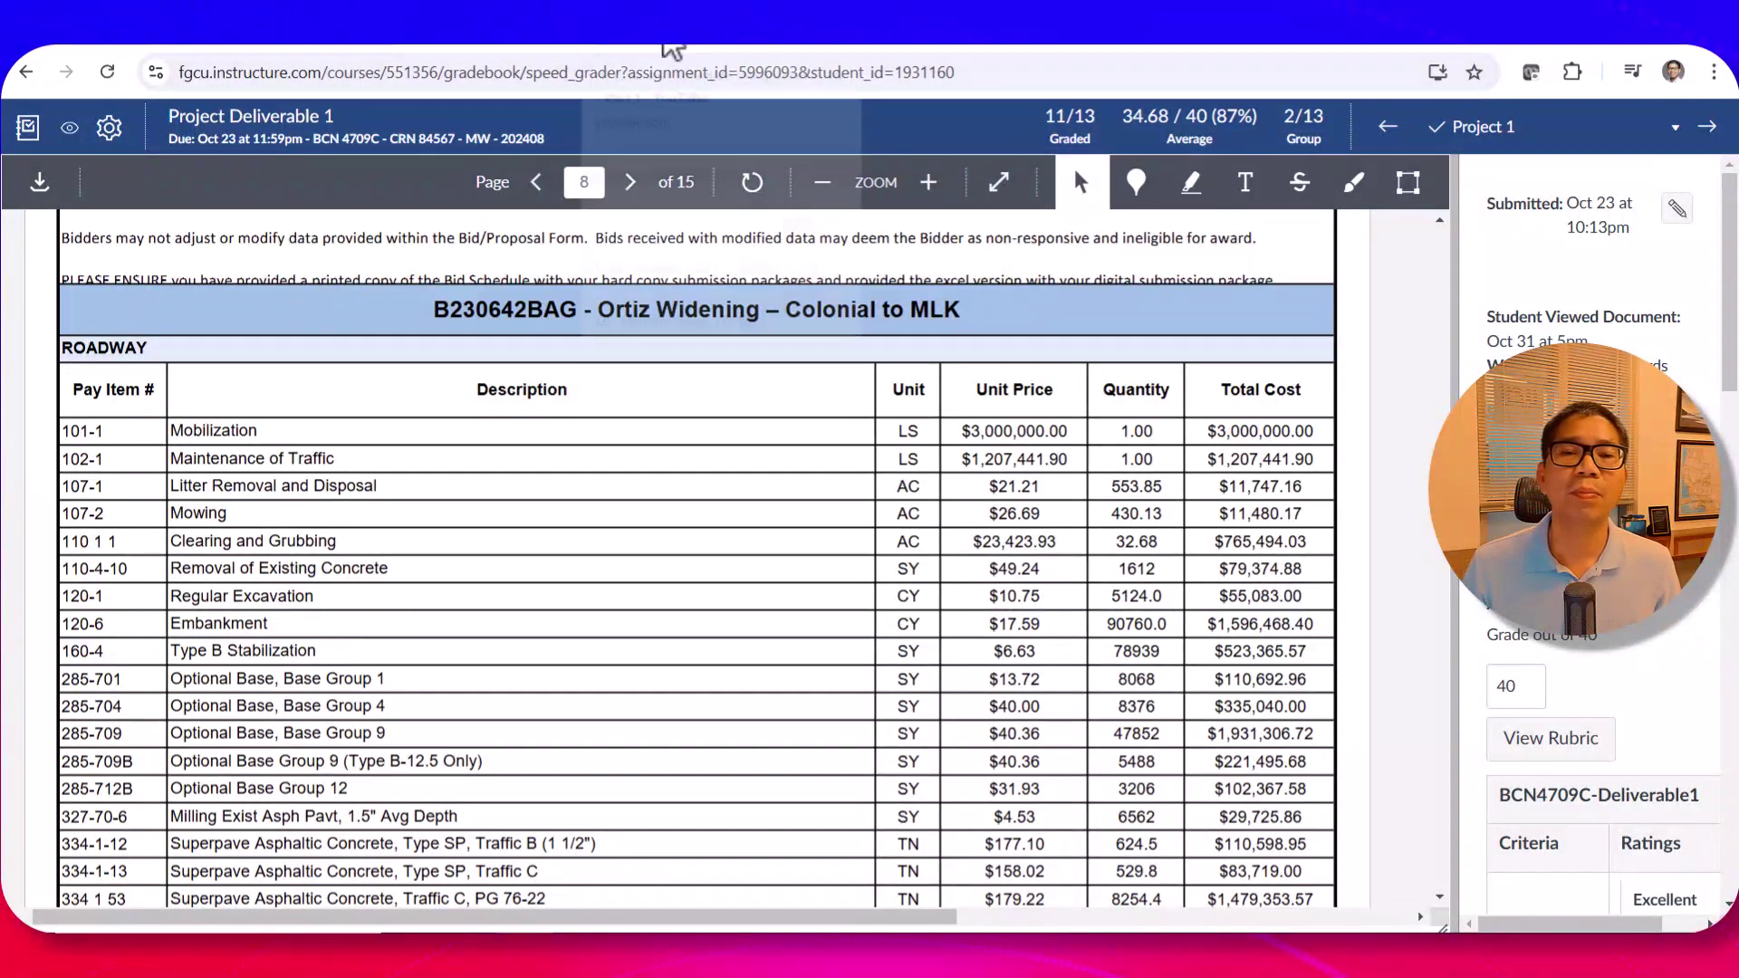
Step: Switch to the CPM-21-Test project in Primavera Cloud and review its activities and the monthly Act Cost histogram
click(827, 49)
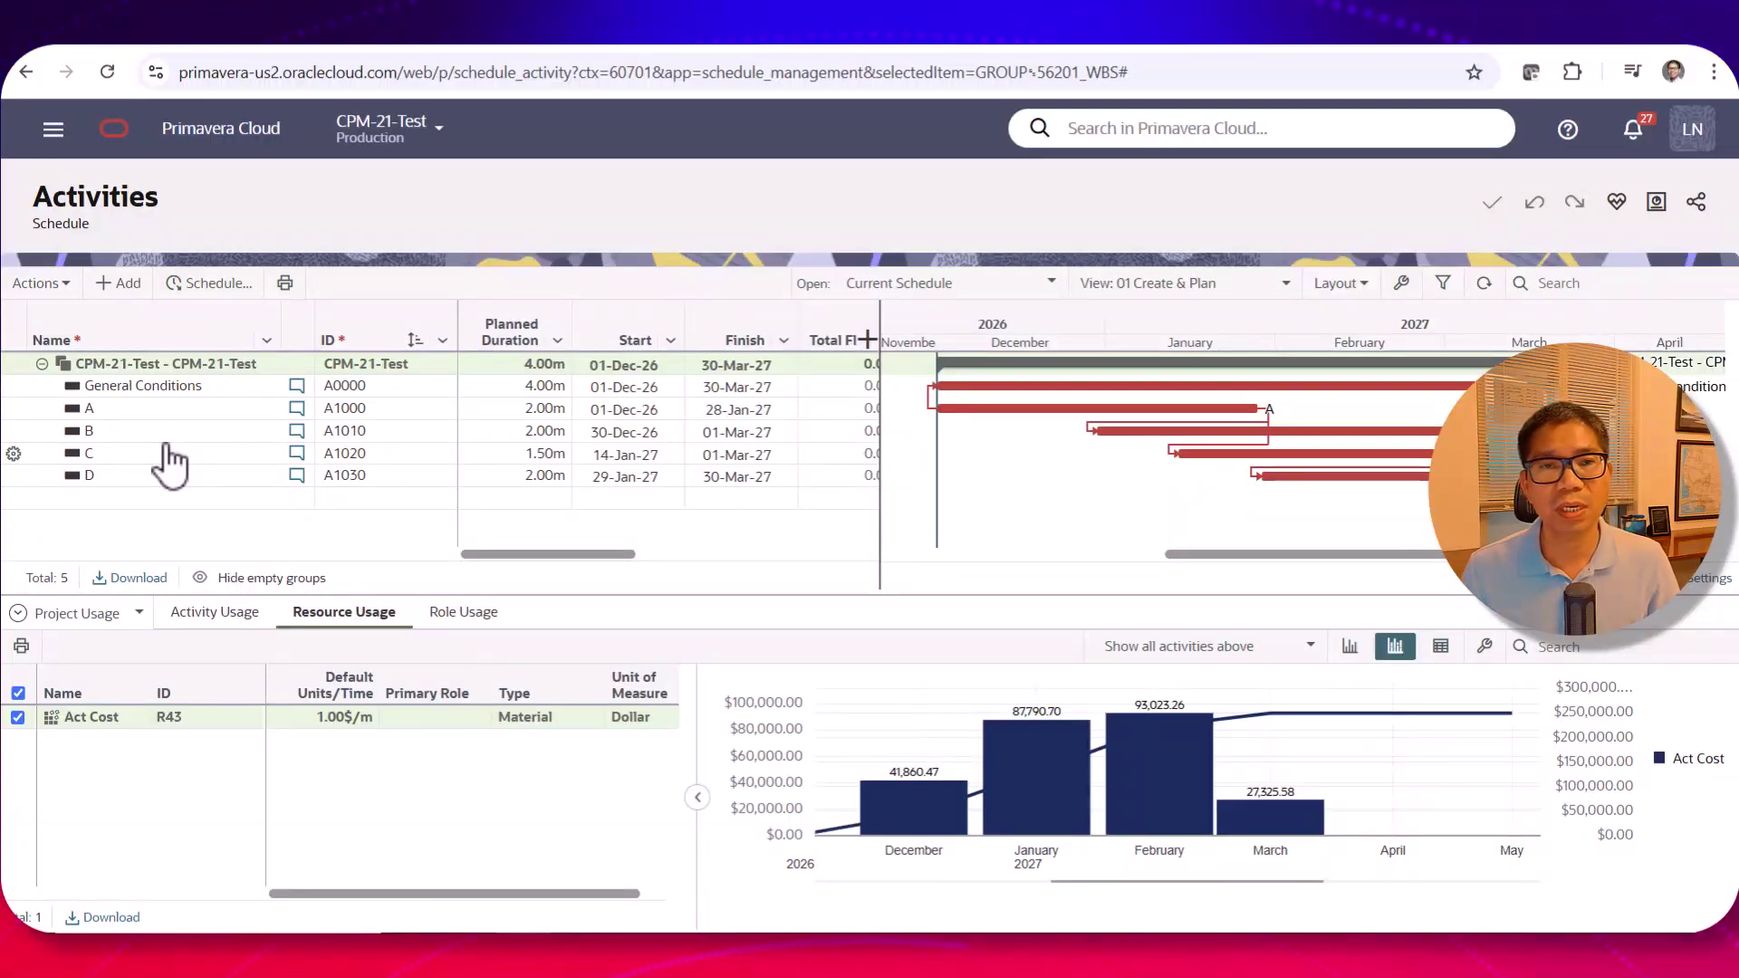
mouse_move(1091, 832)
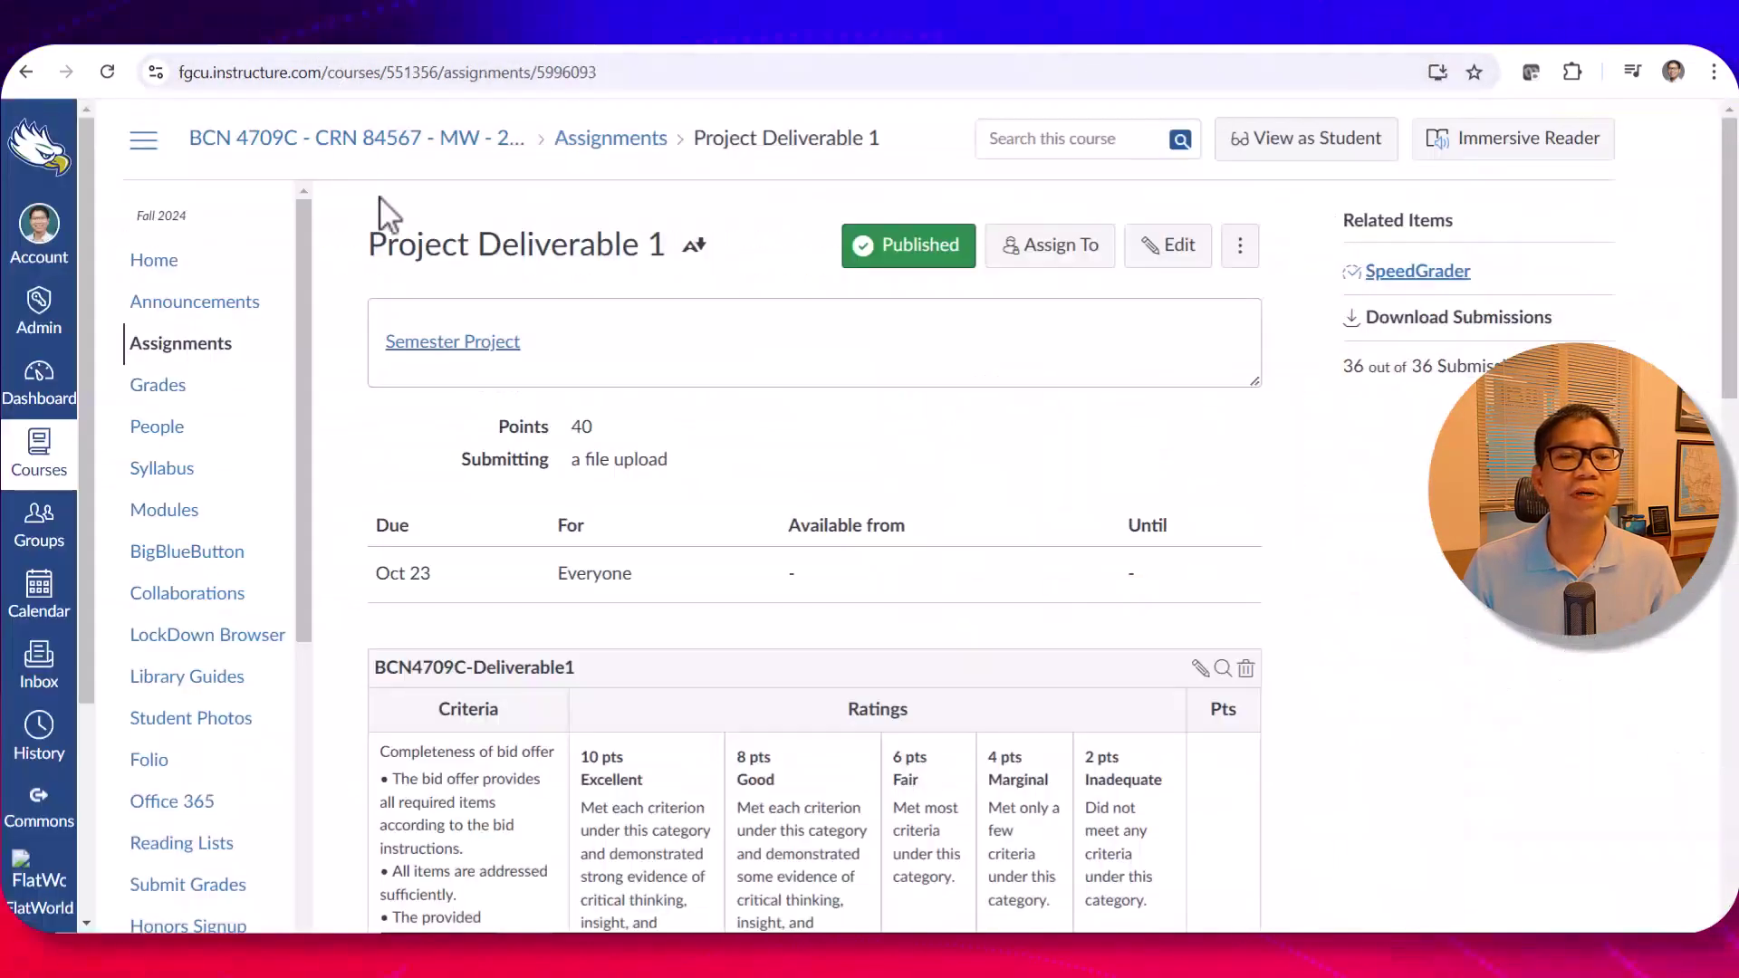
Step: Open the Semester Project page from the Project Deliverable 1 assignment in Canvas and look over its instruction videos and Primavera resources
click(459, 393)
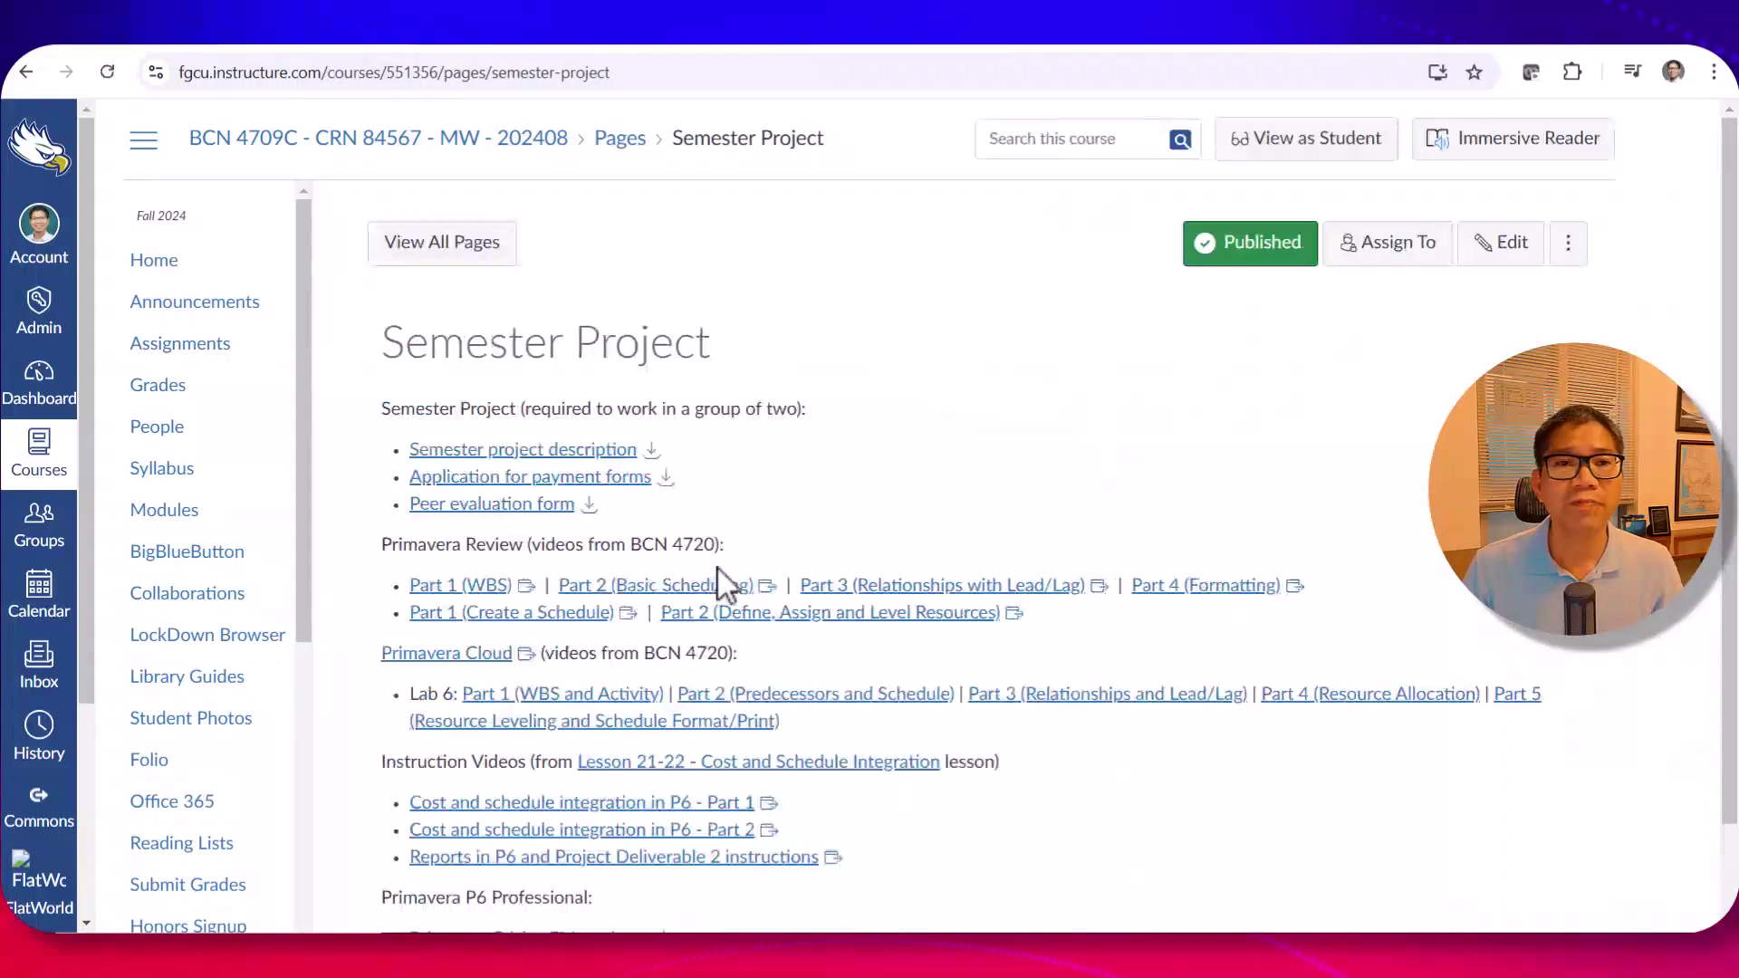
scroll(722, 583, down, 2)
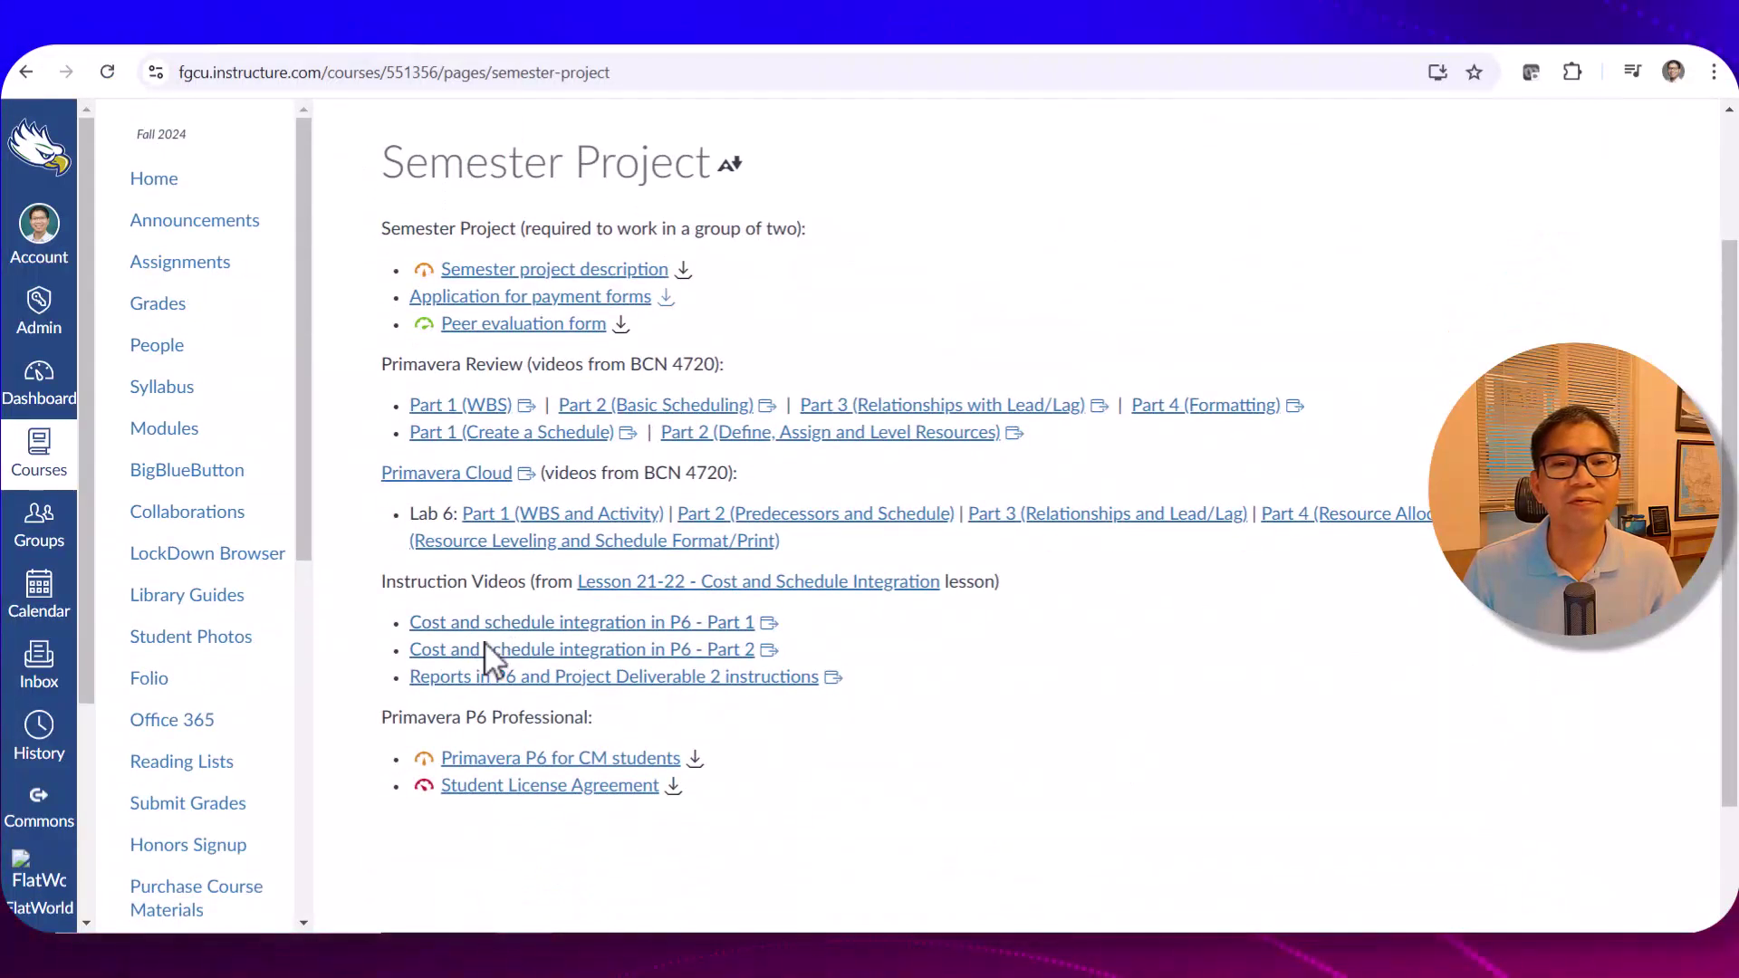